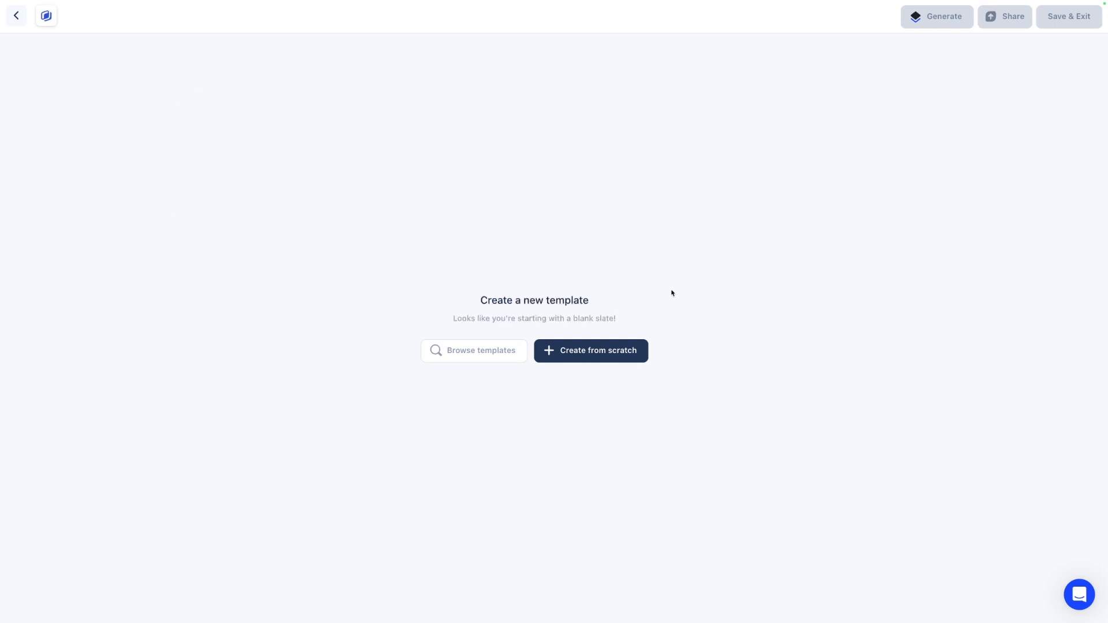
Create a static image template from scratch in the predefined 1080x1080 Instagram Post (1:1) format.
{"action": "left_click", "coordinate": [629, 351]}
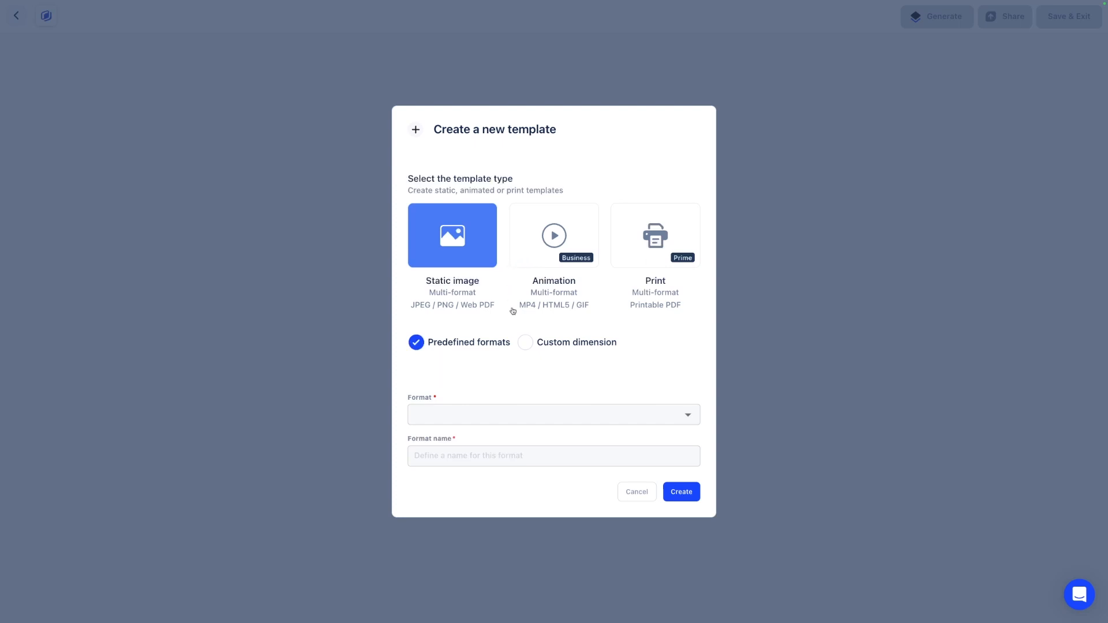
{"action": "left_click", "coordinate": [519, 409]}
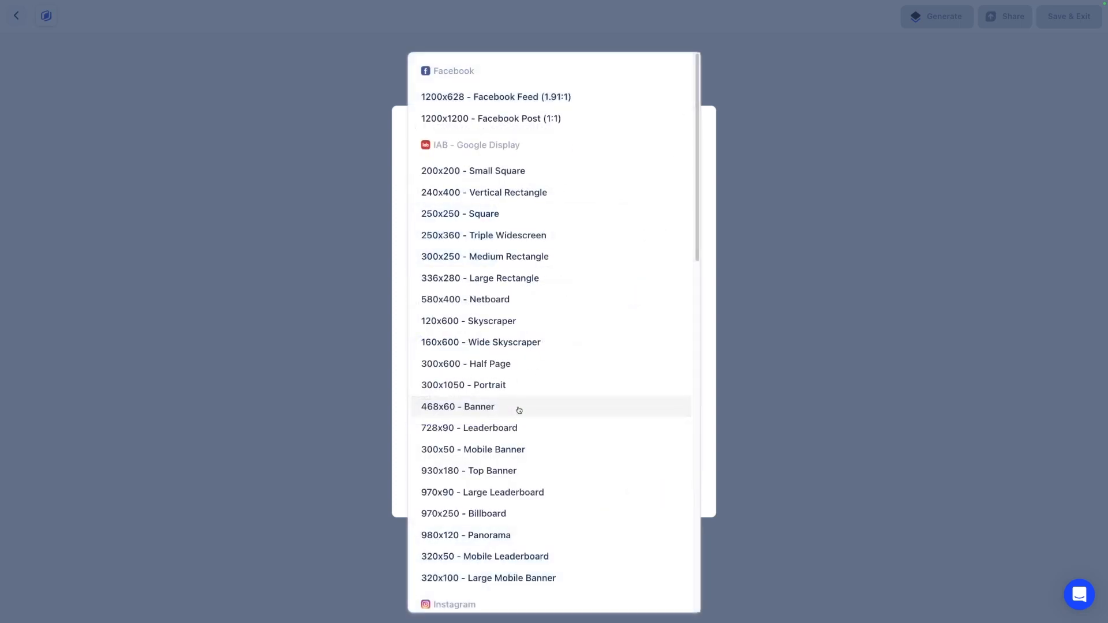
{"action": "scroll", "coordinate": [530, 375], "scroll_direction": "down", "scroll_amount": 5}
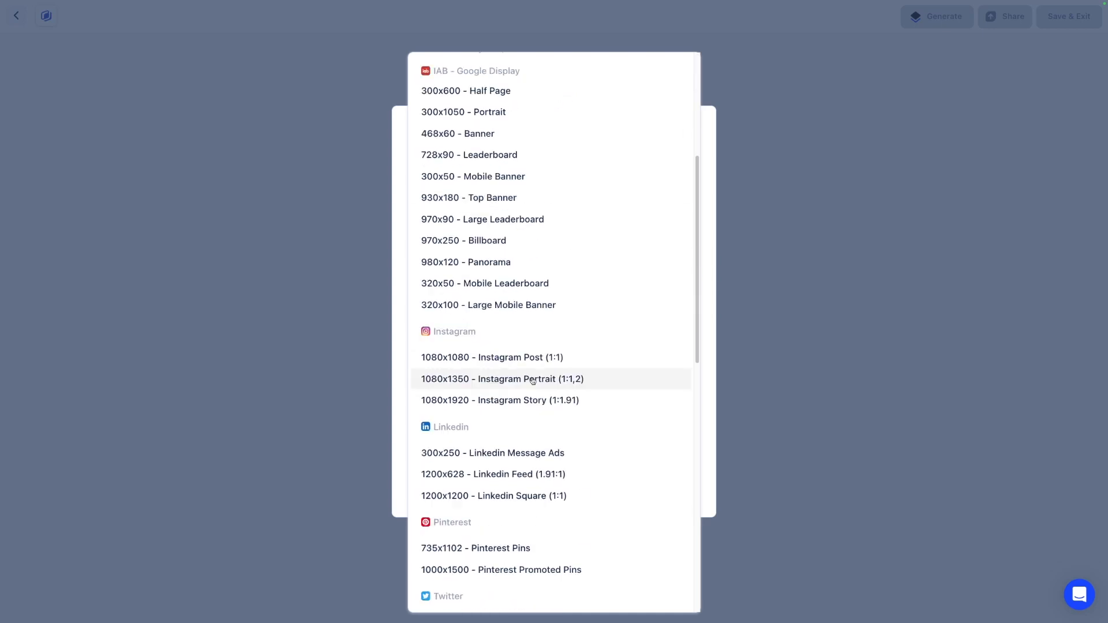
{"action": "scroll", "coordinate": [532, 380], "scroll_direction": "down", "scroll_amount": 4}
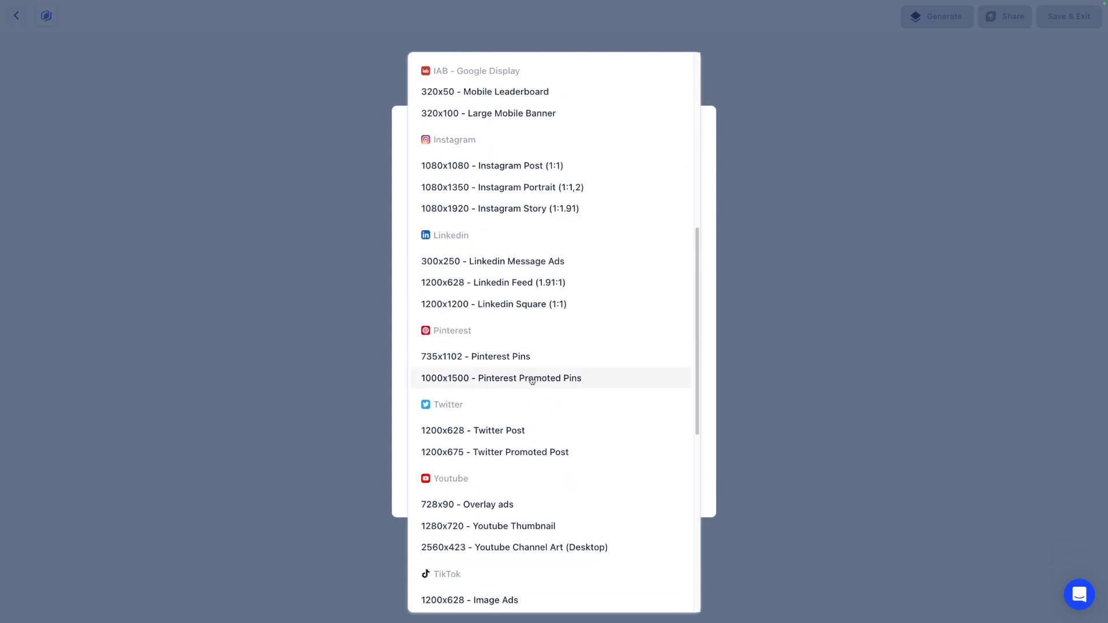
{"action": "scroll", "coordinate": [532, 380], "scroll_direction": "down", "scroll_amount": 1}
{"action": "scroll", "coordinate": [534, 384], "scroll_direction": "up", "scroll_amount": 4}
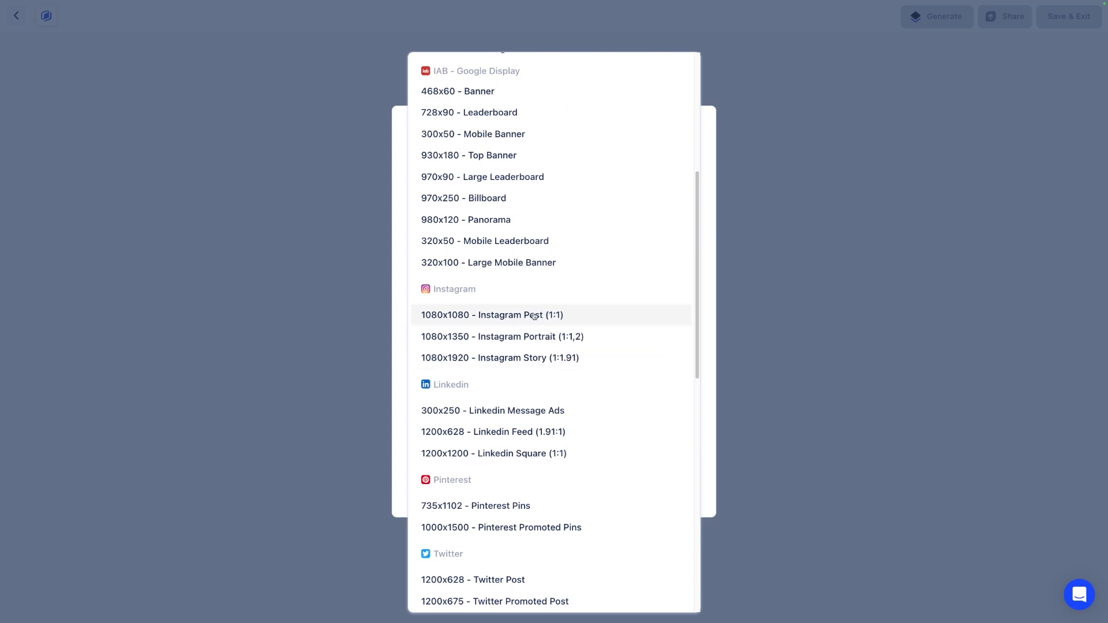
{"action": "left_click", "coordinate": [534, 315]}
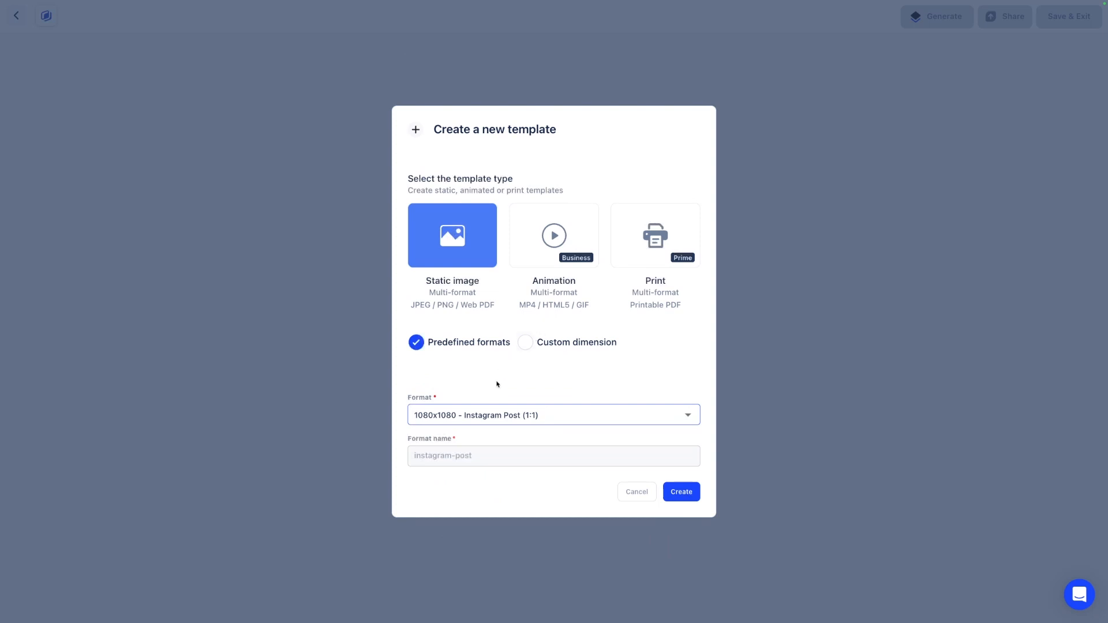
{"action": "left_click", "coordinate": [692, 497]}
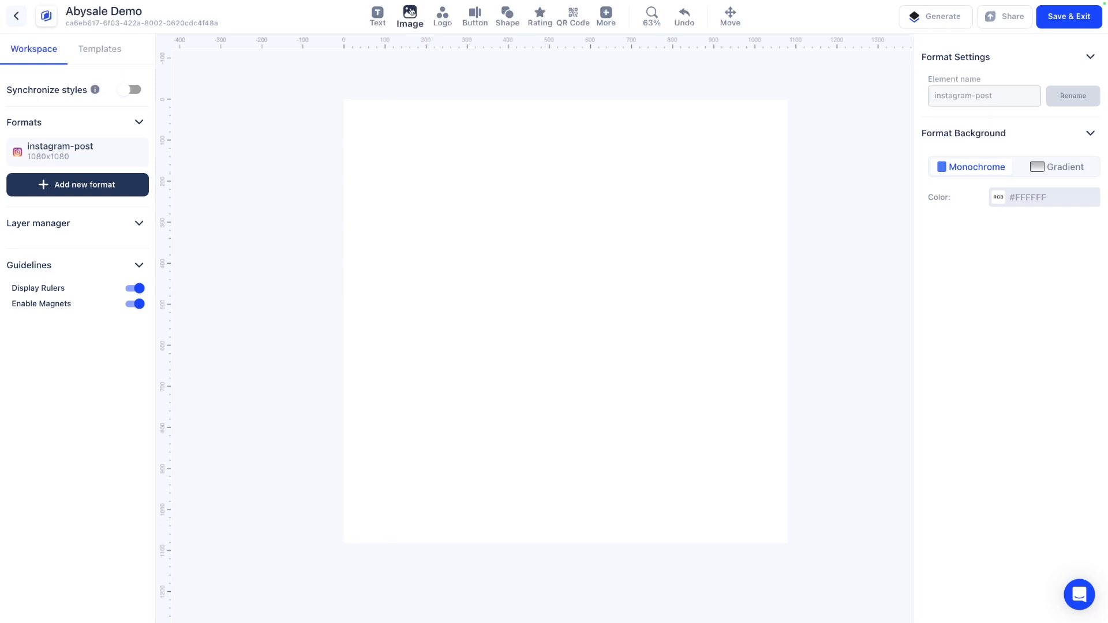
Add an image element and enlarge it from its centre to about 1076 by 1076, nearly filling the canvas.
{"action": "left_click", "coordinate": [411, 11]}
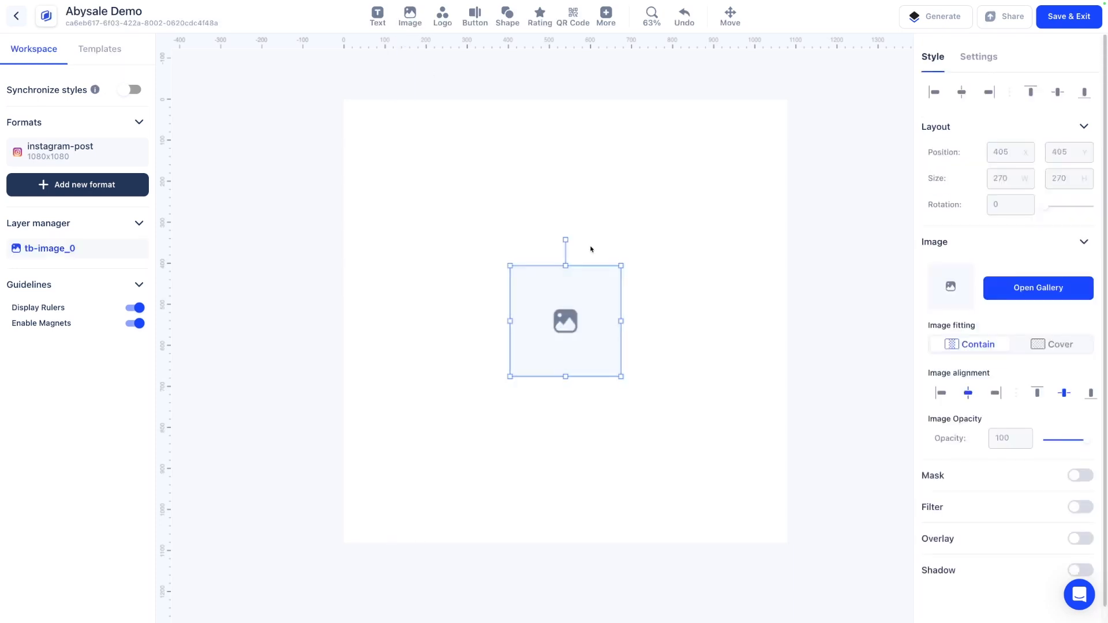
{"action": "left_click", "coordinate": [585, 297]}
{"action": "left_click_drag", "start_coordinate": [508, 264], "coordinate": [341, 101]}
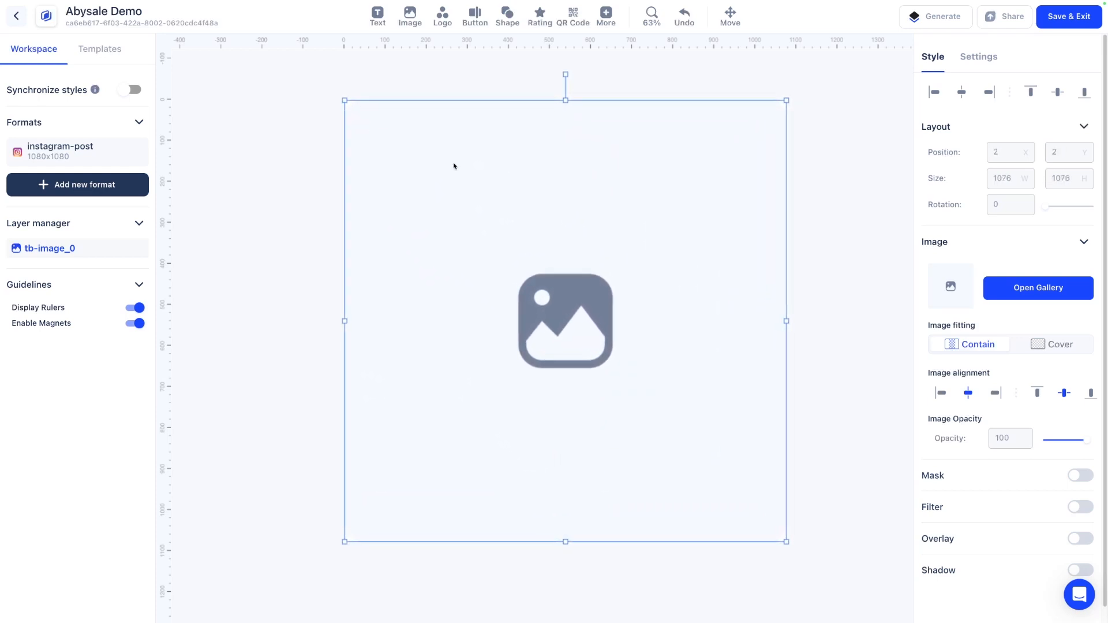
{"action": "left_click", "coordinate": [811, 198]}
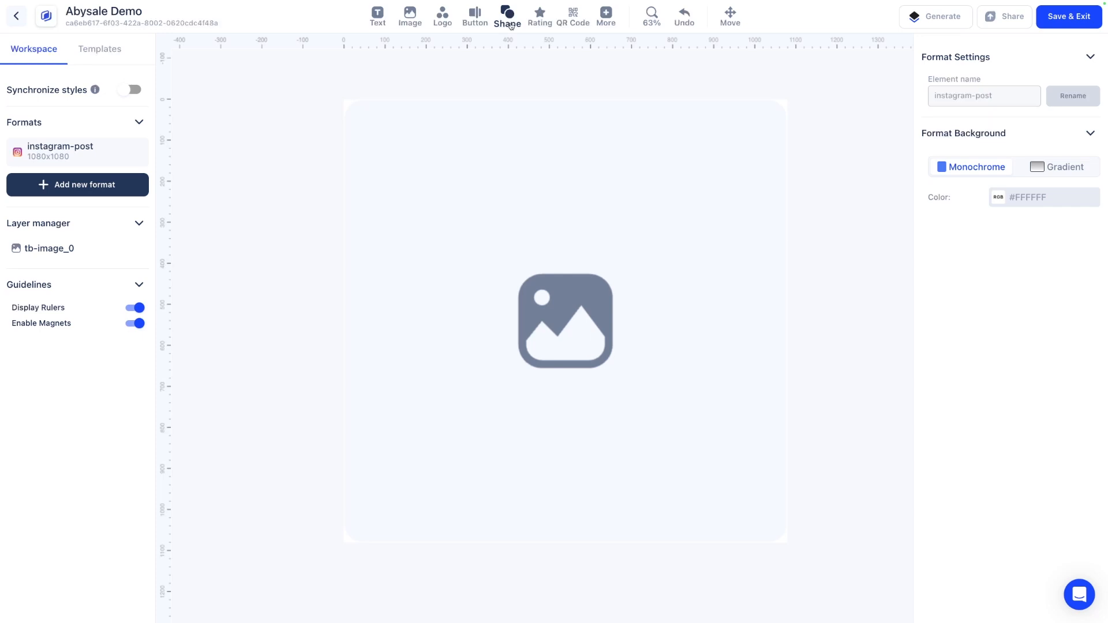
Add a rectangle shape, enlarge it to cover the full 1080 by 1080 canvas, and rename it overlay.
{"action": "left_click", "coordinate": [508, 17]}
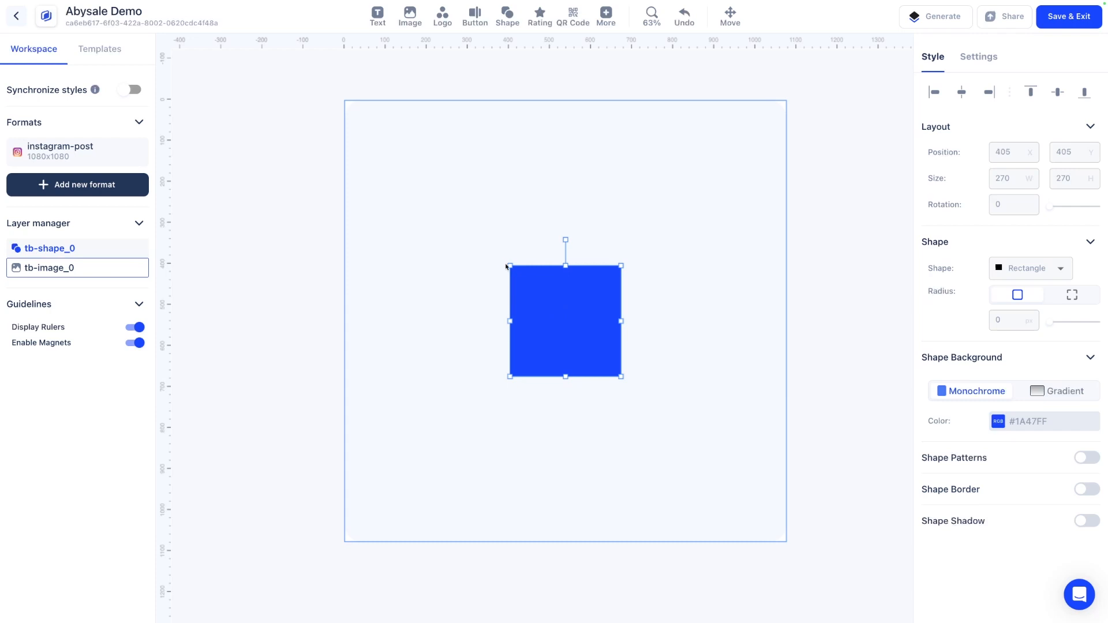
{"action": "left_click_drag", "start_coordinate": [510, 265], "coordinate": [352, 94]}
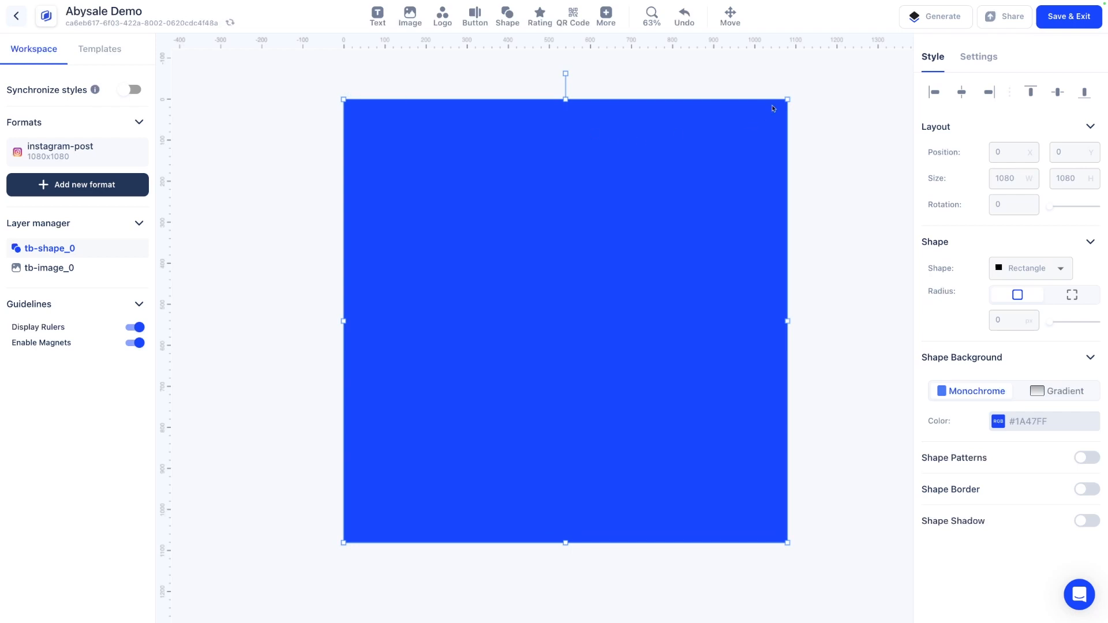
{"action": "left_click", "coordinate": [985, 65]}
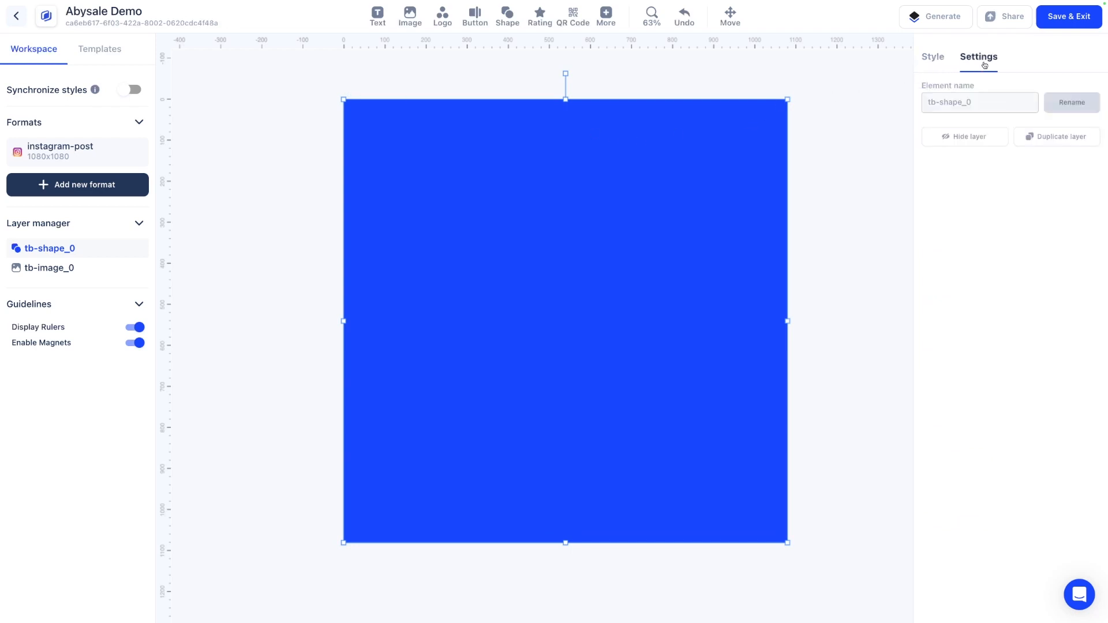
{"action": "left_click", "coordinate": [983, 102]}
{"action": "left_click_drag", "start_coordinate": [983, 101], "coordinate": [922, 106]}
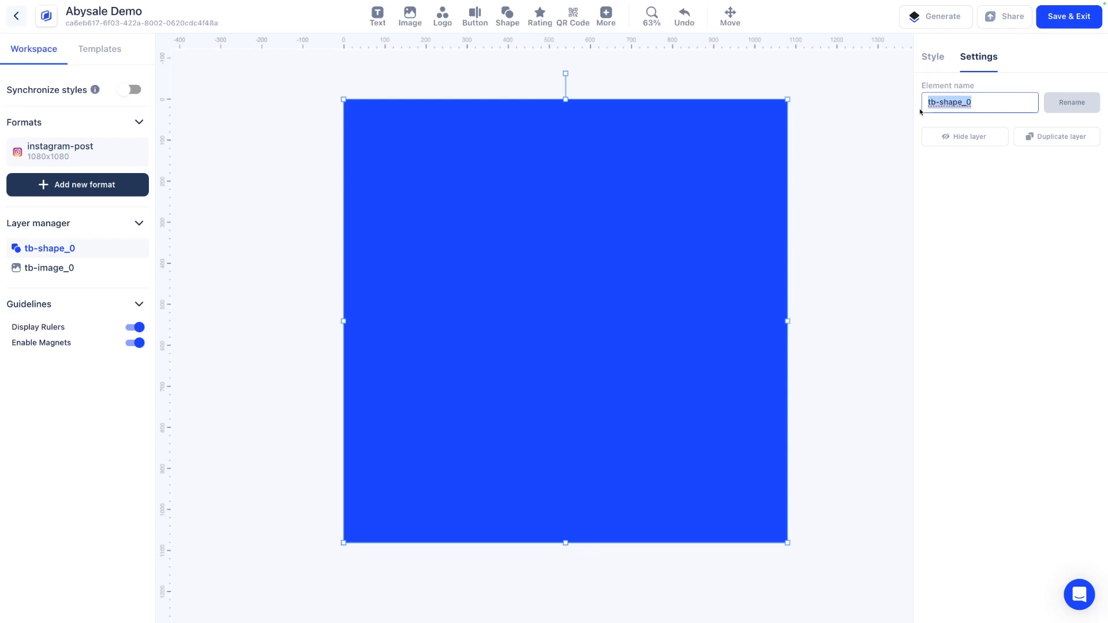
{"action": "type", "text": "overlay"}
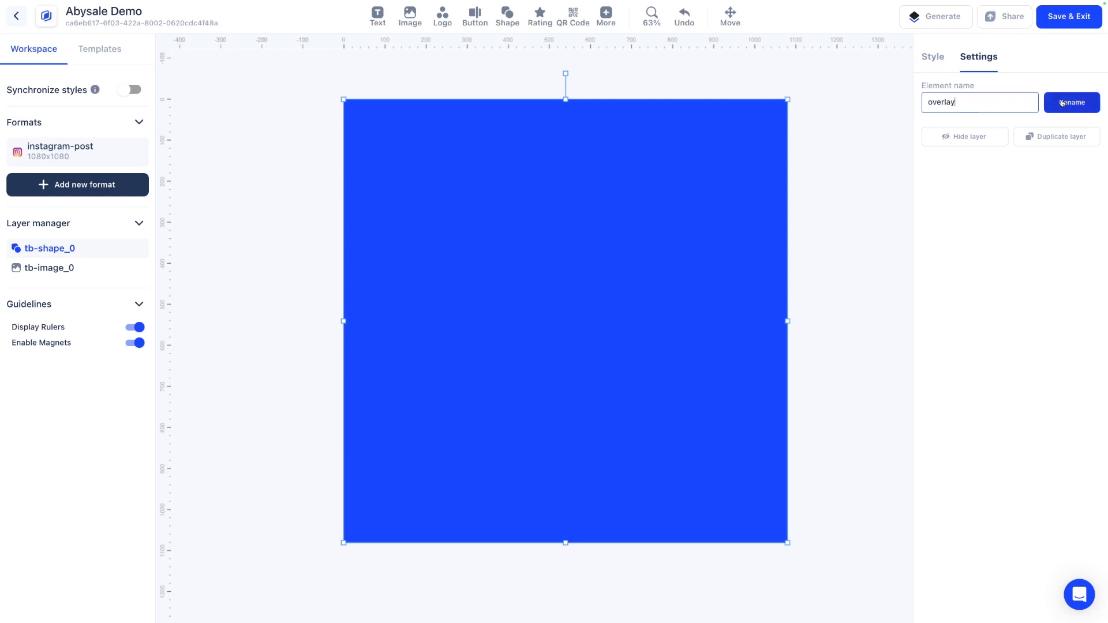
{"action": "left_click", "coordinate": [1062, 103]}
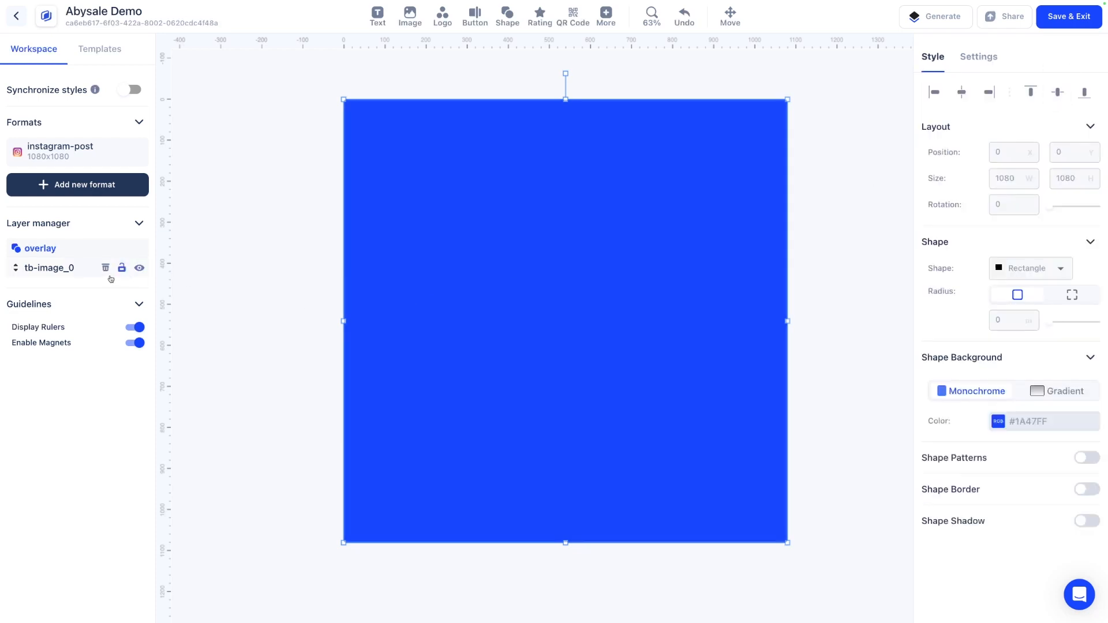
Rename the image layer beneath the overlay as background_image.
{"action": "left_click", "coordinate": [74, 271]}
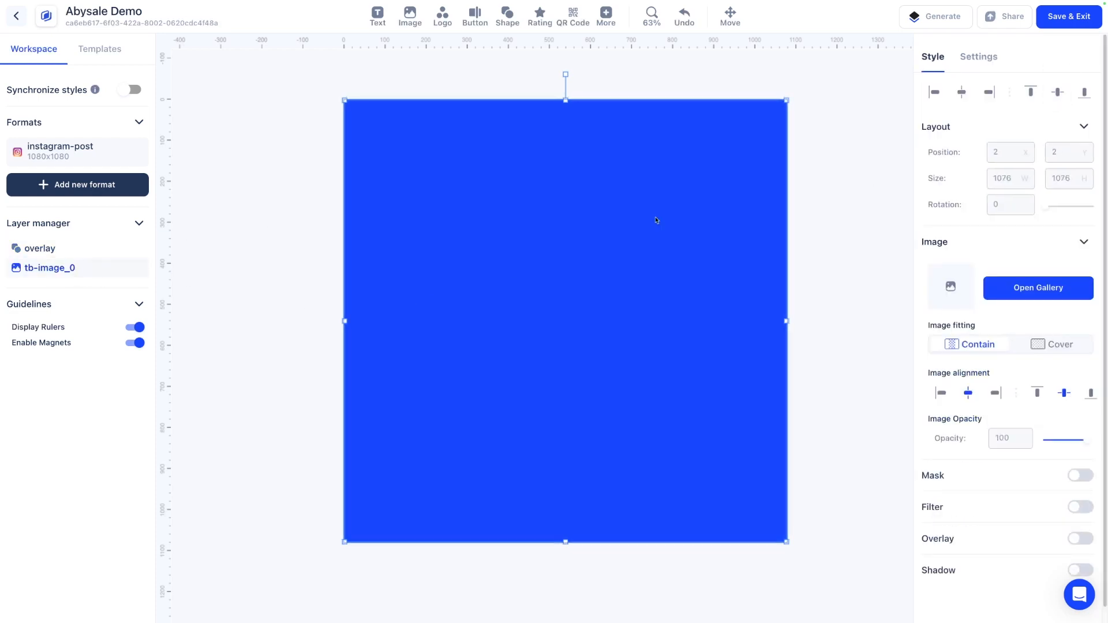
{"action": "left_click", "coordinate": [985, 66]}
{"action": "left_click_drag", "start_coordinate": [978, 104], "coordinate": [895, 106]}
{"action": "type", "text": "background_image"}
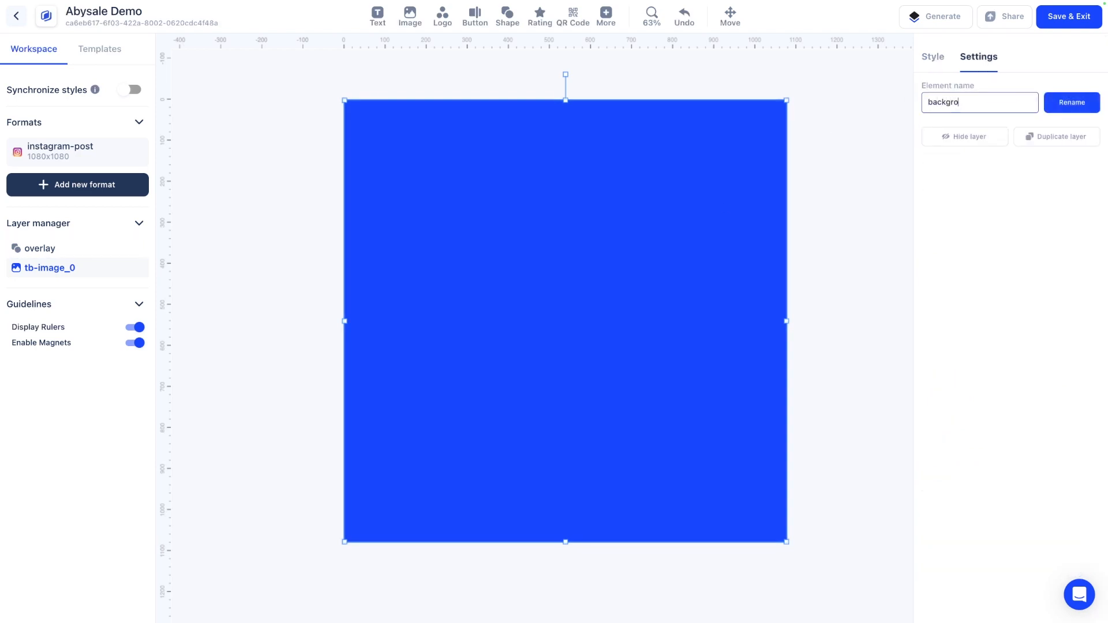
{"action": "left_click", "coordinate": [1072, 103]}
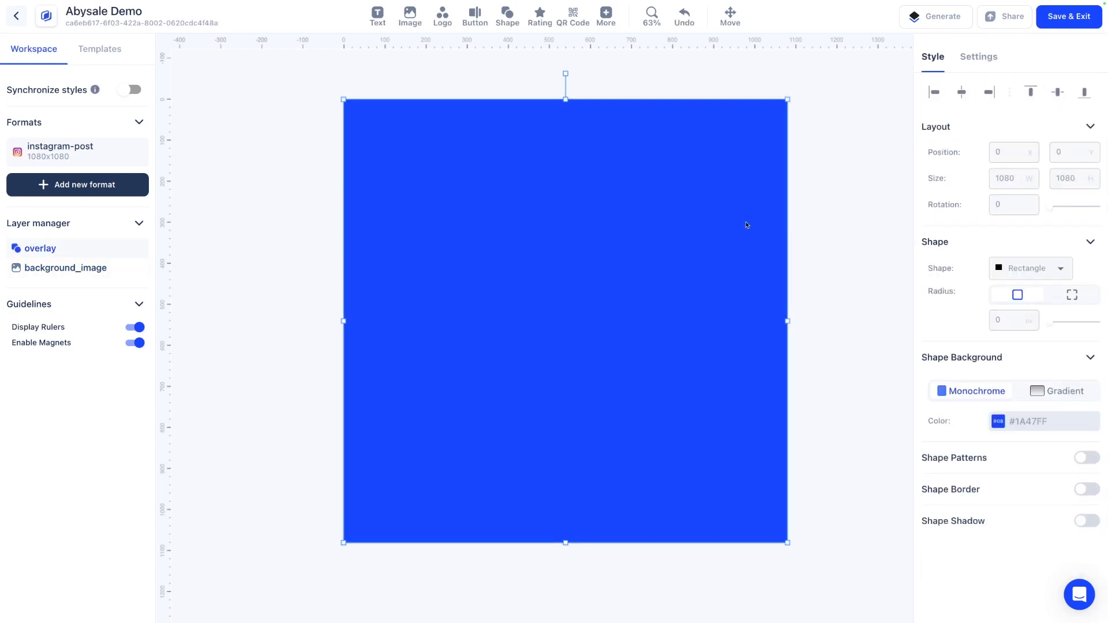
Set the overlay's background color to near-black #000308 with 50% alpha.
{"action": "left_click", "coordinate": [1054, 418]}
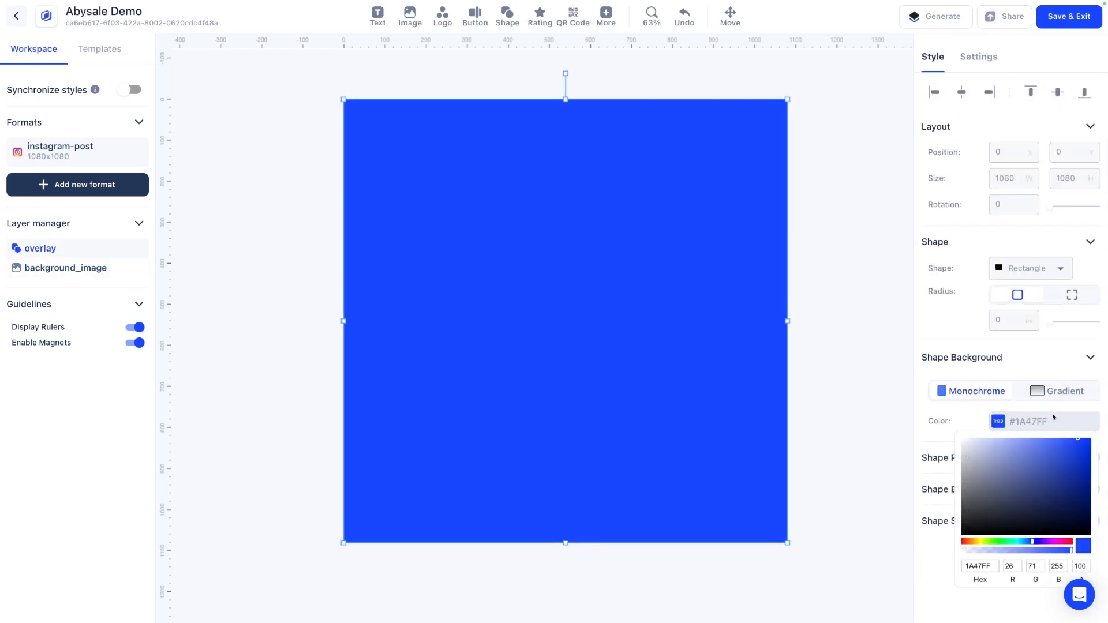
{"action": "left_click", "coordinate": [1082, 566]}
{"action": "key", "text": "BackSpace"}
{"action": "key", "text": "BackSpace"}
{"action": "key", "text": "BackSpace"}
{"action": "type", "text": "50"}
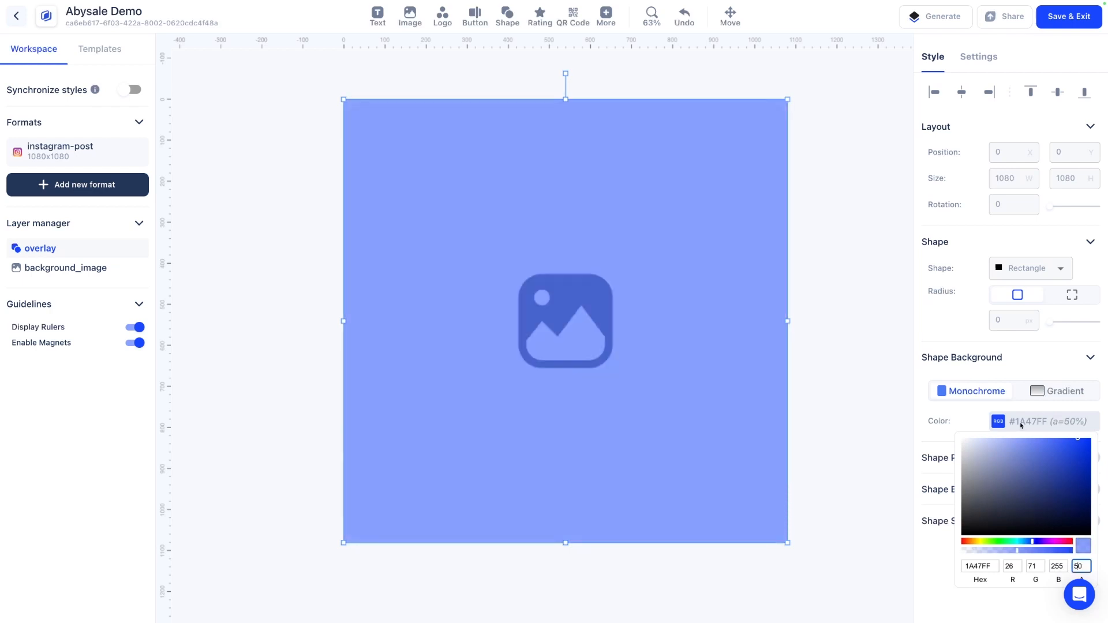
{"action": "left_click_drag", "start_coordinate": [1075, 483], "coordinate": [1090, 535]}
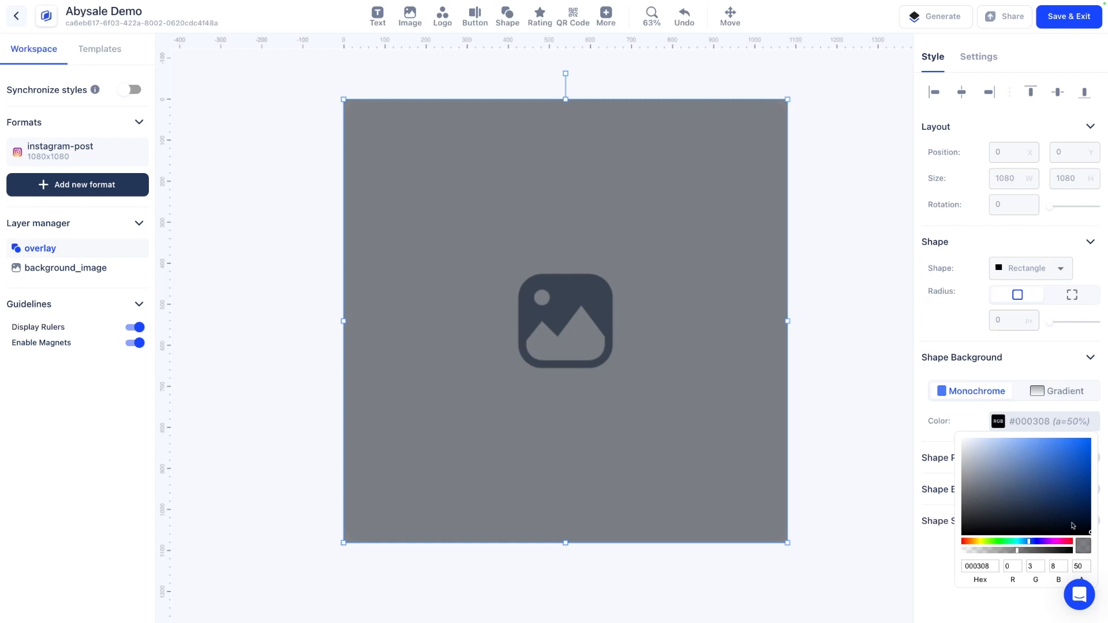
{"action": "left_click", "coordinate": [311, 123]}
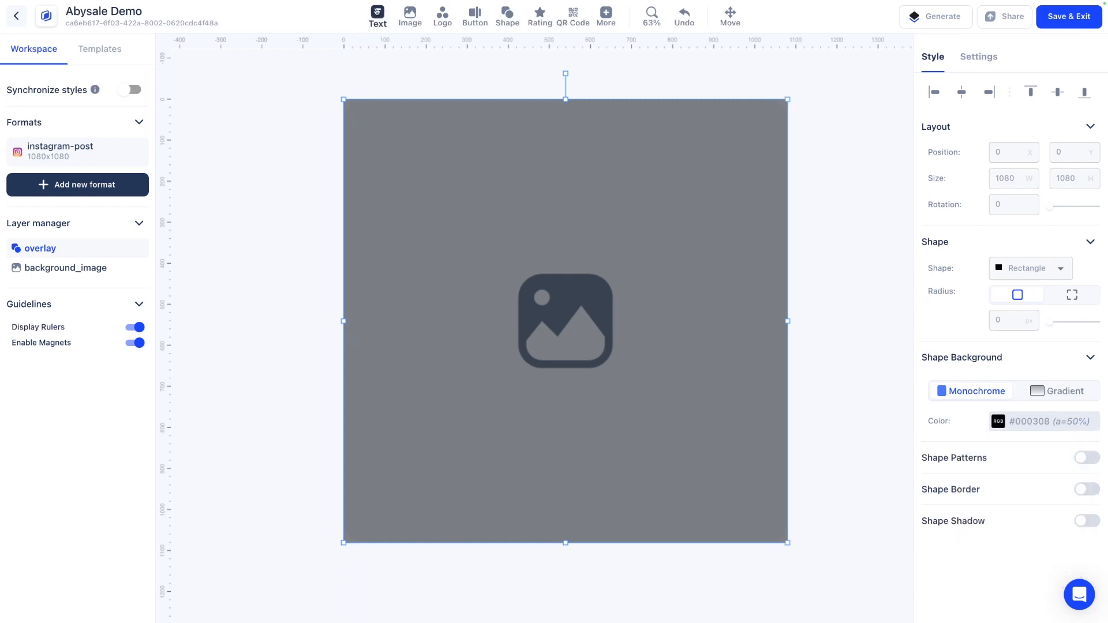
Add a text element above the canvas centre, about 664 by 93 at position 208, 187, with its text centred horizontally and vertically.
{"action": "left_click", "coordinate": [378, 16]}
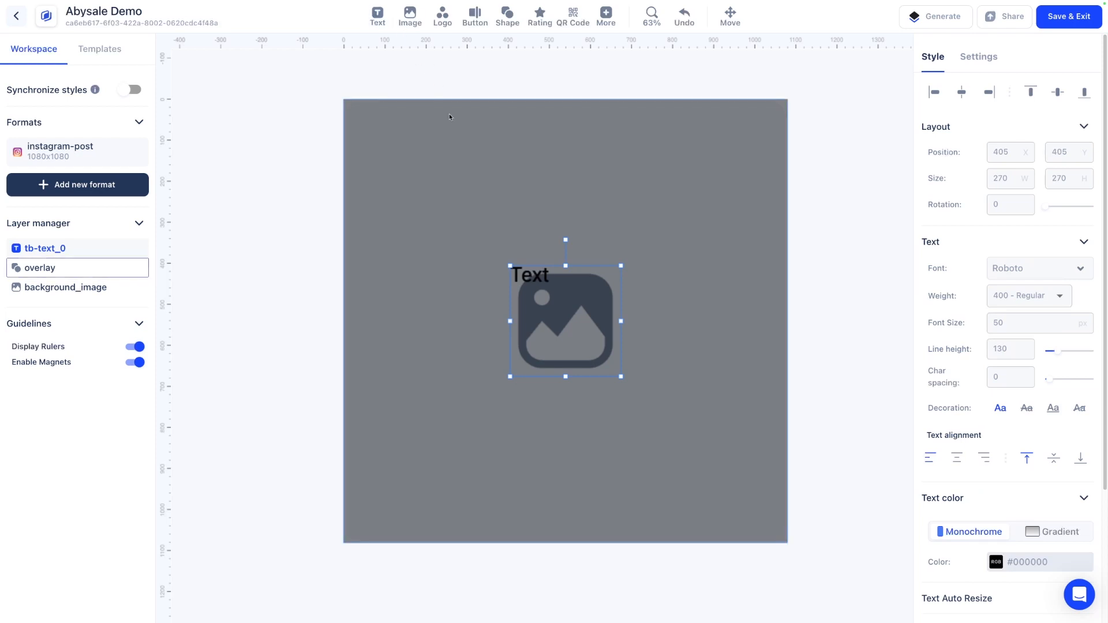
{"action": "left_click_drag", "start_coordinate": [541, 270], "coordinate": [540, 186]}
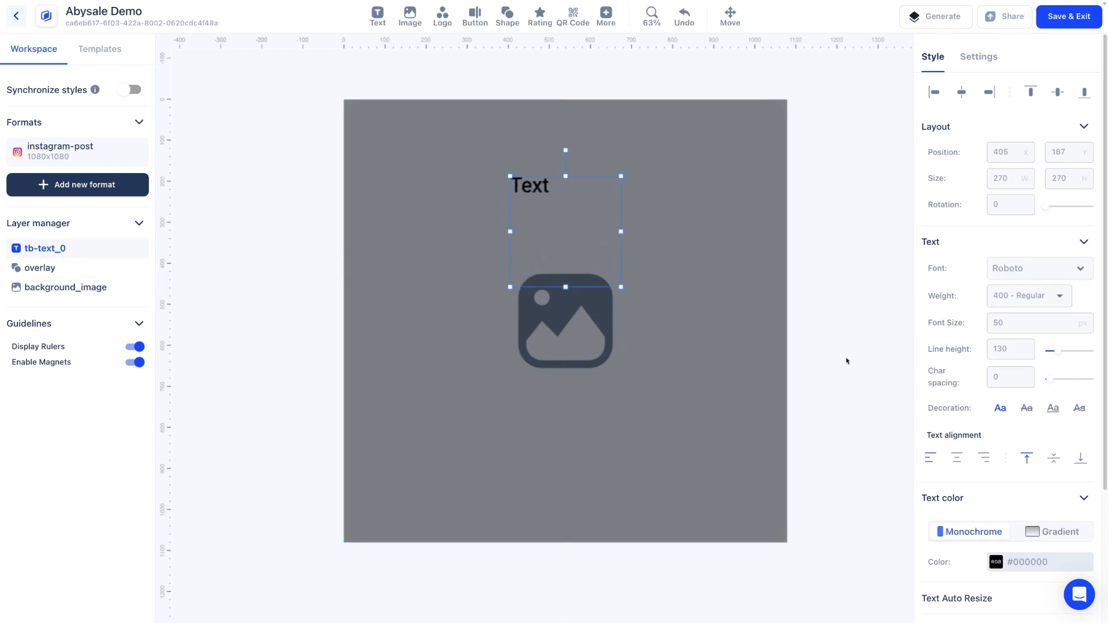
{"action": "left_click", "coordinate": [957, 457]}
{"action": "left_click_drag", "start_coordinate": [623, 231], "coordinate": [702, 230]}
{"action": "left_click_drag", "start_coordinate": [566, 287], "coordinate": [565, 215]}
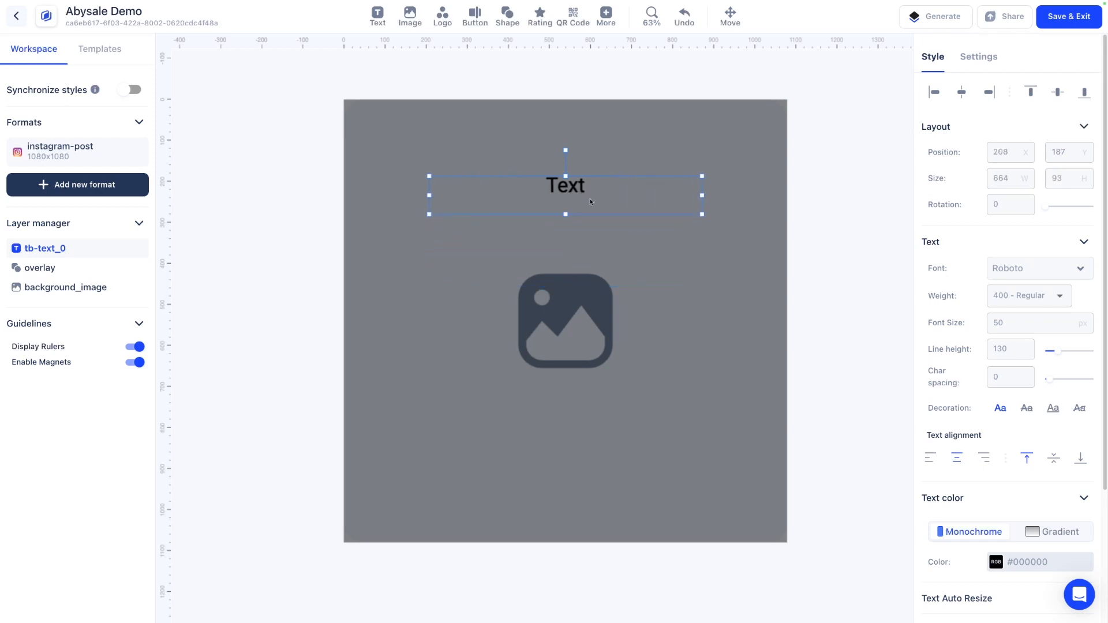
{"action": "left_click", "coordinate": [1054, 459]}
{"action": "scroll", "coordinate": [1061, 462], "scroll_direction": "down", "scroll_amount": 1}
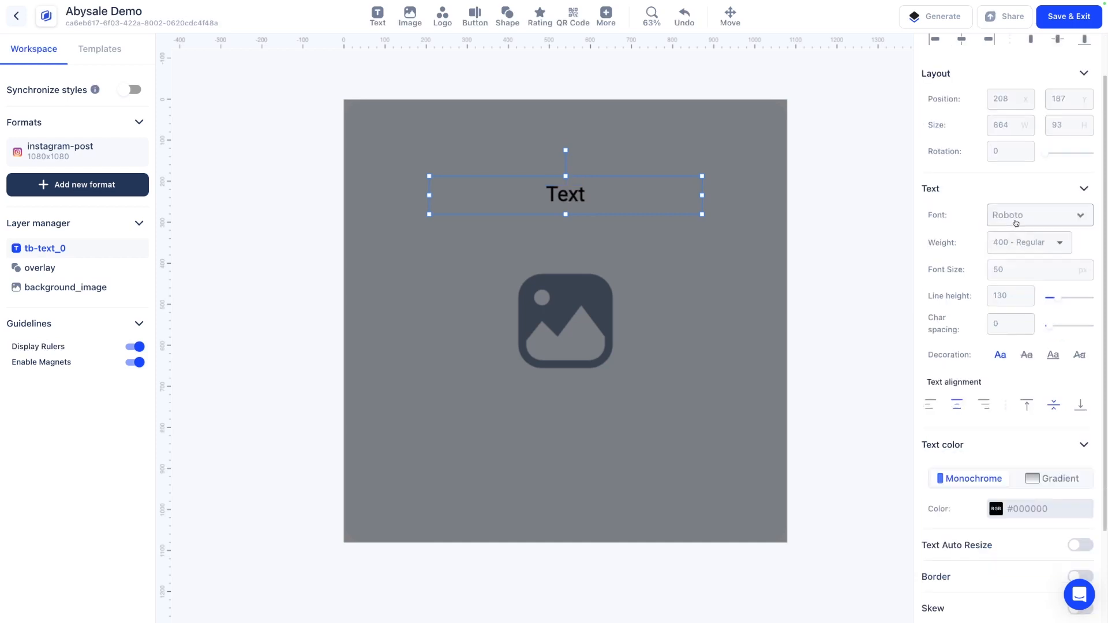
{"action": "left_click", "coordinate": [1014, 218]}
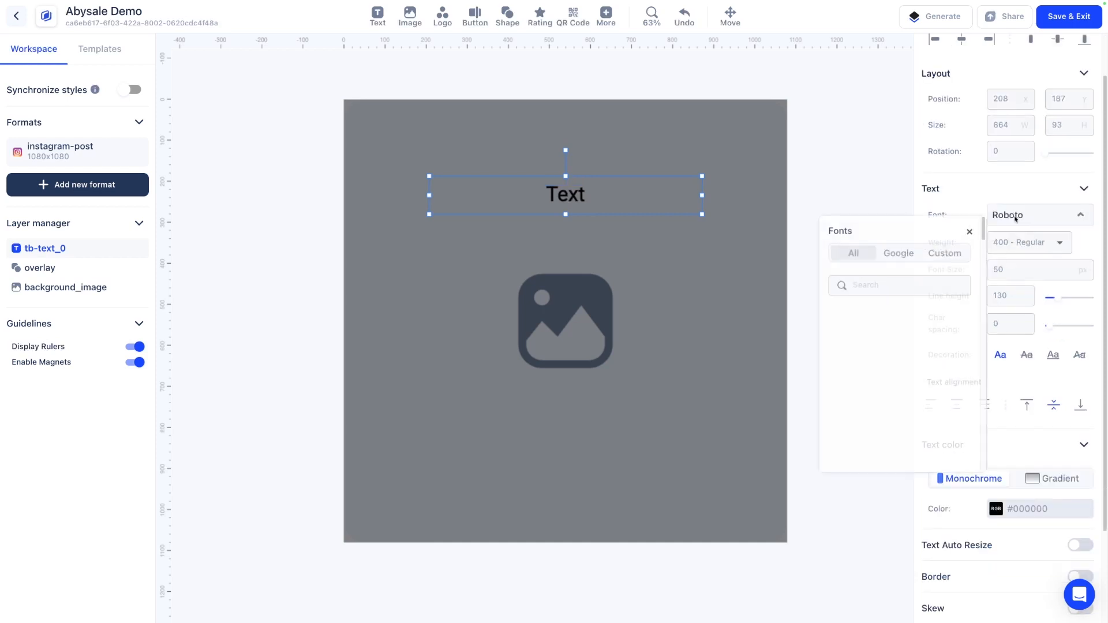
{"action": "left_click", "coordinate": [898, 254]}
{"action": "left_click", "coordinate": [943, 256]}
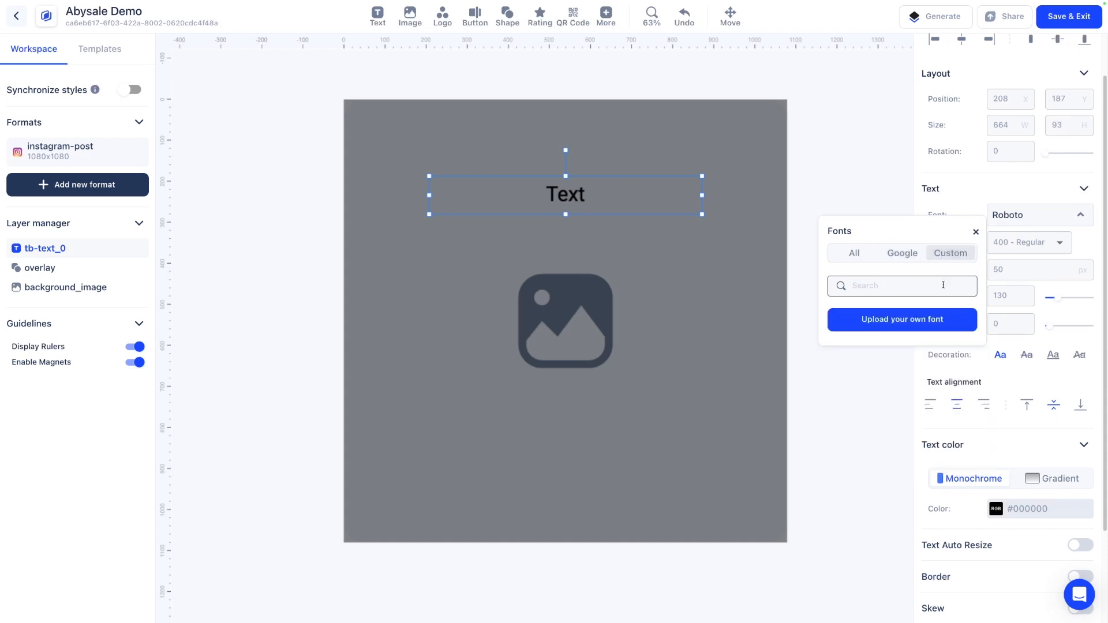
{"action": "left_click", "coordinate": [976, 235]}
Set the text element's weight to 700 - Bold and its font size to 45 px.
{"action": "left_click", "coordinate": [1019, 242]}
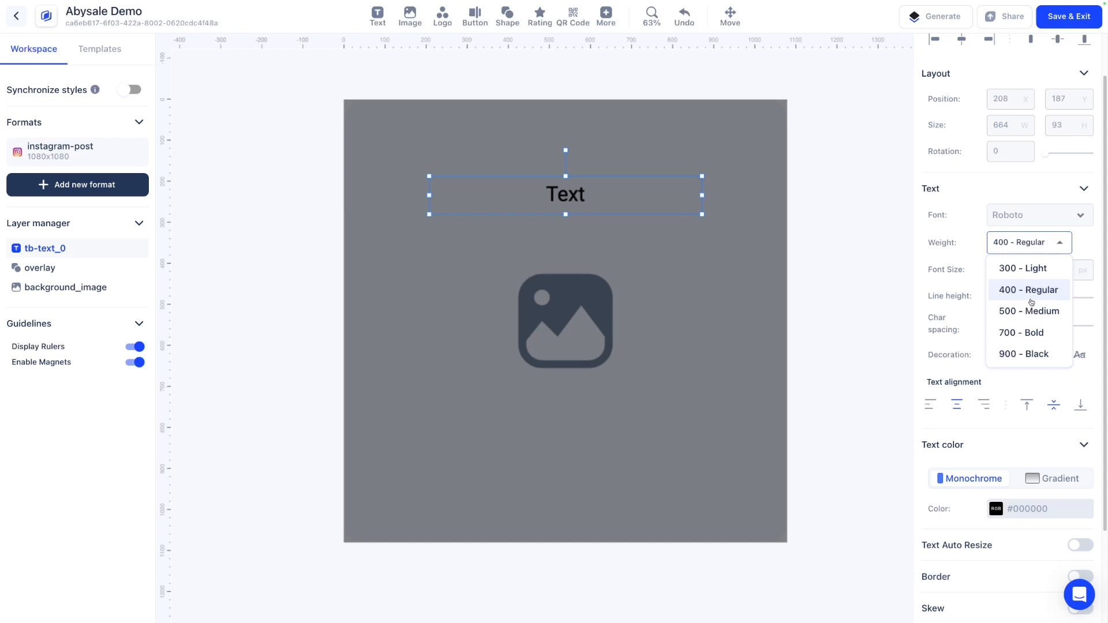
{"action": "left_click", "coordinate": [1033, 333]}
{"action": "left_click", "coordinate": [1026, 273]}
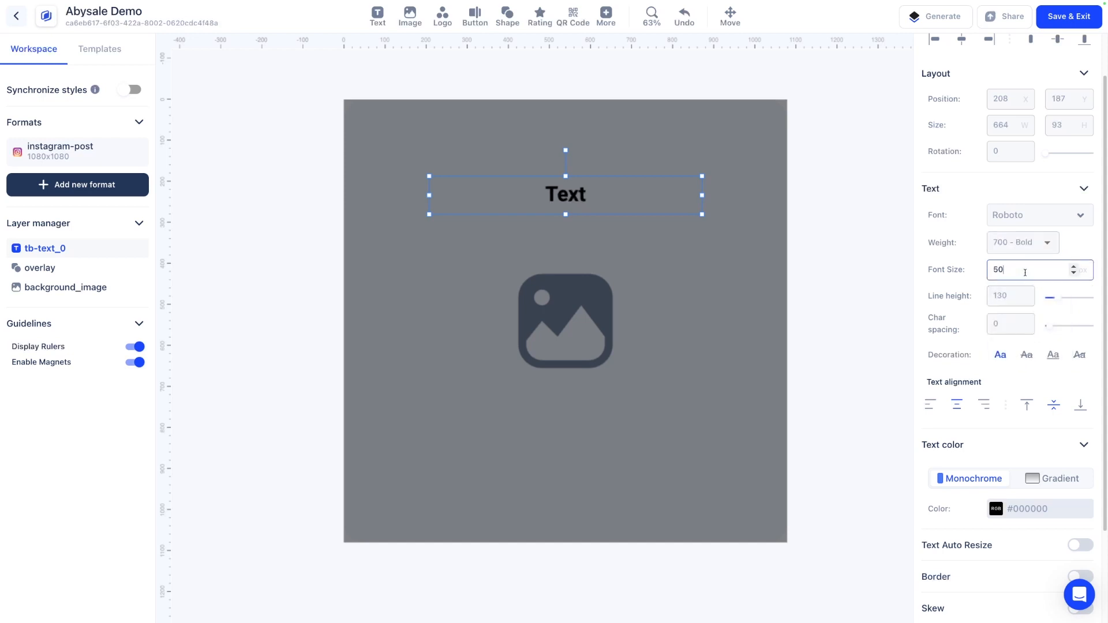
{"action": "left_click", "coordinate": [1075, 273]}
{"action": "left_click", "coordinate": [1075, 273]}
{"action": "left_click", "coordinate": [1075, 273]}
{"action": "left_click", "coordinate": [1076, 274]}
{"action": "left_click", "coordinate": [841, 213]}
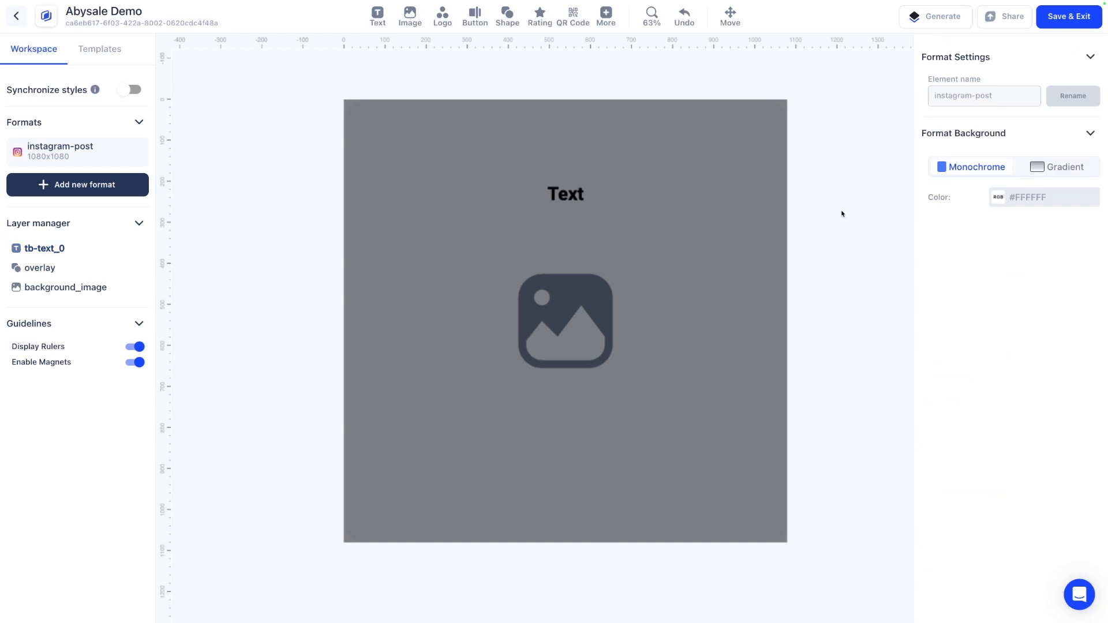
Replace the placeholder text with "This is our title" and select the text element.
{"action": "left_click", "coordinate": [563, 190]}
{"action": "left_click", "coordinate": [569, 198]}
{"action": "key", "text": "Right"}
{"action": "key", "text": "Right"}
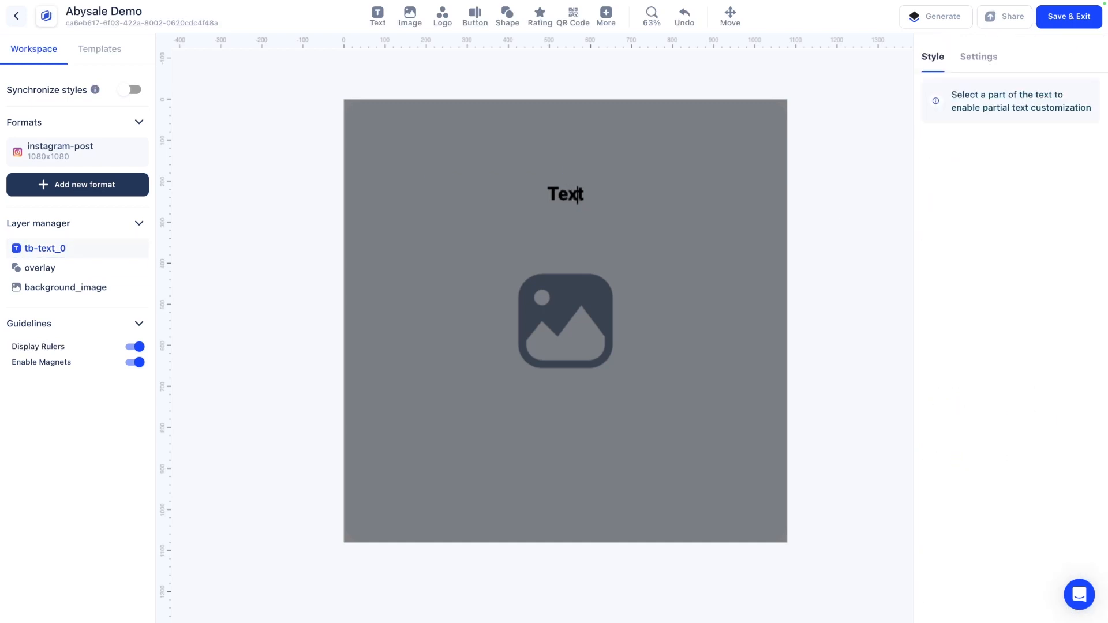
{"action": "key", "text": "super+a"}
{"action": "type", "text": "This is our title"}
{"action": "left_click", "coordinate": [873, 201]}
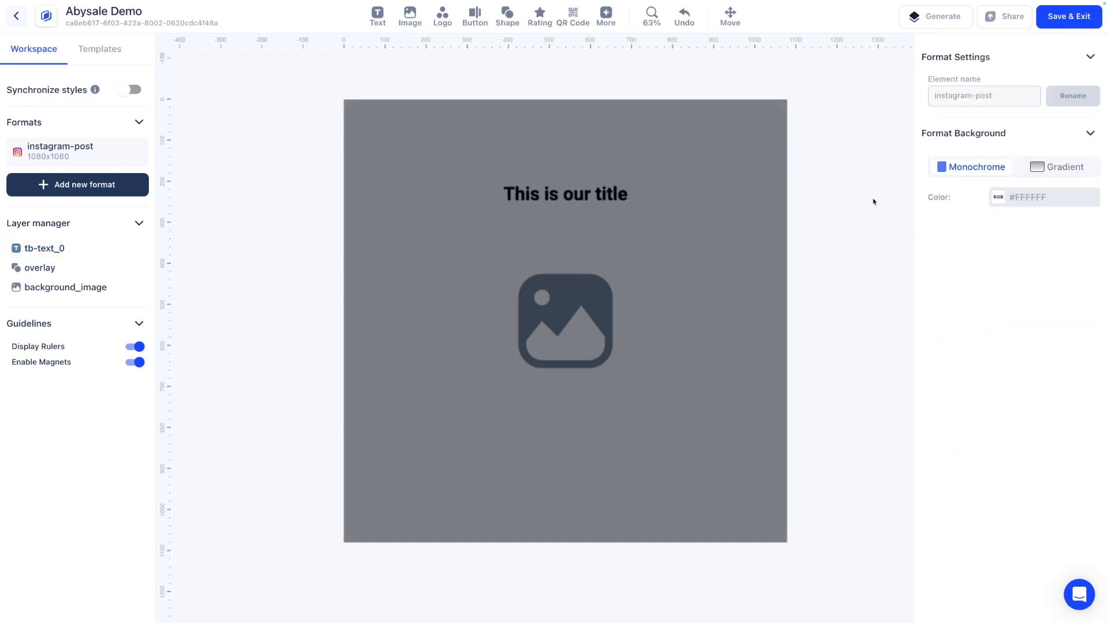
{"action": "left_click", "coordinate": [679, 186]}
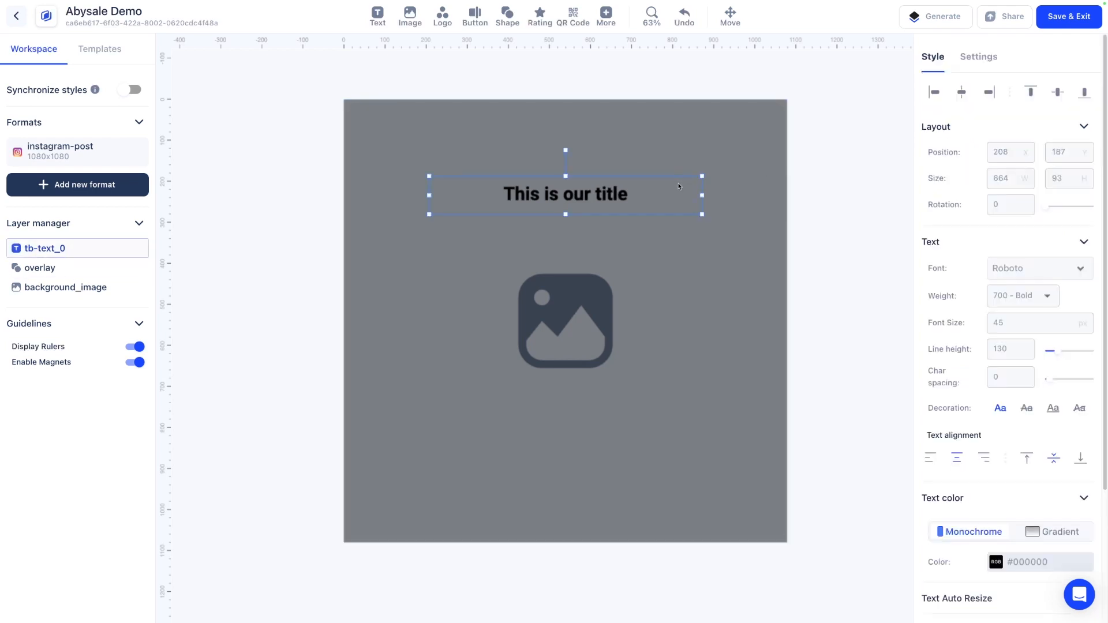
Rename the title's text element as title_text and deselect it.
{"action": "left_click", "coordinate": [979, 57]}
{"action": "double_click", "coordinate": [952, 102]}
{"action": "left_click_drag", "start_coordinate": [919, 105], "coordinate": [899, 108]}
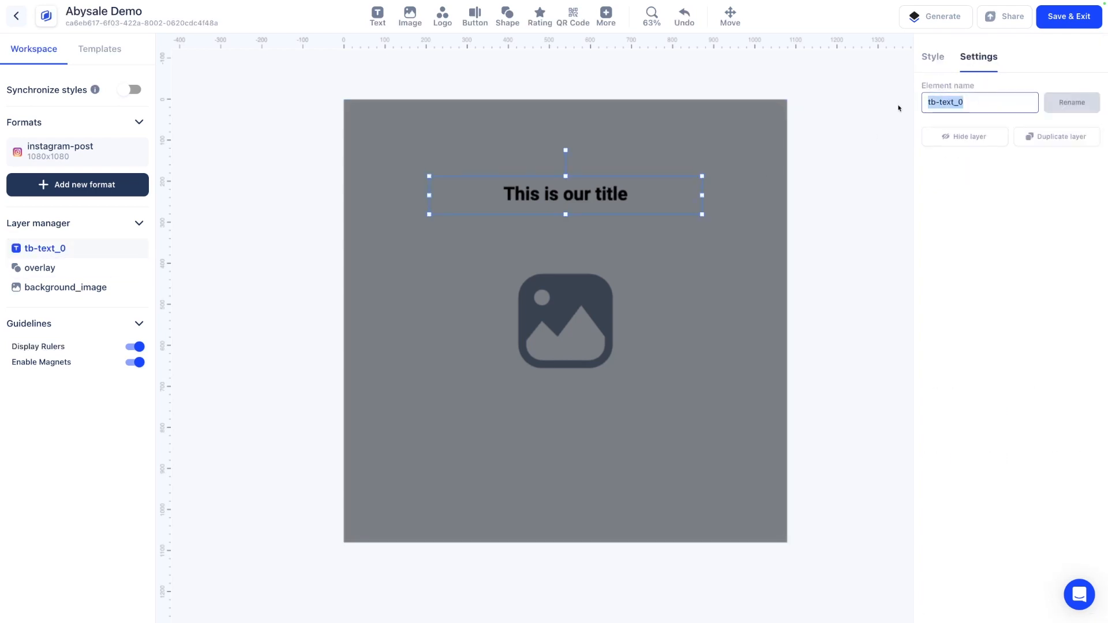
{"action": "type", "text": "title_text"}
{"action": "left_click", "coordinate": [1083, 101]}
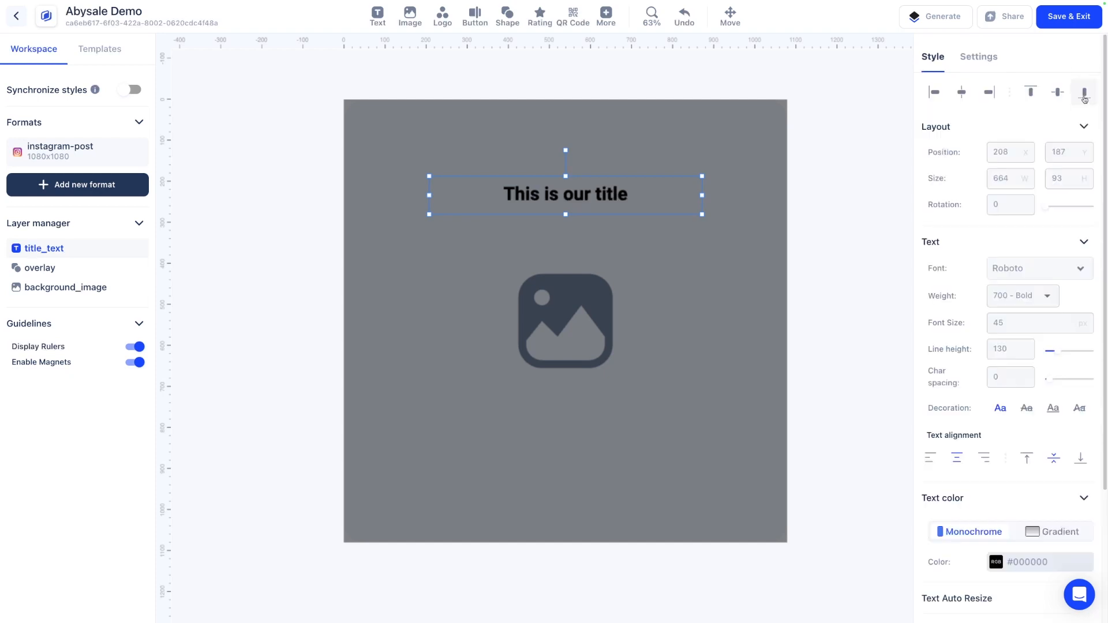
{"action": "left_click", "coordinate": [802, 181]}
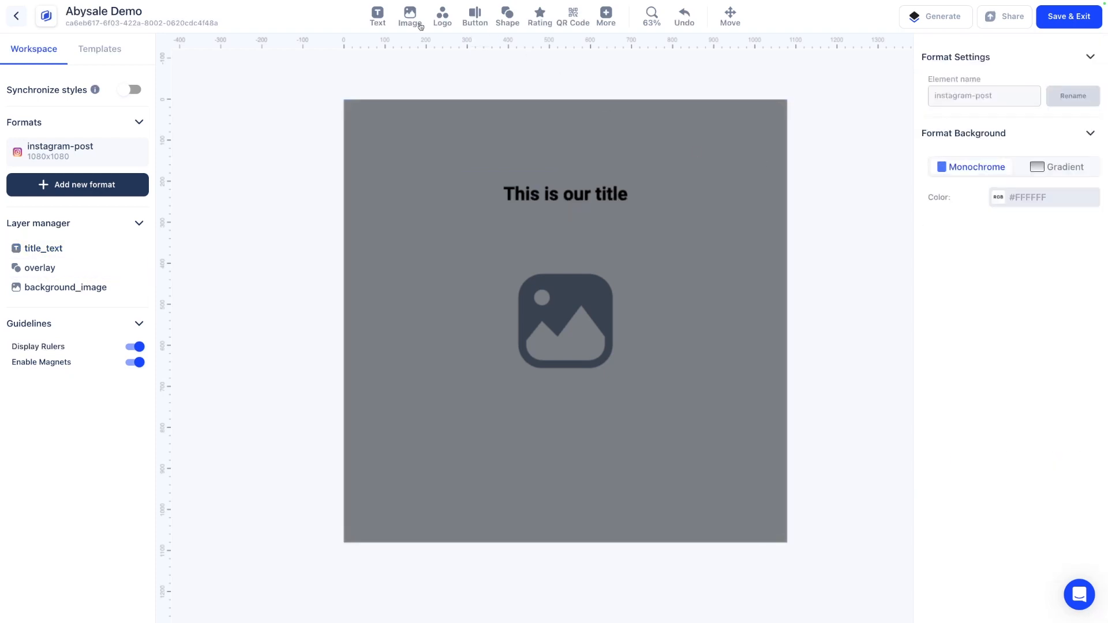
Add a second text element just below the title, about 769 by 270 at position 156, 339.
{"action": "left_click", "coordinate": [377, 17]}
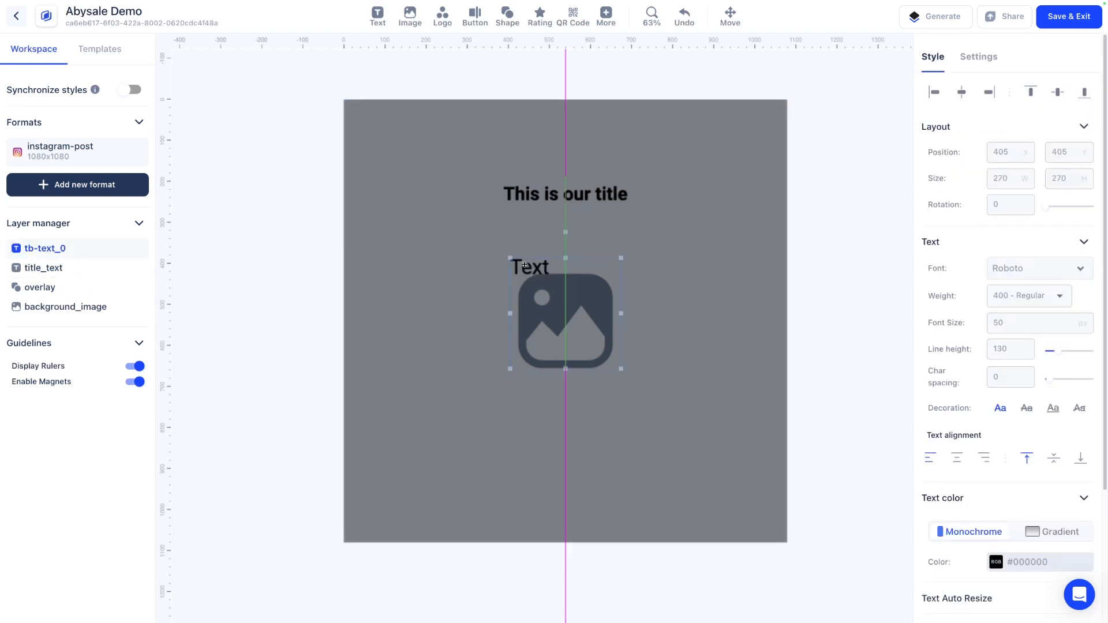
{"action": "left_click_drag", "start_coordinate": [525, 265], "coordinate": [525, 245]}
{"action": "left_click_drag", "start_coordinate": [621, 293], "coordinate": [724, 294]}
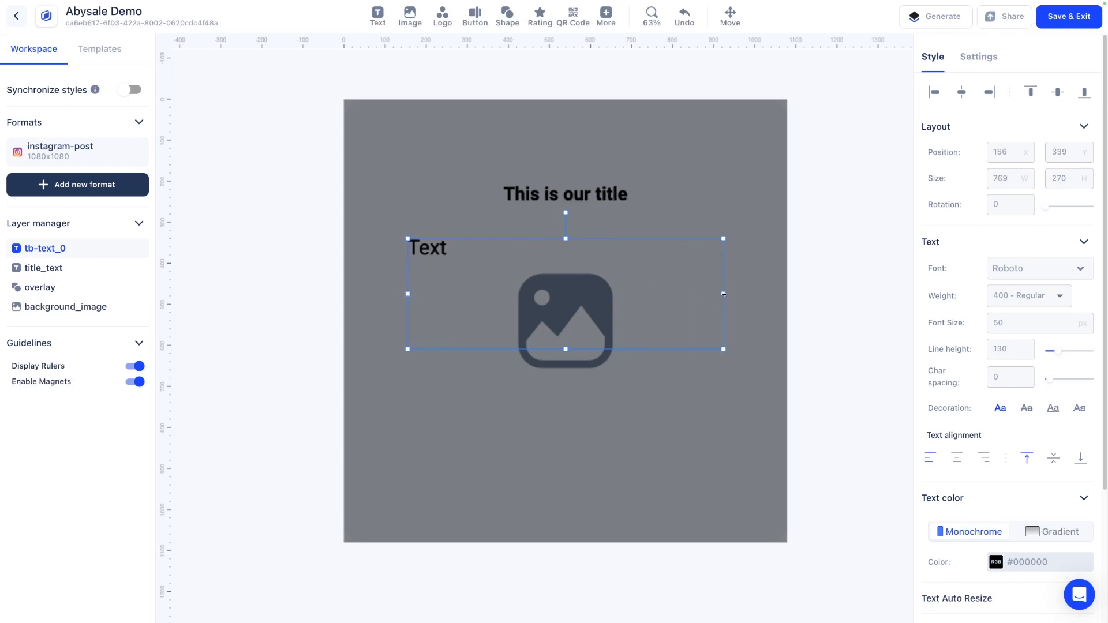
Replace the new text element's placeholder with "This is the description text!".
{"action": "double_click", "coordinate": [448, 248]}
{"action": "key", "text": "ctrl+a"}
{"action": "type", "text": "This is the description text!"}
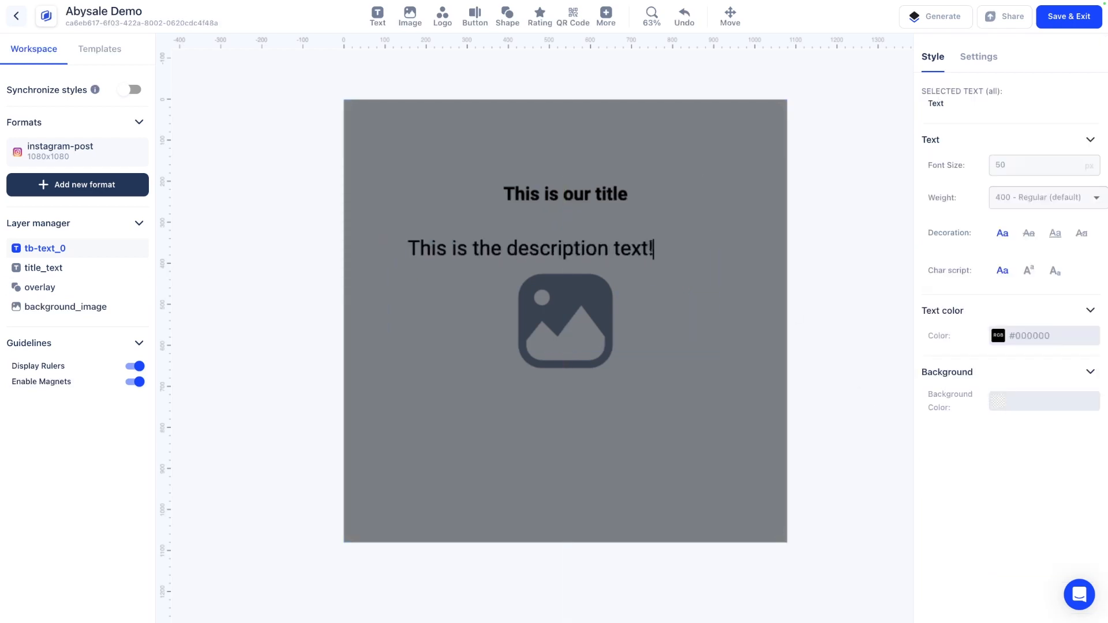
{"action": "left_click", "coordinate": [868, 283]}
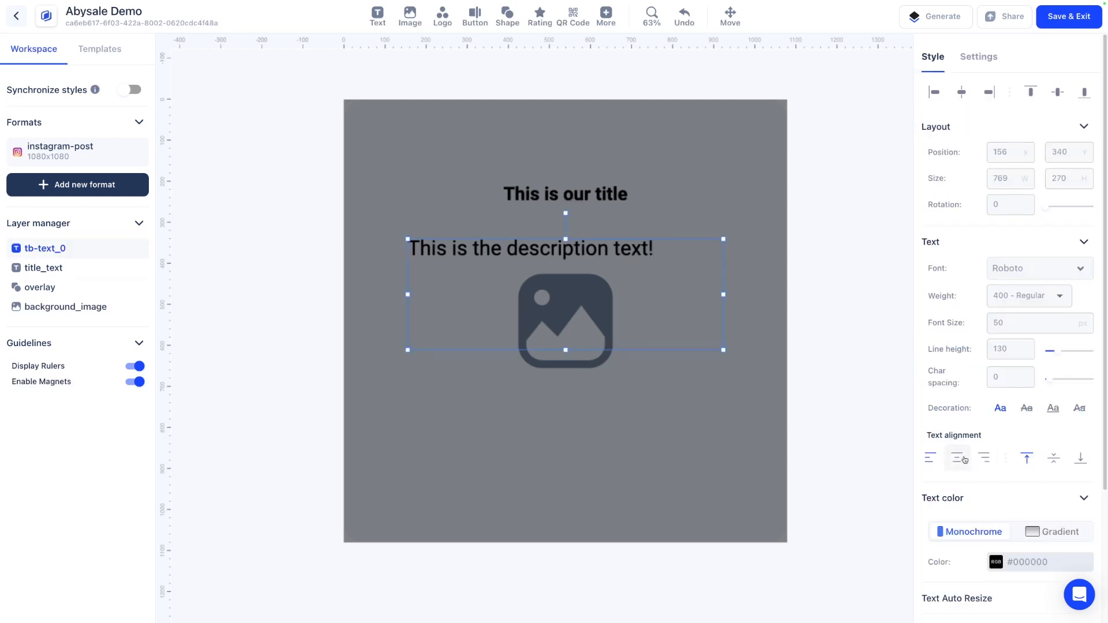
Centre the description text horizontally and vertically, and shrink its box to about 96 px high just below the title.
{"action": "left_click", "coordinate": [958, 459]}
{"action": "left_click", "coordinate": [1055, 459]}
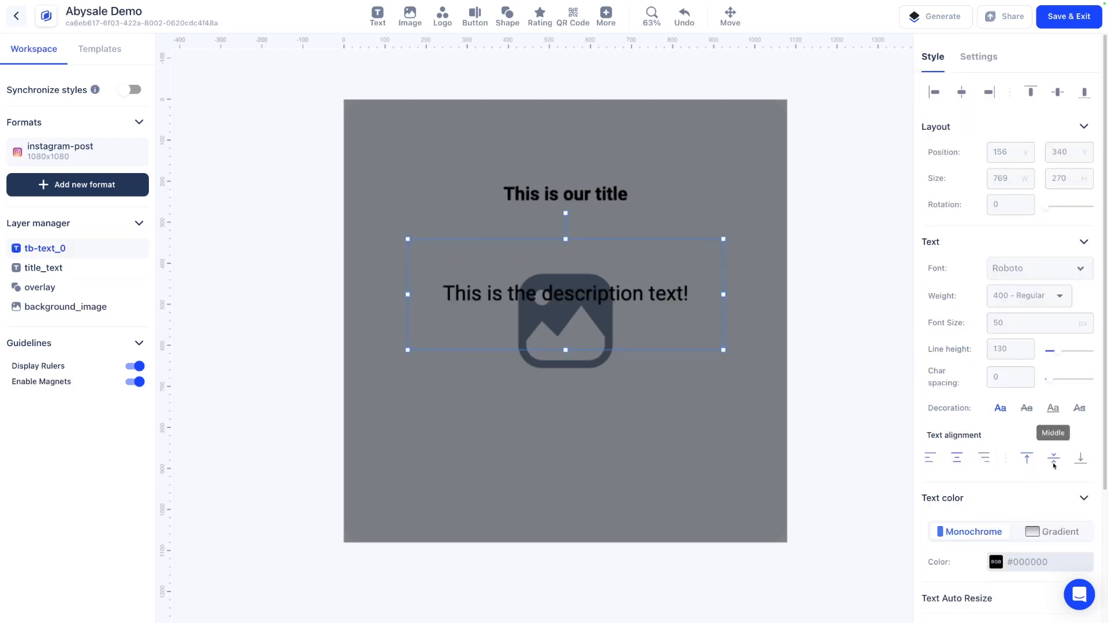
{"action": "left_click_drag", "start_coordinate": [566, 350], "coordinate": [556, 240]}
Set the text color of title_text to white, hex fff.
{"action": "left_click", "coordinate": [617, 201]}
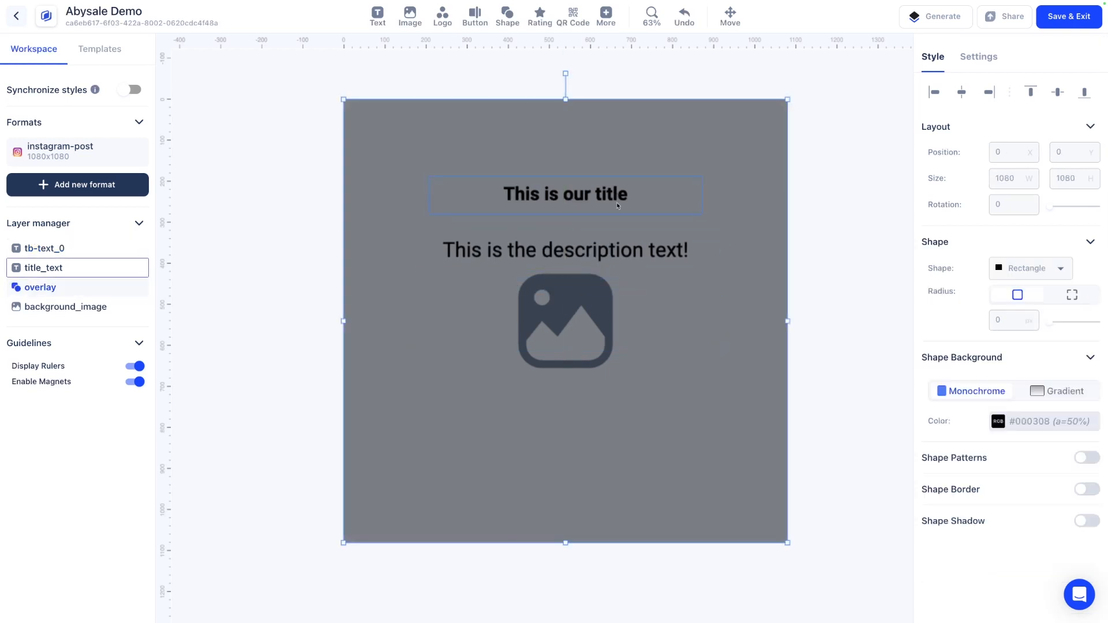
{"action": "left_click", "coordinate": [617, 201]}
{"action": "scroll", "coordinate": [947, 496], "scroll_direction": "down", "scroll_amount": 1}
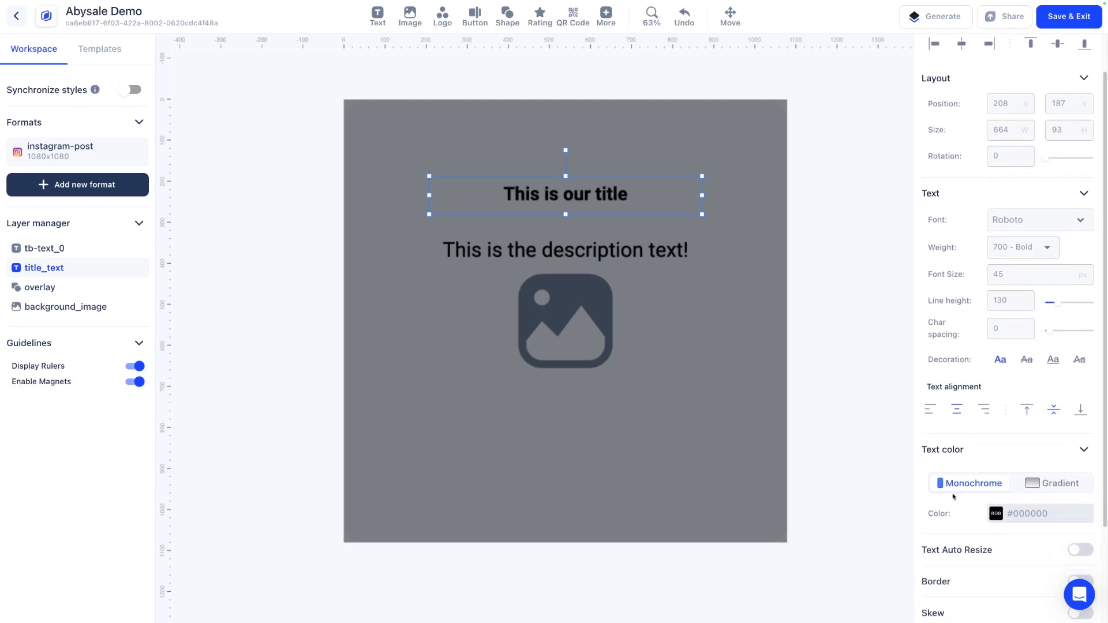
{"action": "left_click", "coordinate": [1038, 517]}
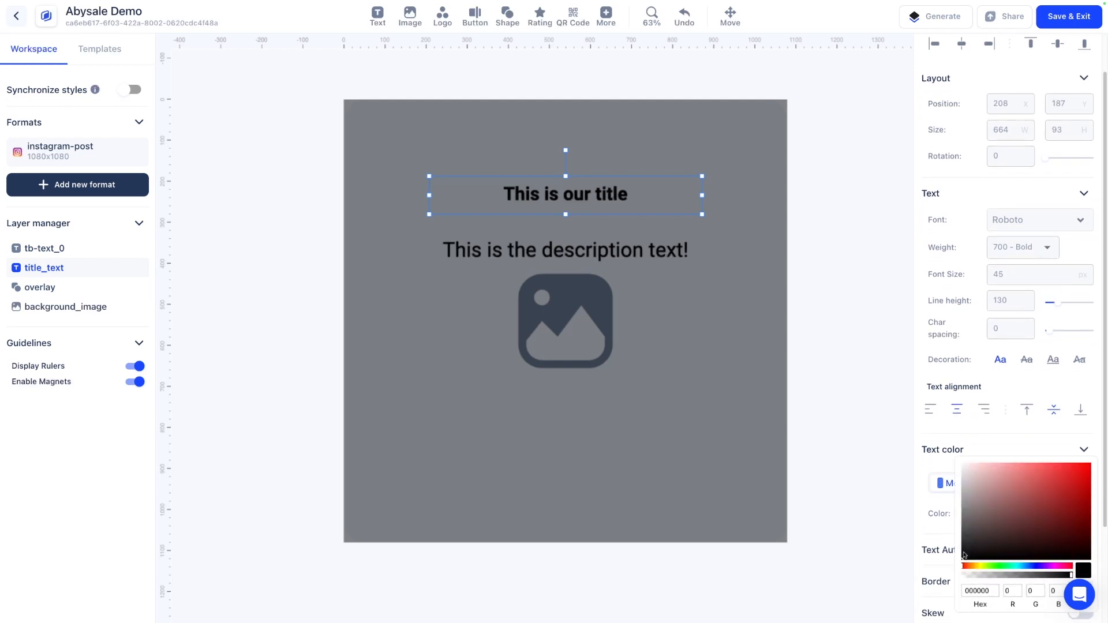
{"action": "double_click", "coordinate": [980, 591]}
{"action": "type", "text": "fff"}
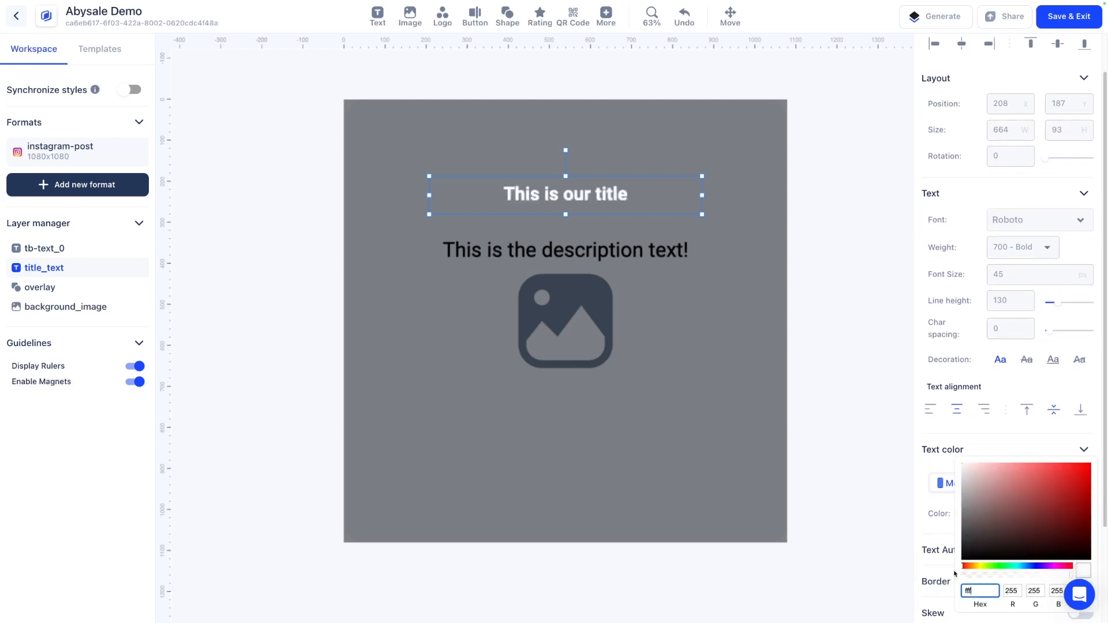
Set the description text's color to white, hex fff, and deselect it.
{"action": "left_click", "coordinate": [645, 259]}
{"action": "left_click", "coordinate": [645, 260]}
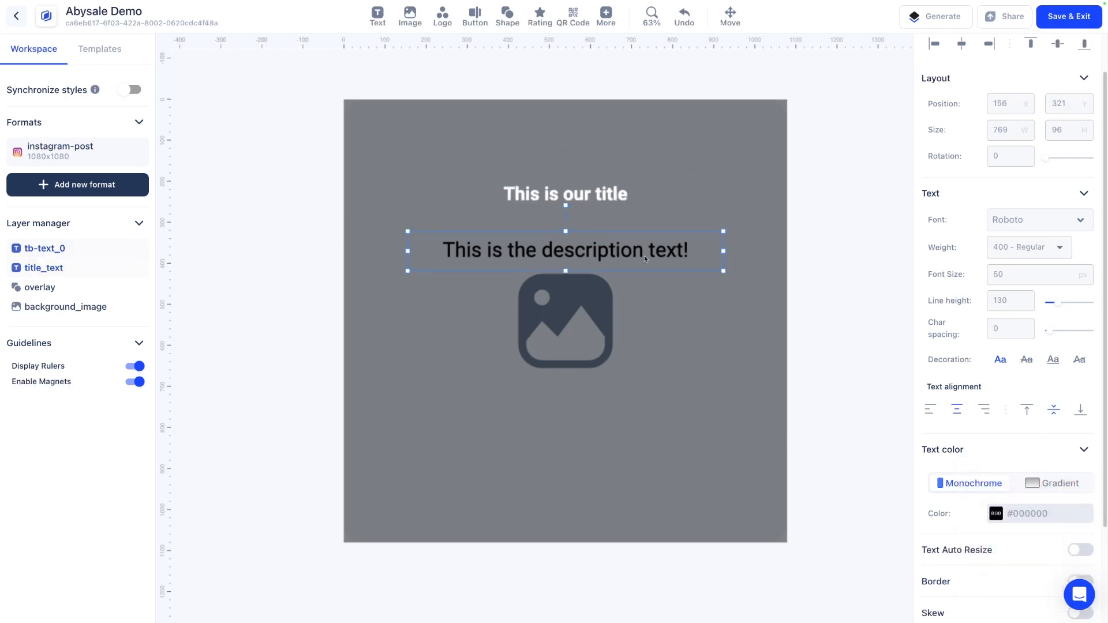
{"action": "left_click", "coordinate": [1013, 521]}
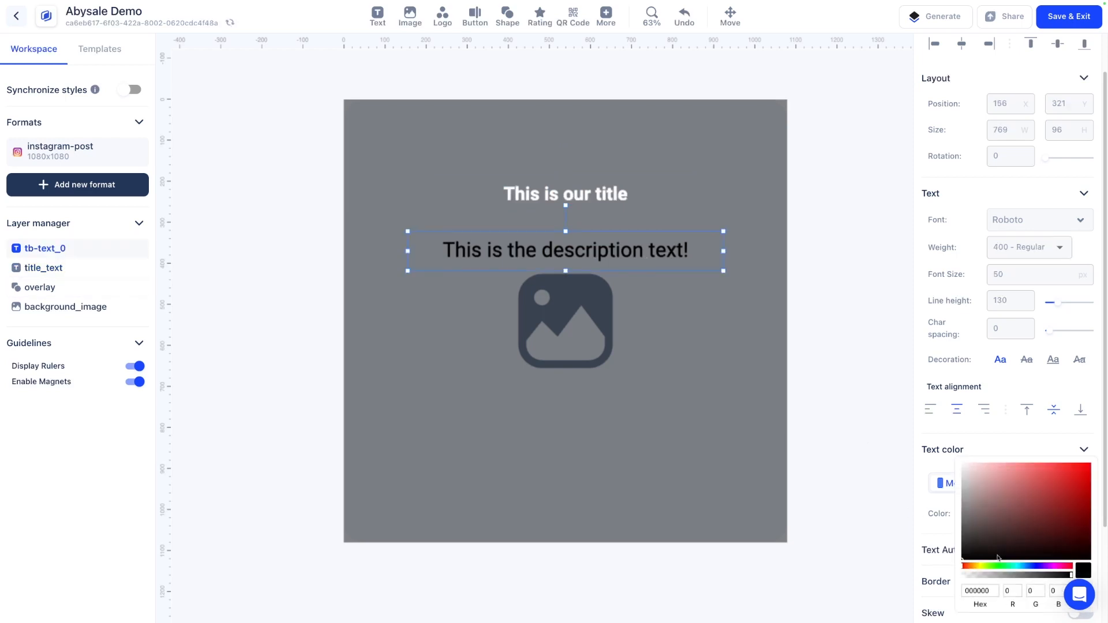
{"action": "double_click", "coordinate": [986, 589]}
{"action": "type", "text": "fff"}
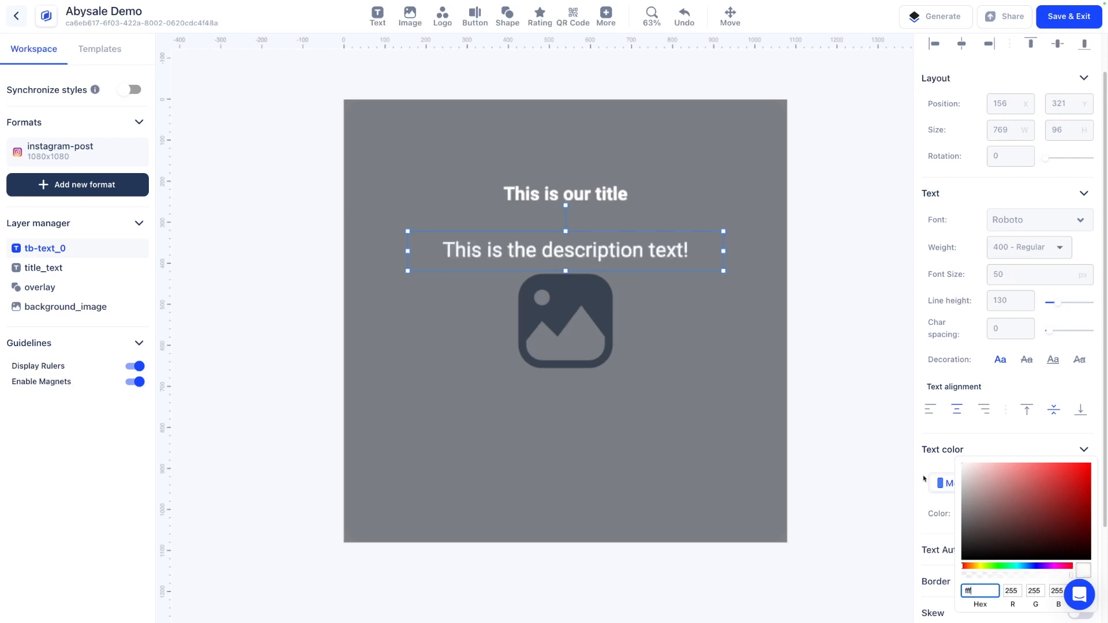
{"action": "left_click", "coordinate": [920, 473]}
{"action": "left_click", "coordinate": [837, 279]}
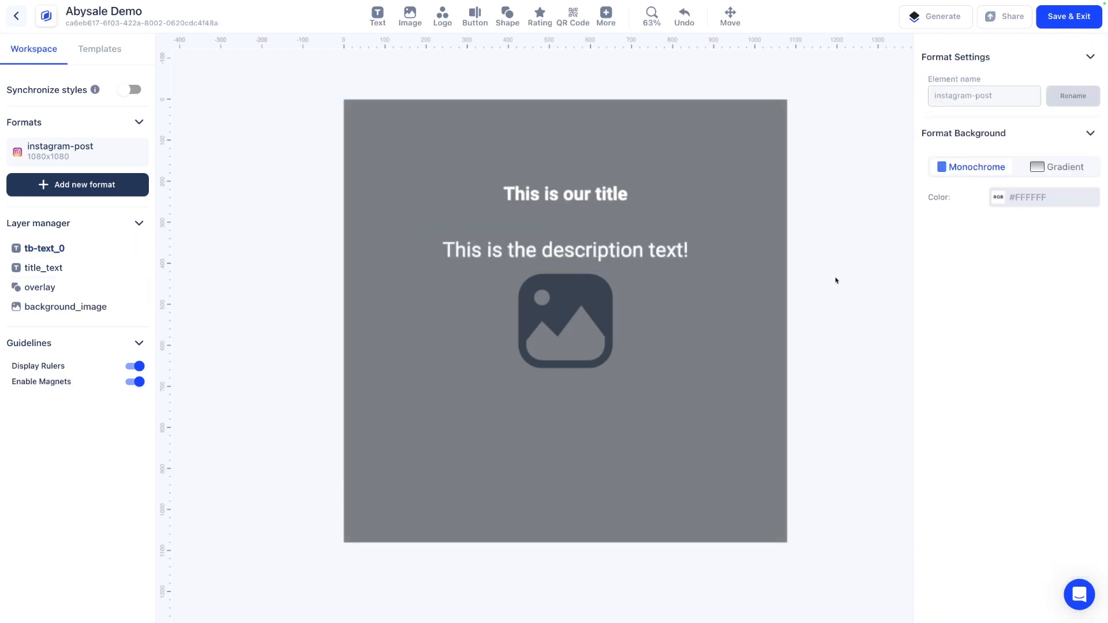
Move the description text straight down below the image icon, to about Y 758, and save the template.
{"action": "left_click_drag", "start_coordinate": [625, 246], "coordinate": [625, 425]}
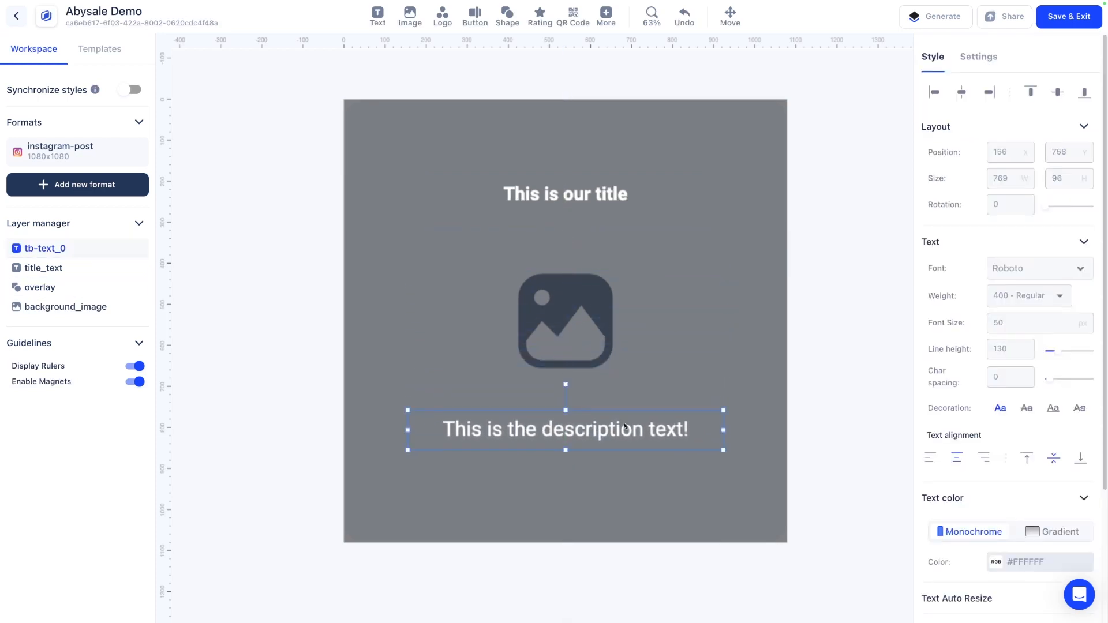
{"action": "left_click", "coordinate": [823, 319]}
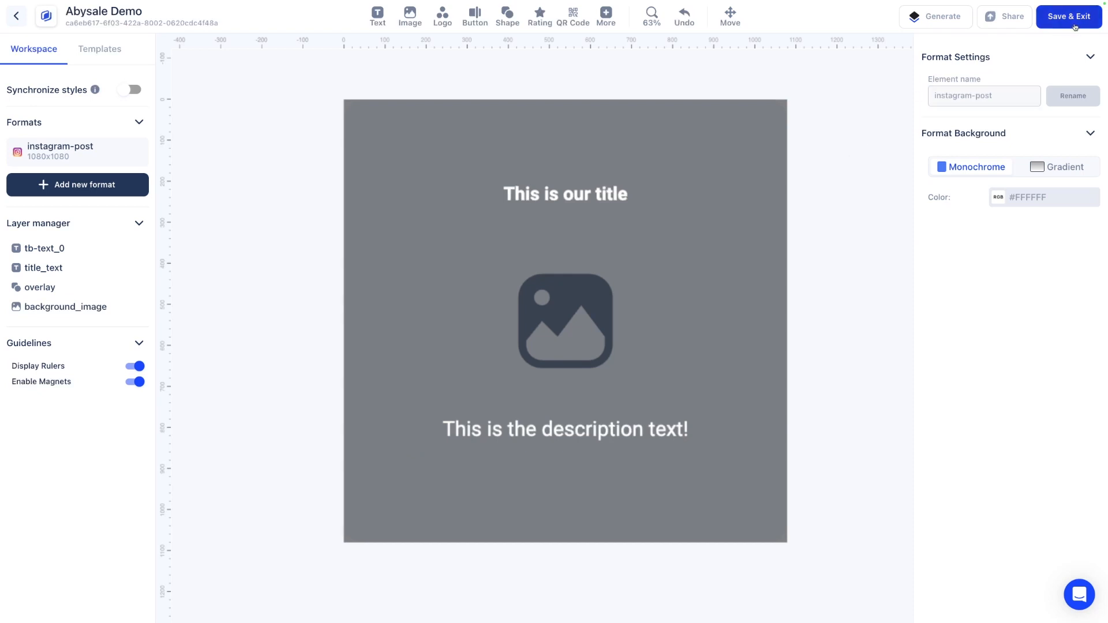
{"action": "left_click", "coordinate": [1075, 23]}
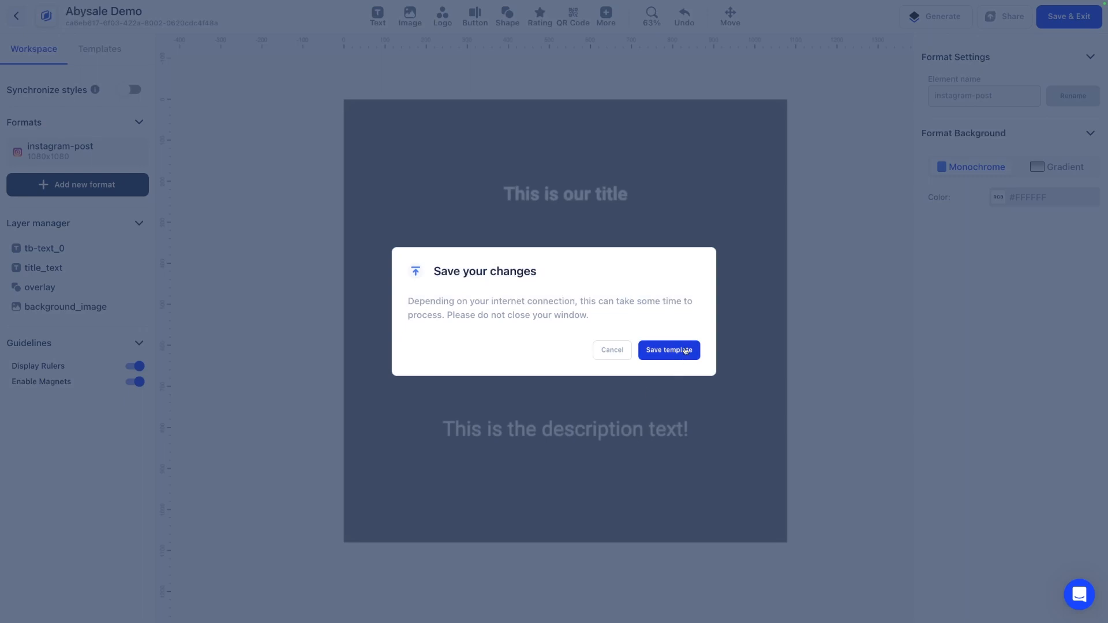
{"action": "left_click", "coordinate": [686, 351]}
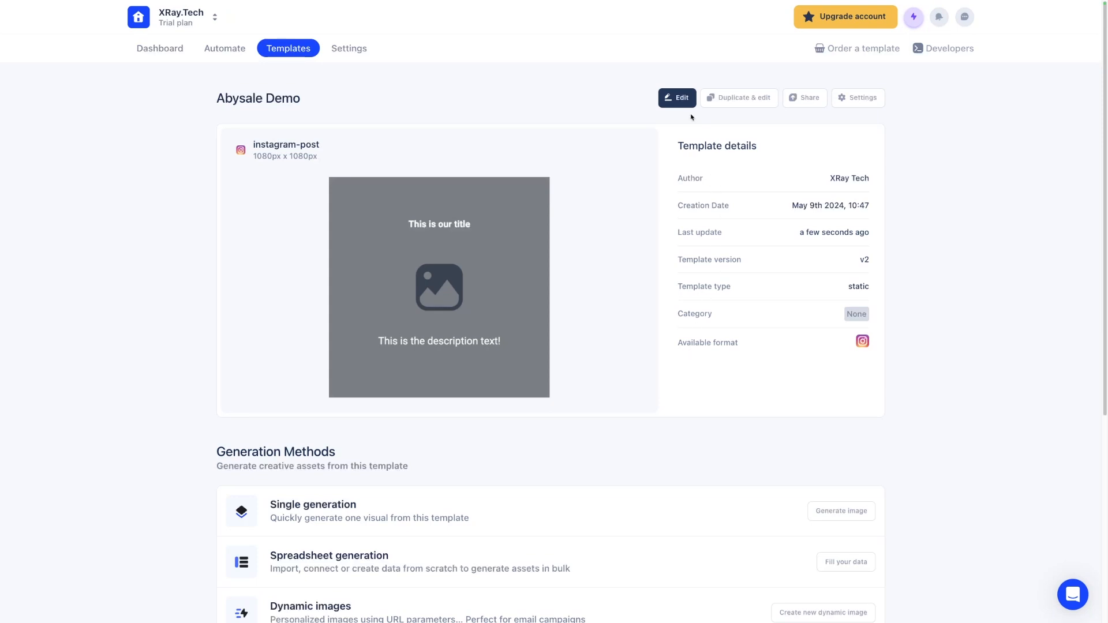
Reopen the template for editing and add the predefined format "1280x720 - Youtube Thumbnail" with the name youtube-thumbnail.
{"action": "left_click", "coordinate": [677, 97]}
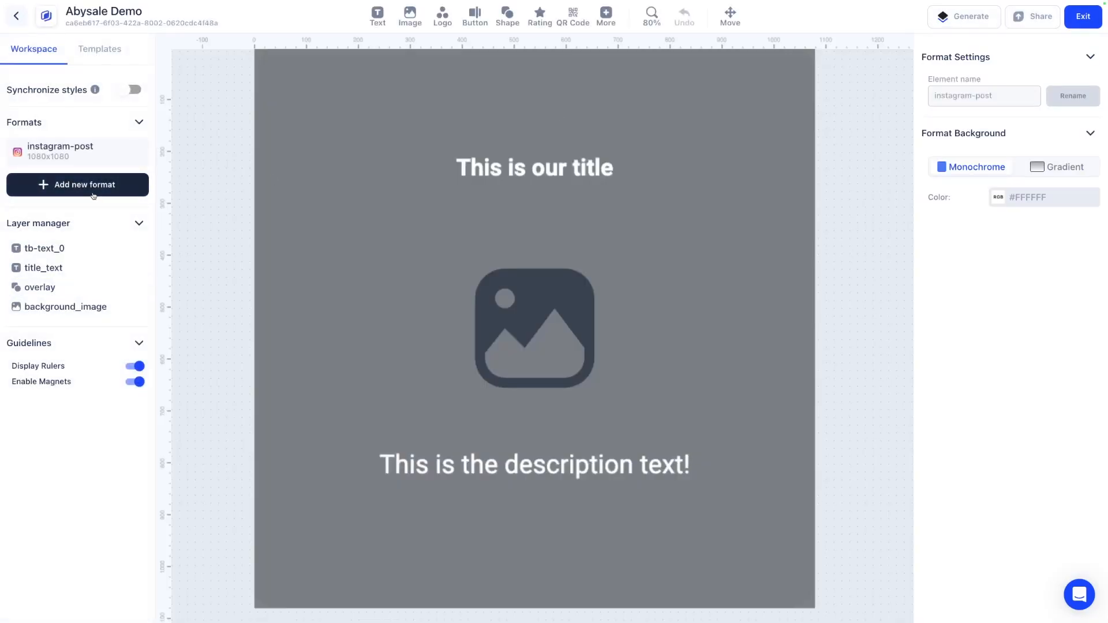
{"action": "left_click", "coordinate": [93, 193]}
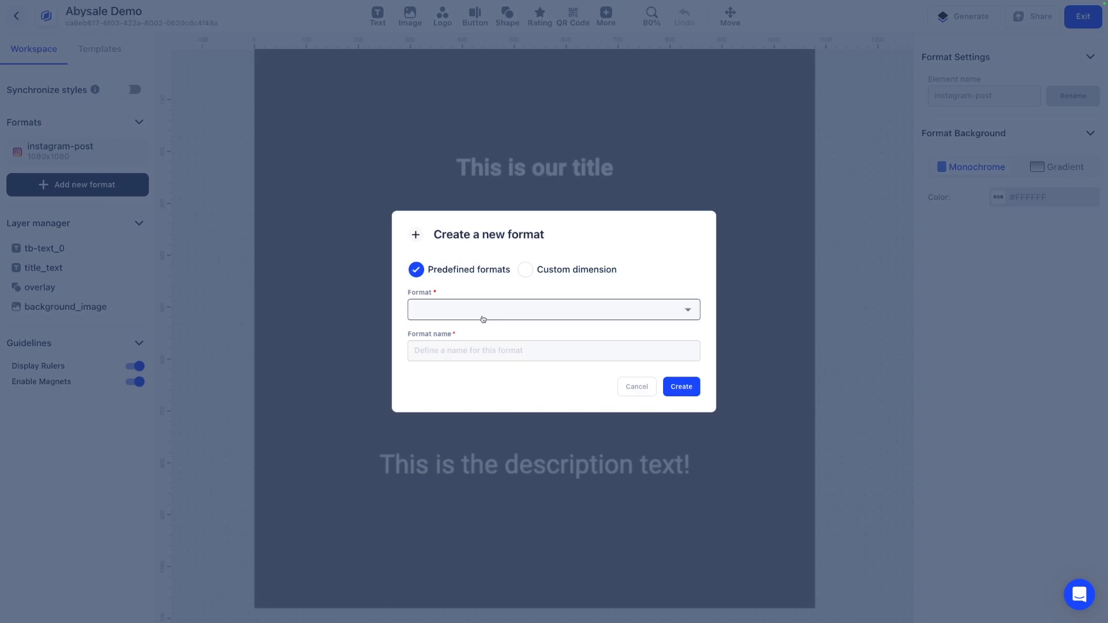
{"action": "left_click", "coordinate": [482, 317]}
{"action": "scroll", "coordinate": [481, 318], "scroll_direction": "down", "scroll_amount": 8}
{"action": "scroll", "coordinate": [481, 316], "scroll_direction": "down", "scroll_amount": 3}
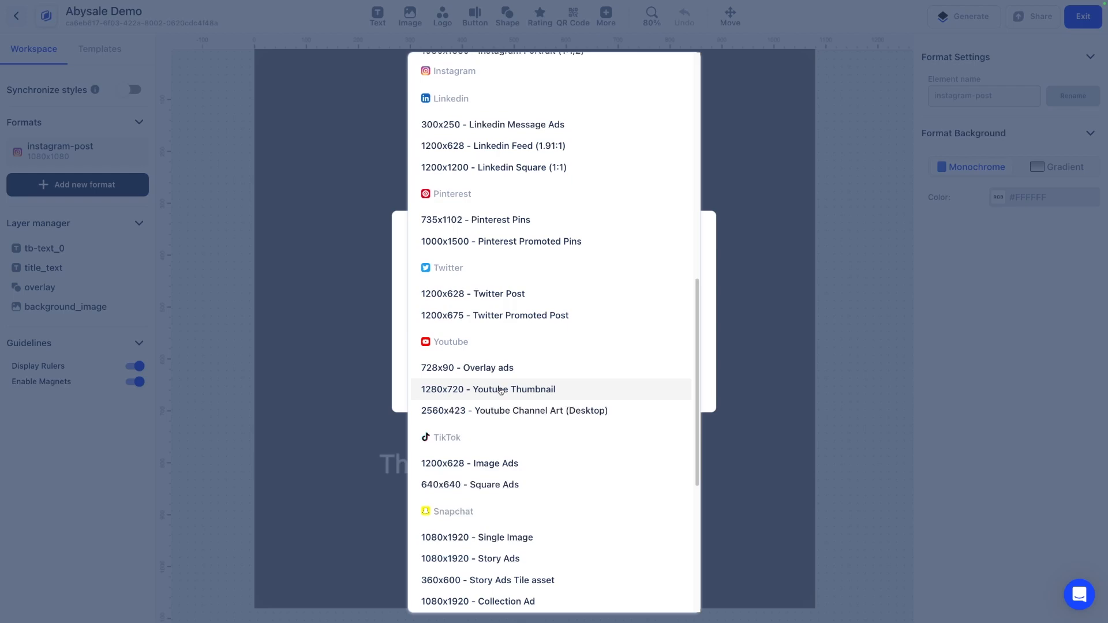
{"action": "left_click", "coordinate": [501, 390]}
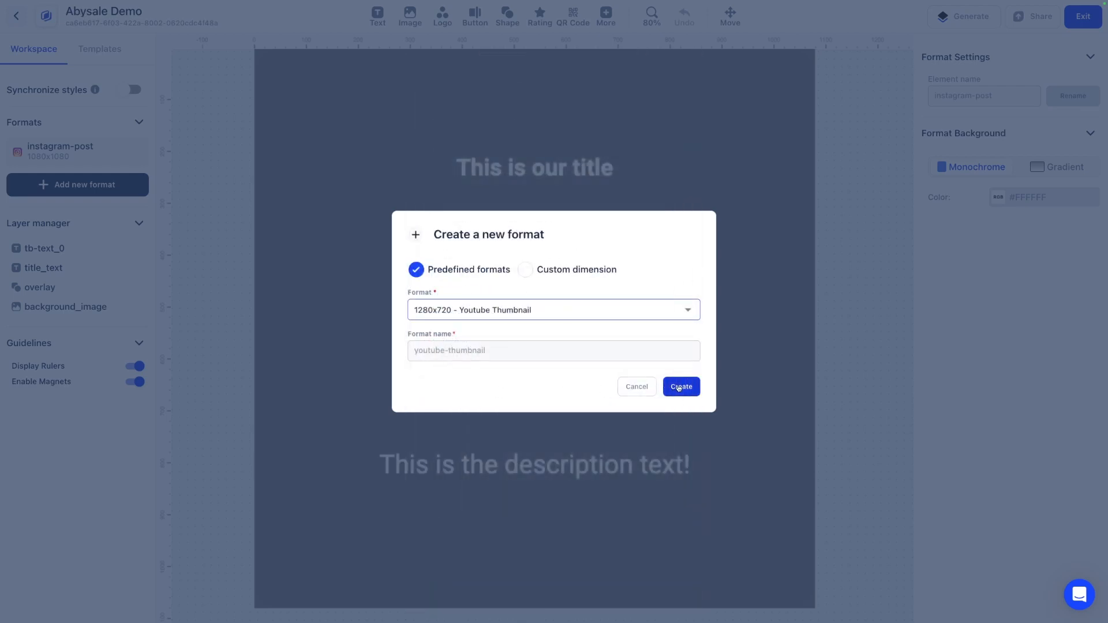
{"action": "left_click", "coordinate": [679, 387]}
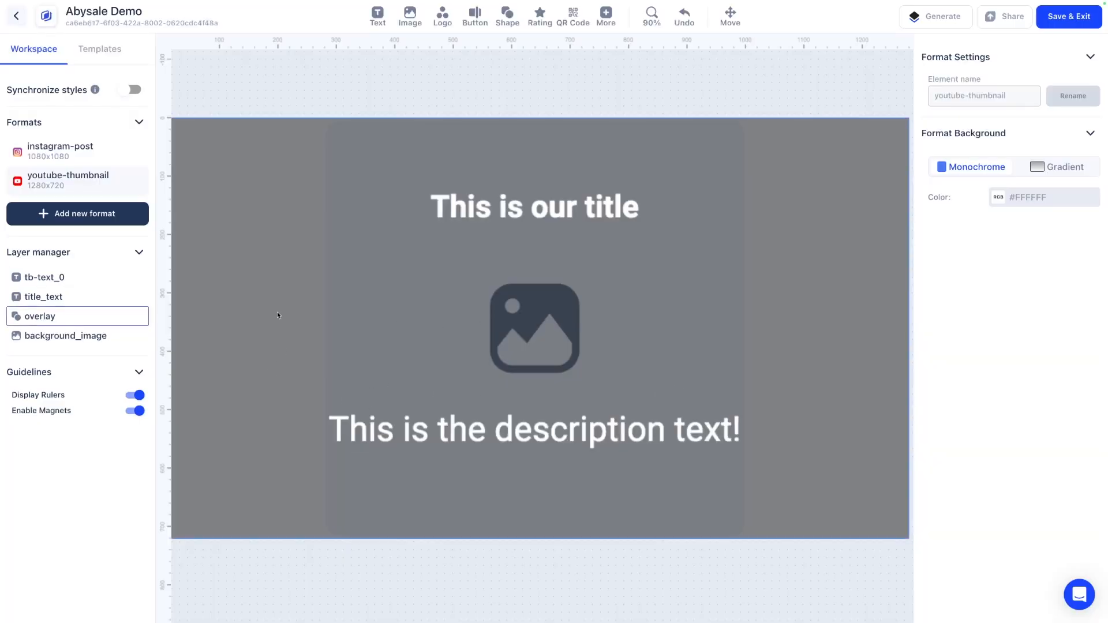
Set the background image's fitting to Cover in the youtube-thumbnail format.
{"action": "left_click", "coordinate": [244, 178]}
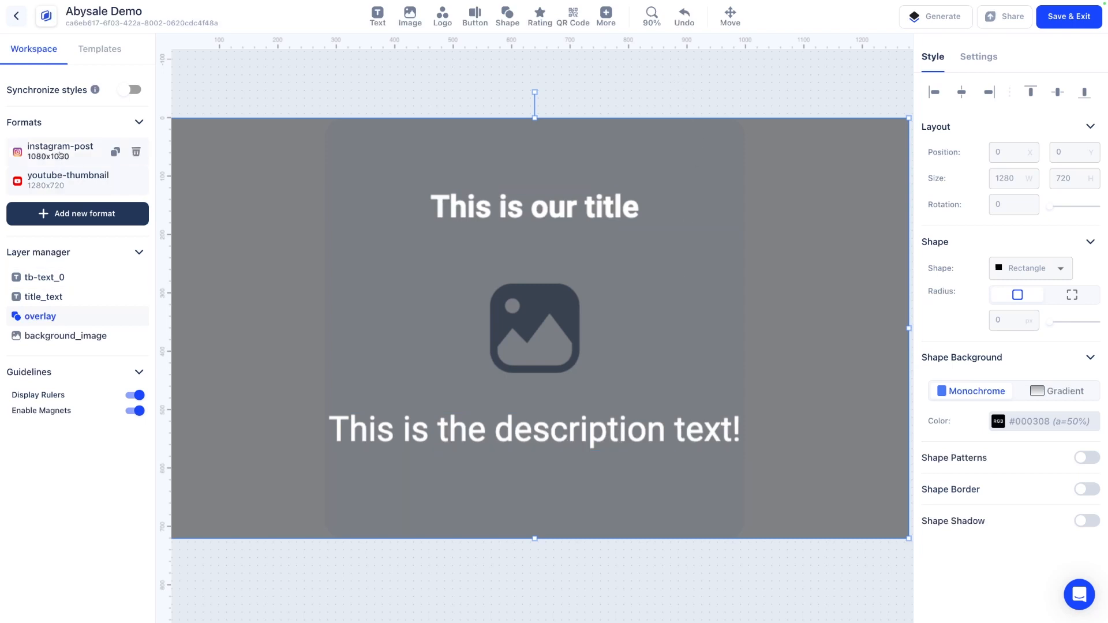
{"action": "left_click", "coordinate": [61, 153]}
{"action": "left_click", "coordinate": [64, 180]}
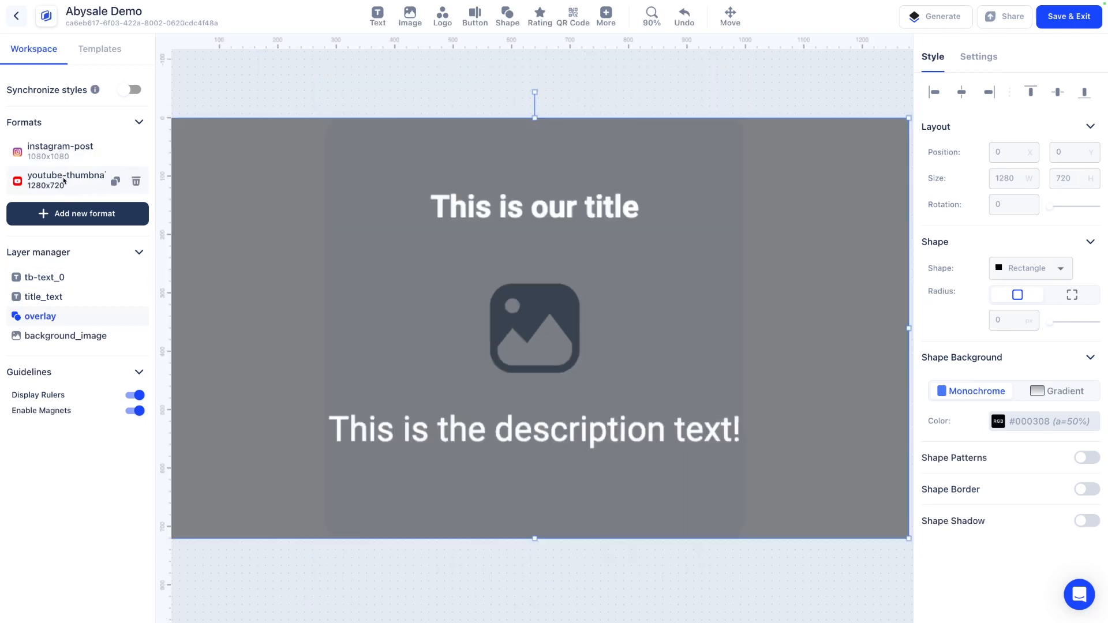
{"action": "left_click", "coordinate": [376, 276]}
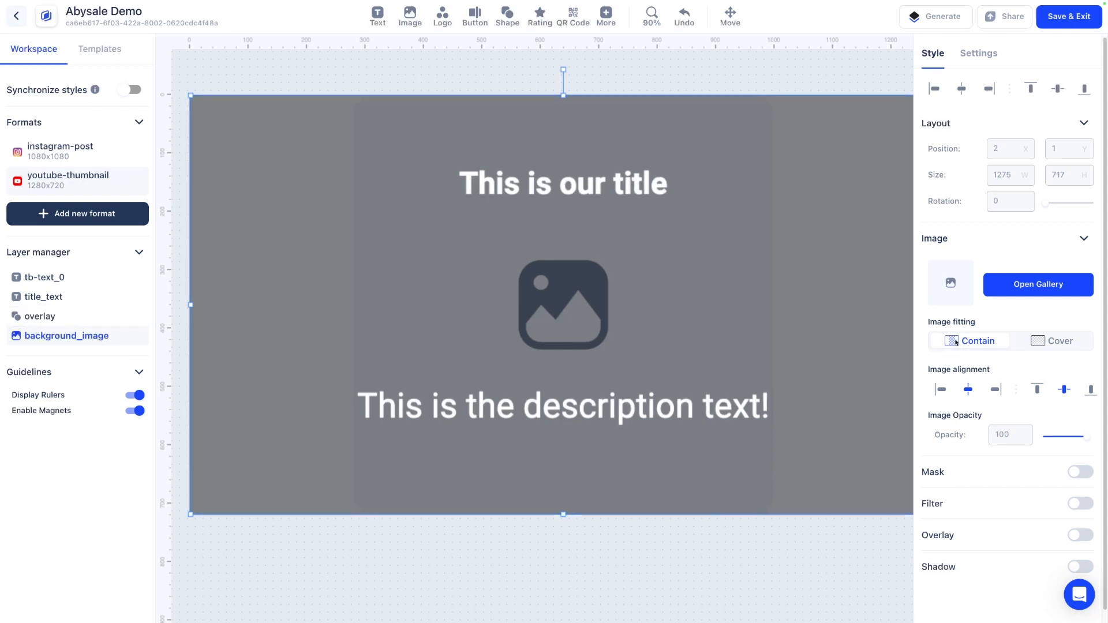
{"action": "left_click", "coordinate": [1054, 341]}
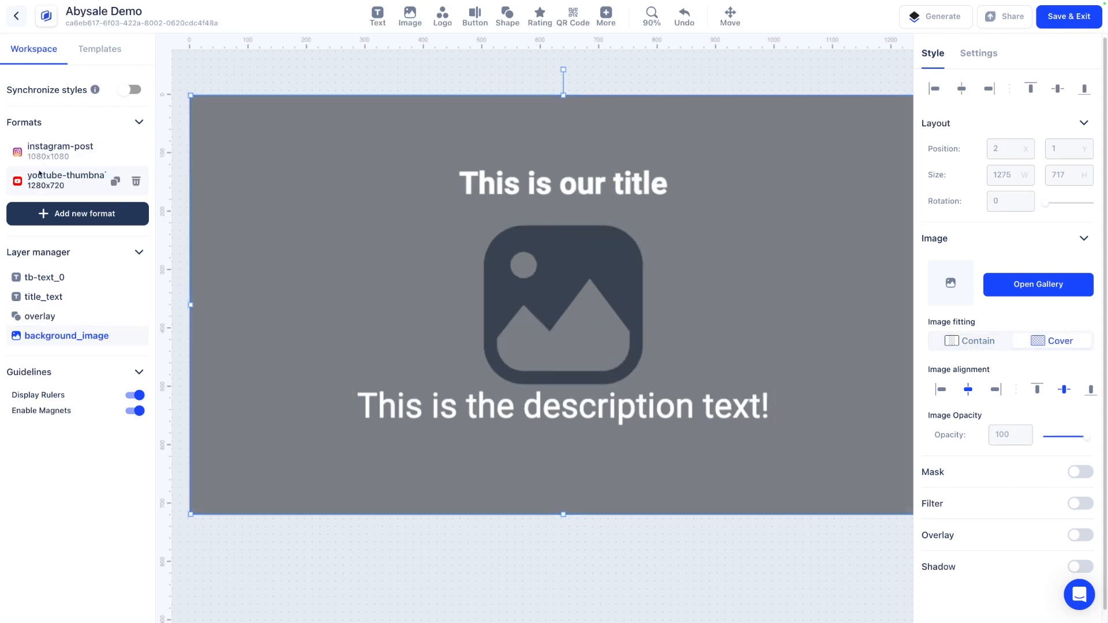
Compare the background image in the instagram-post and youtube-thumbnail formats, and save the template without creating a copy.
{"action": "left_click", "coordinate": [41, 153]}
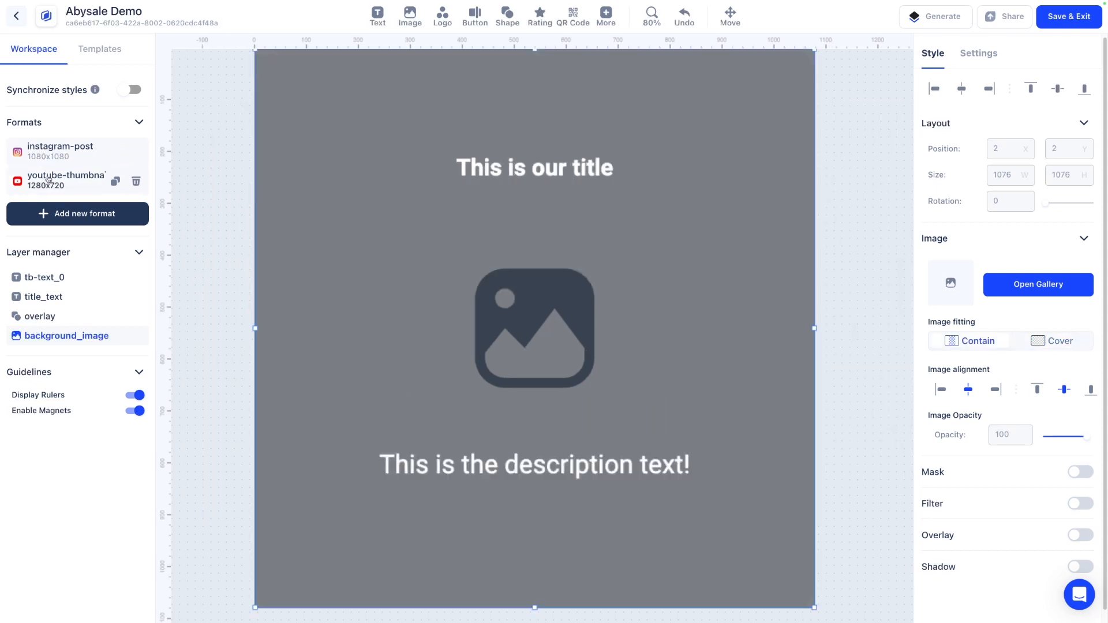
{"action": "left_click", "coordinate": [48, 180]}
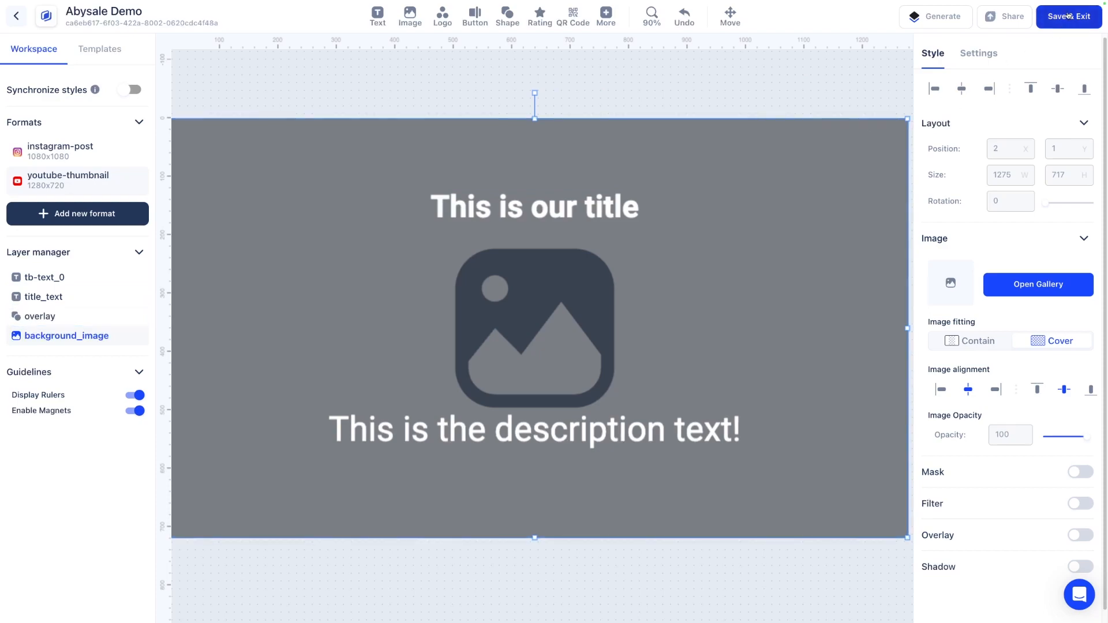
{"action": "left_click", "coordinate": [1069, 16]}
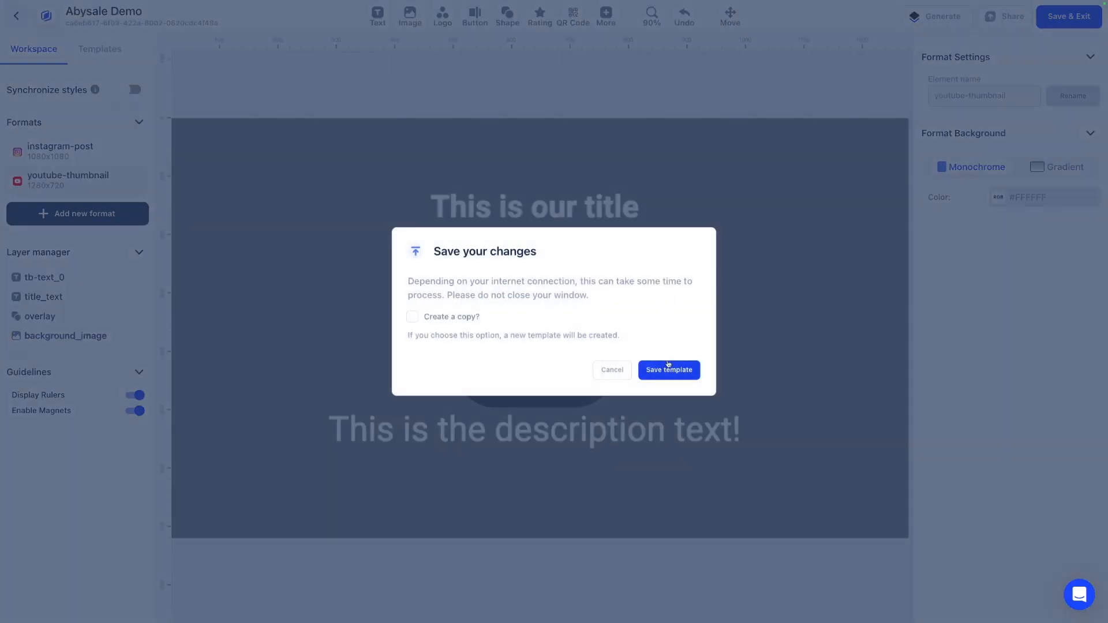
{"action": "left_click", "coordinate": [669, 366]}
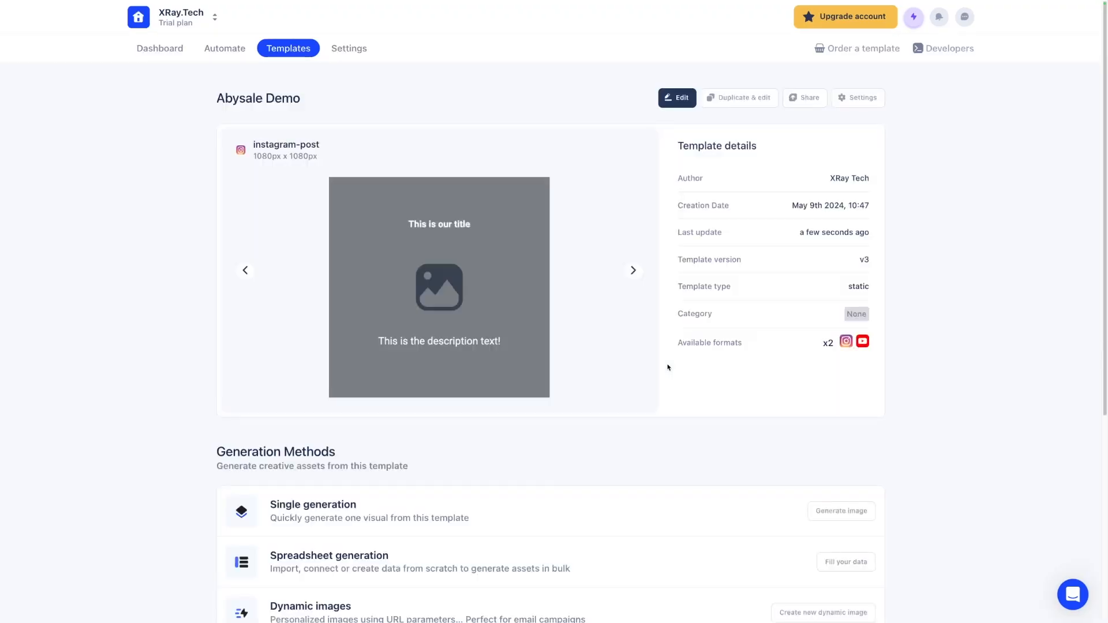
Preview the saved template's youtube-thumbnail format and switch to the Abyssale table in the Airtable base.
{"action": "left_click", "coordinate": [634, 271]}
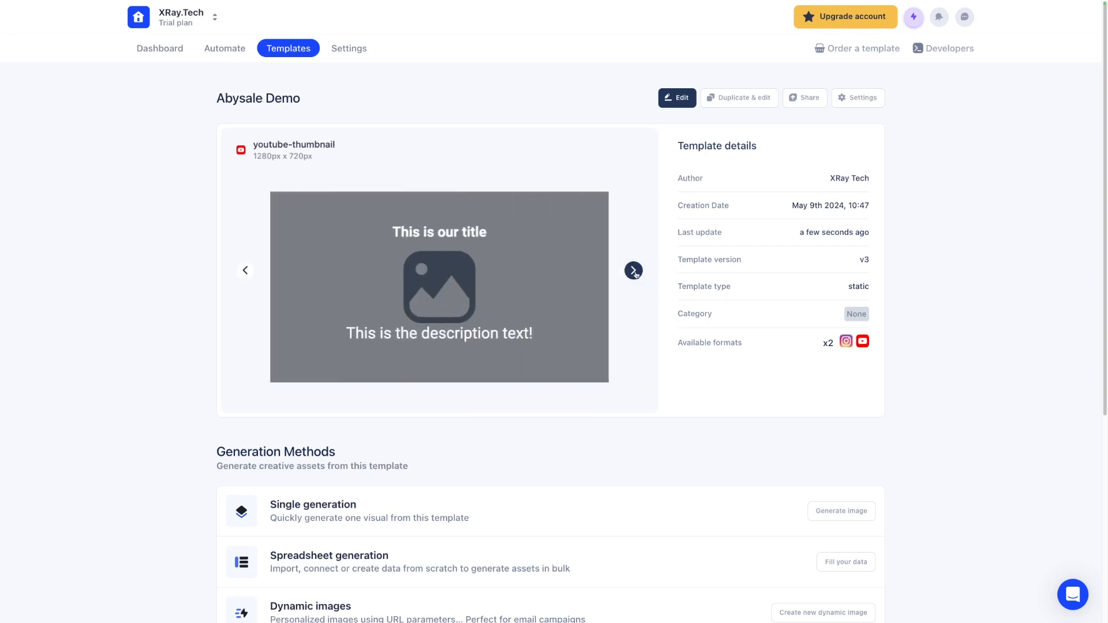
{"action": "key", "text": "ctrl+Right"}
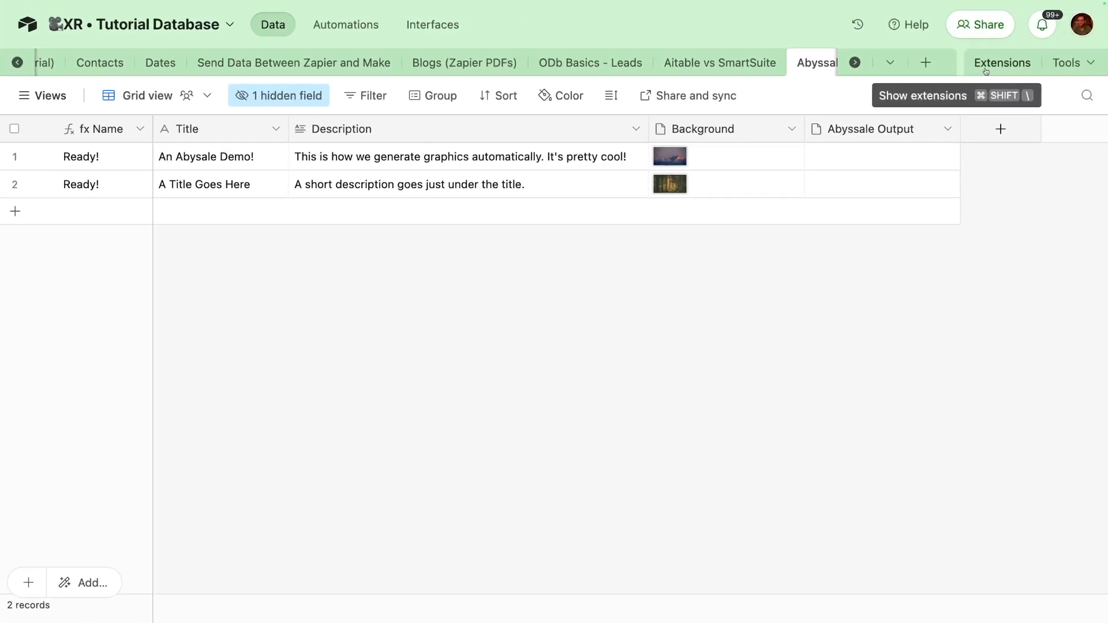
Find the Abyssale extension in the Airtable marketplace, add it to the base and start its setup.
{"action": "left_click", "coordinate": [986, 68]}
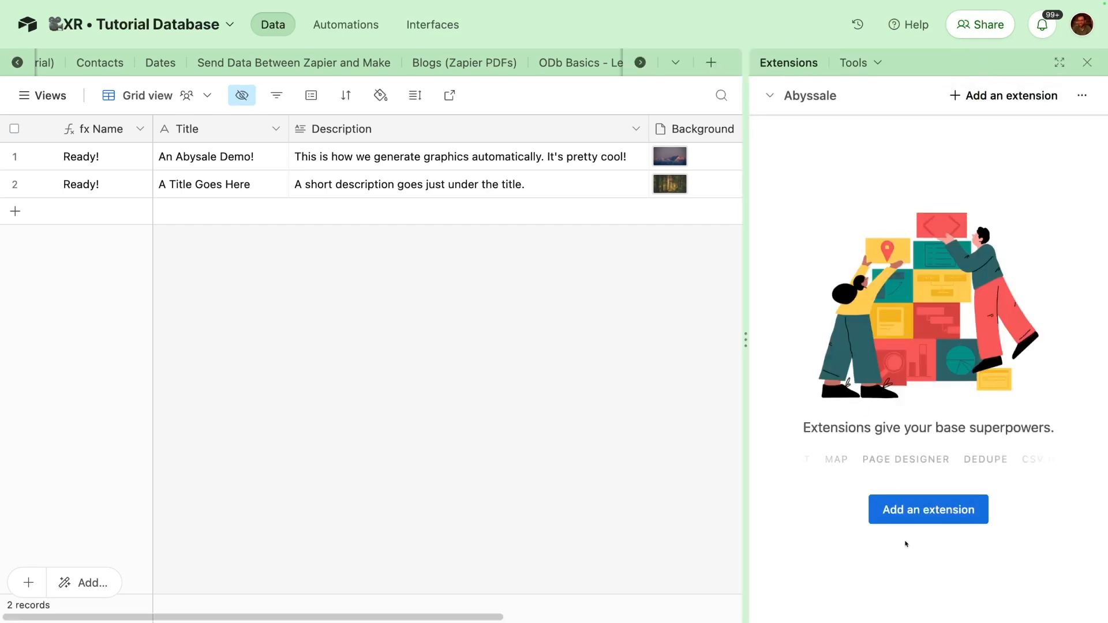
{"action": "left_click", "coordinate": [920, 521]}
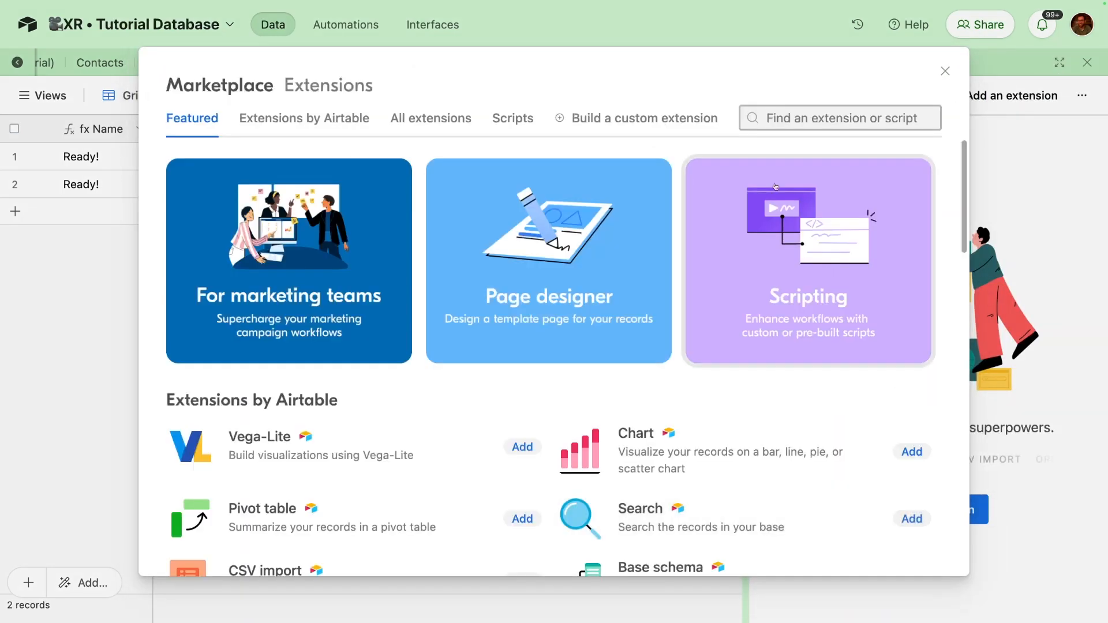
{"action": "type", "text": "aby"}
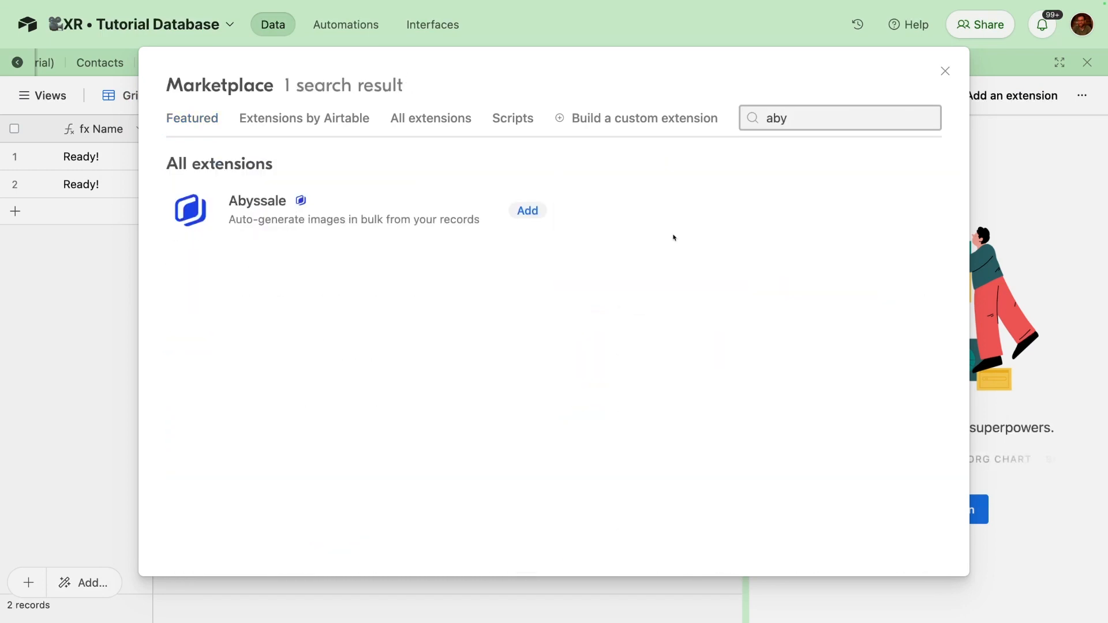
{"action": "left_click", "coordinate": [541, 208]}
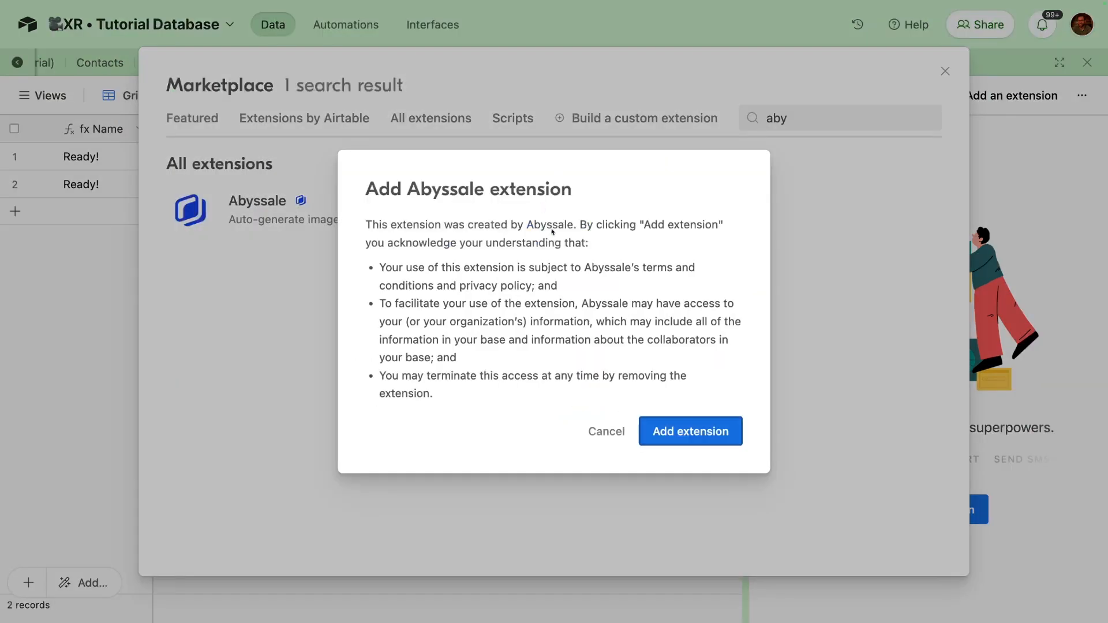
{"action": "left_click", "coordinate": [691, 433]}
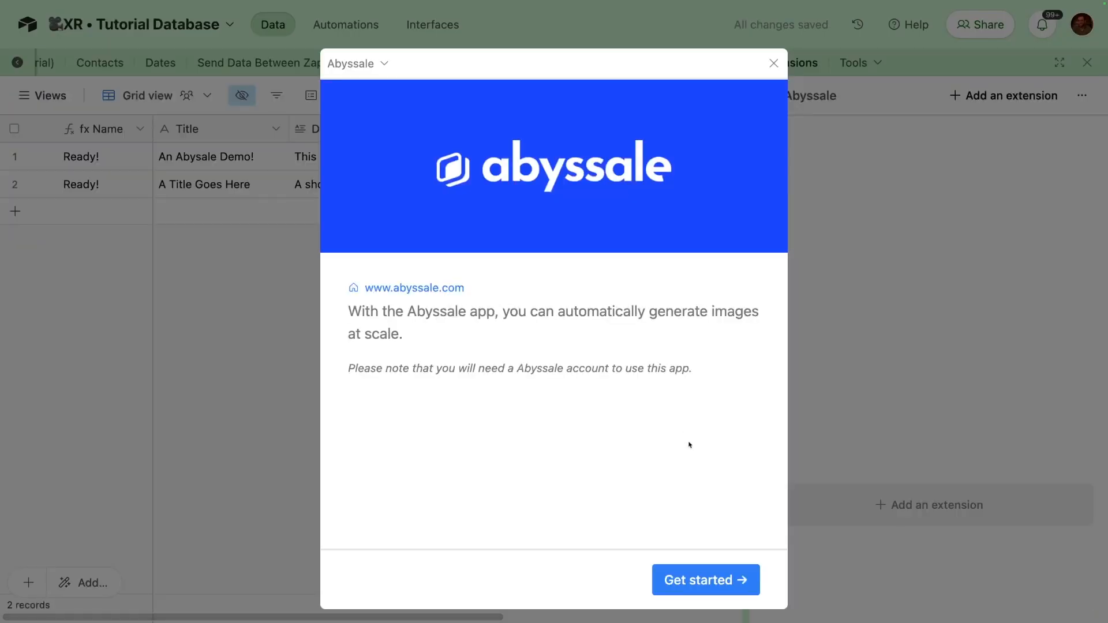
{"action": "left_click", "coordinate": [740, 582]}
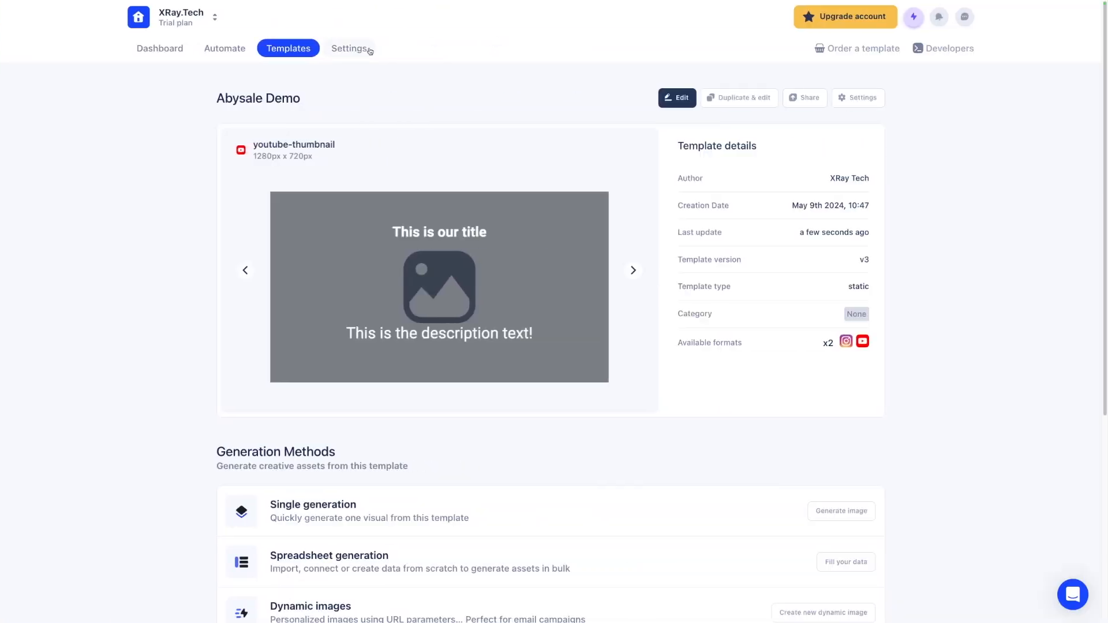
Switch to Abyssale, request an API key in the organization settings, copy it and decline the browser's screen lock offer.
{"action": "left_click", "coordinate": [368, 48]}
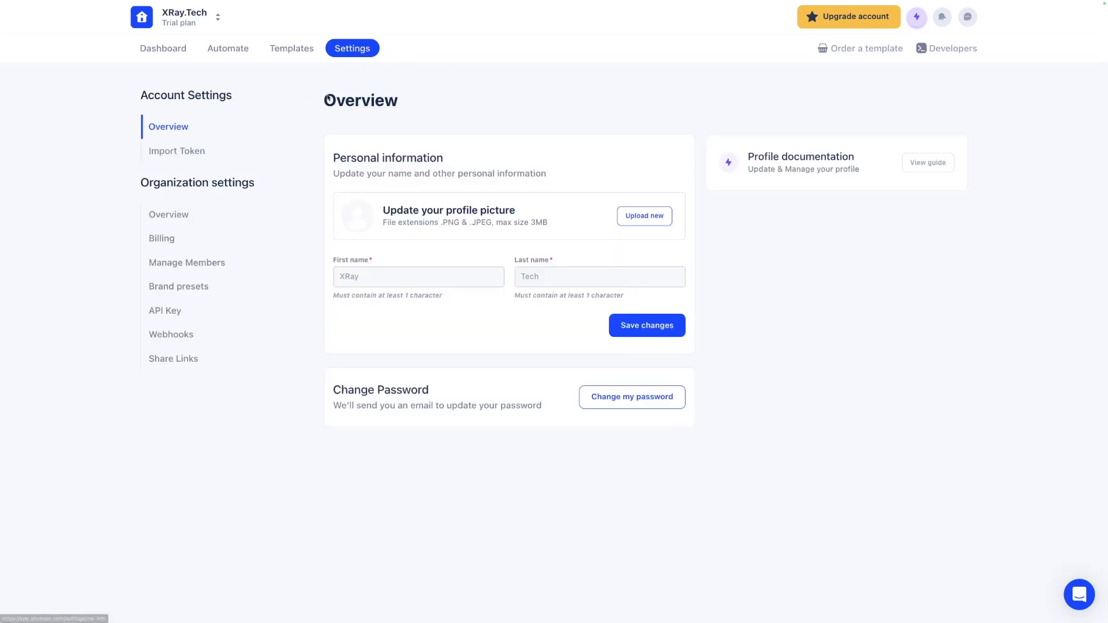
{"action": "left_click", "coordinate": [176, 310]}
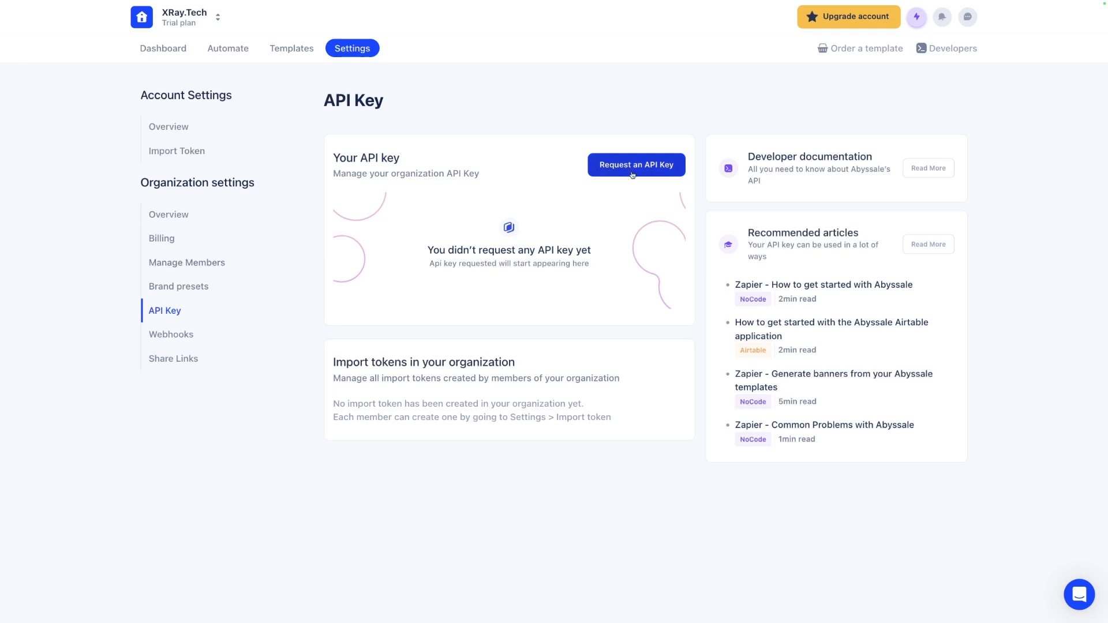
{"action": "left_click", "coordinate": [633, 167]}
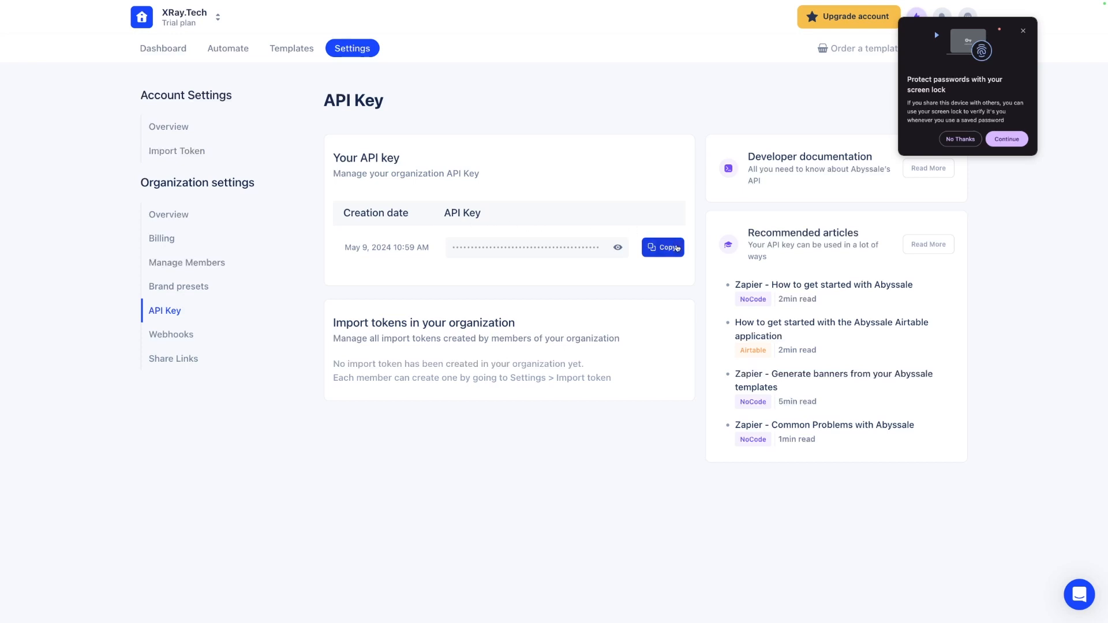
{"action": "left_click", "coordinate": [676, 244]}
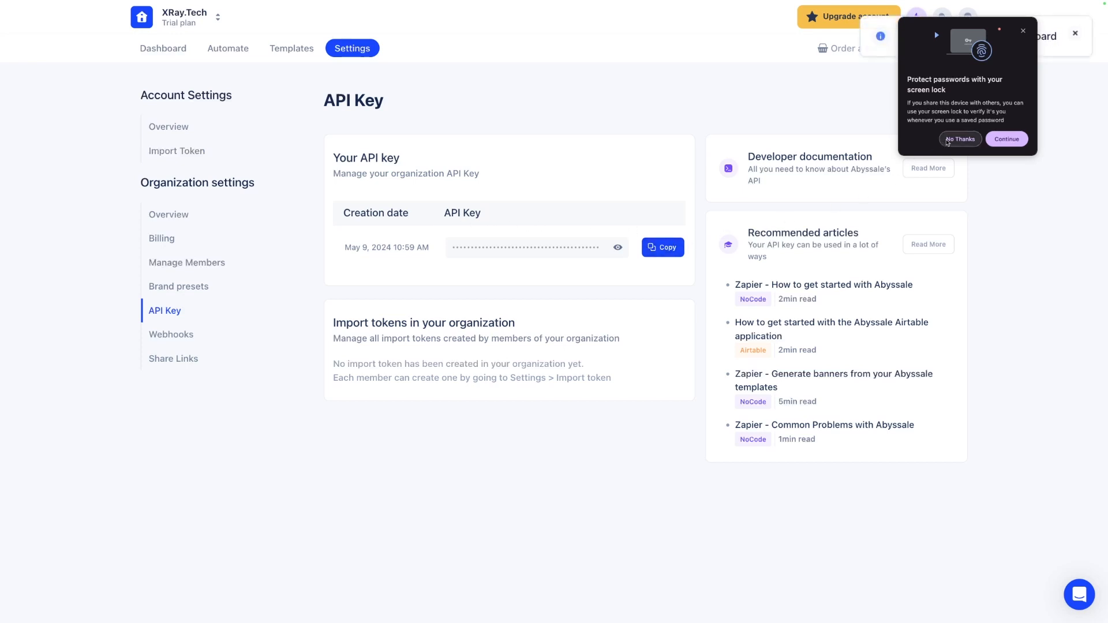
{"action": "left_click", "coordinate": [947, 142]}
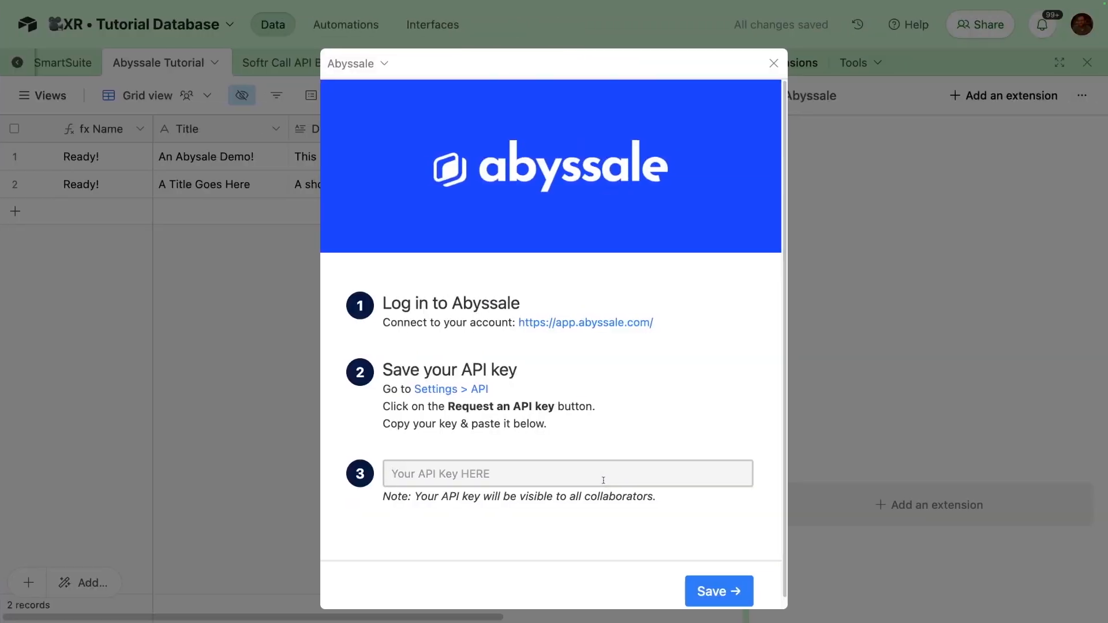
Paste the Abyssale API key into the extension's setup in Airtable and save it.
{"action": "left_click", "coordinate": [603, 480]}
{"action": "key", "text": "super+v"}
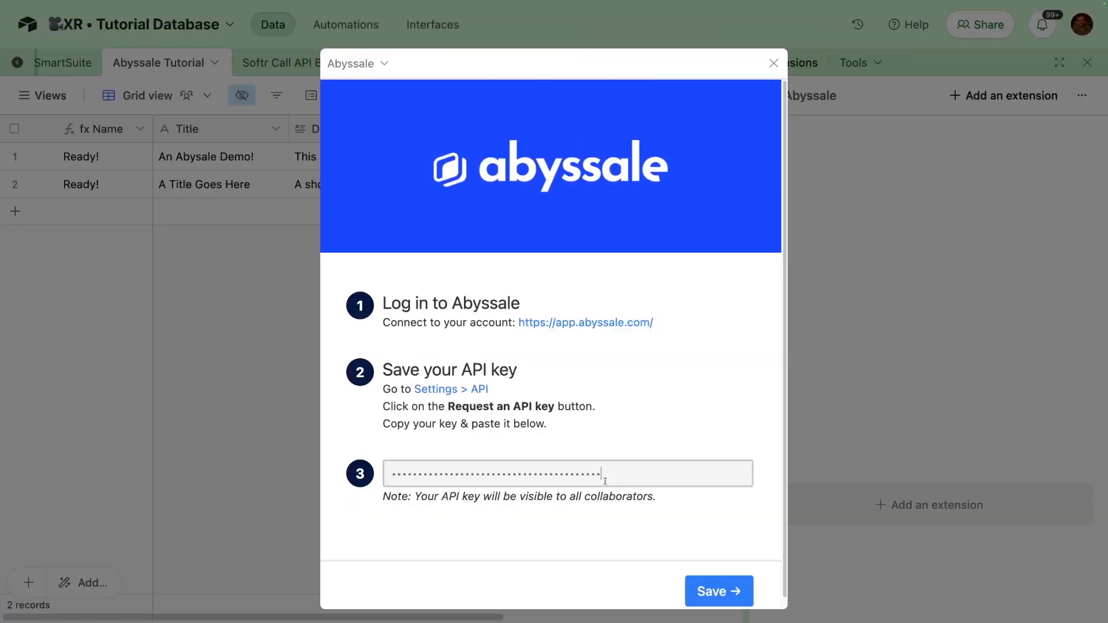
{"action": "left_click", "coordinate": [736, 592]}
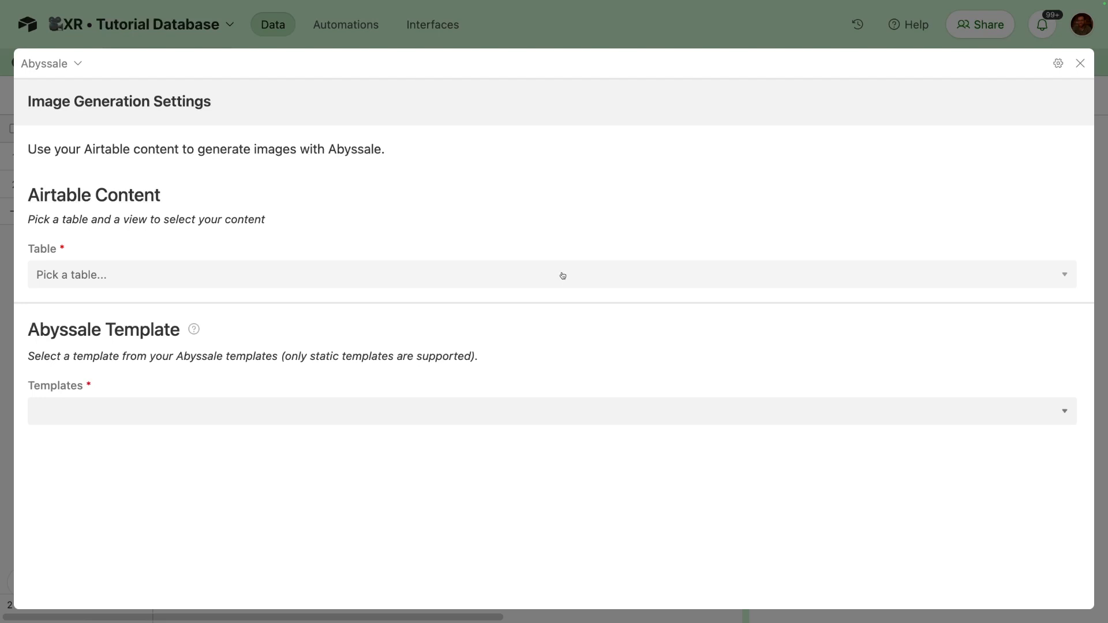
Set the image generation source to the Abyssale Tutorial table with Grid view, and select the Abysale Demo template.
{"action": "left_click", "coordinate": [563, 276]}
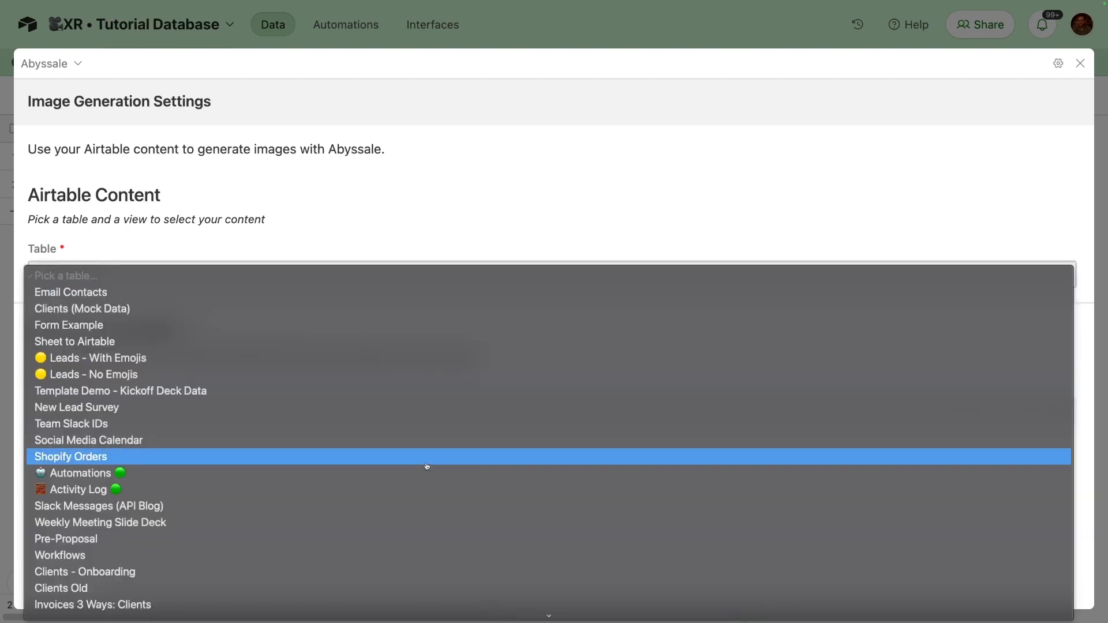
{"action": "scroll", "coordinate": [427, 463], "scroll_direction": "down", "scroll_amount": 10}
{"action": "left_click", "coordinate": [361, 545]}
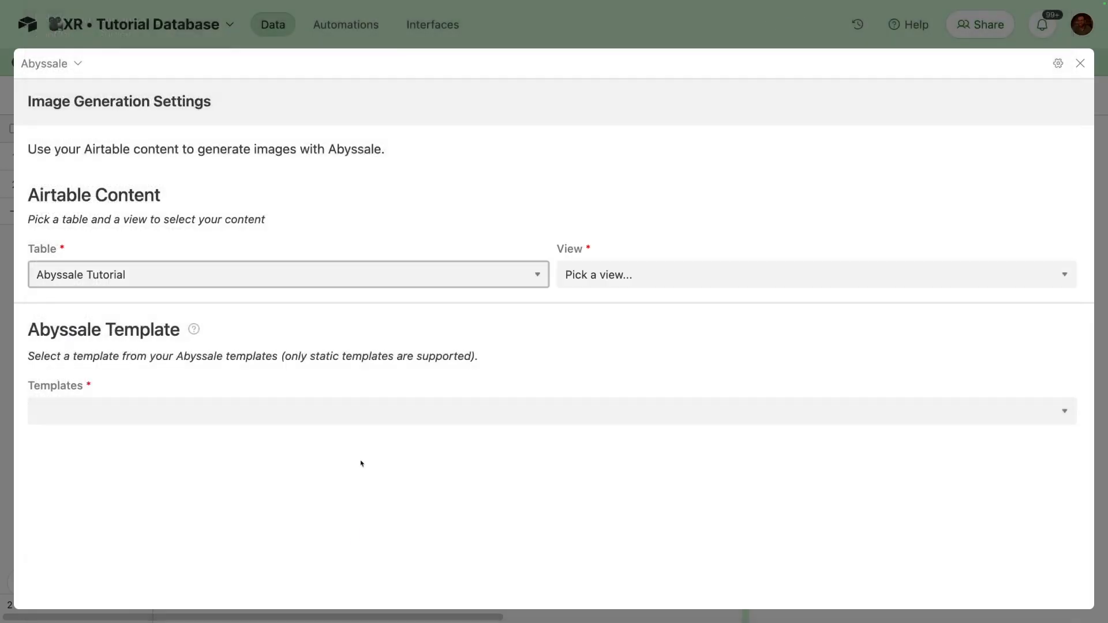
{"action": "left_click", "coordinate": [598, 272]}
{"action": "left_click", "coordinate": [598, 293]}
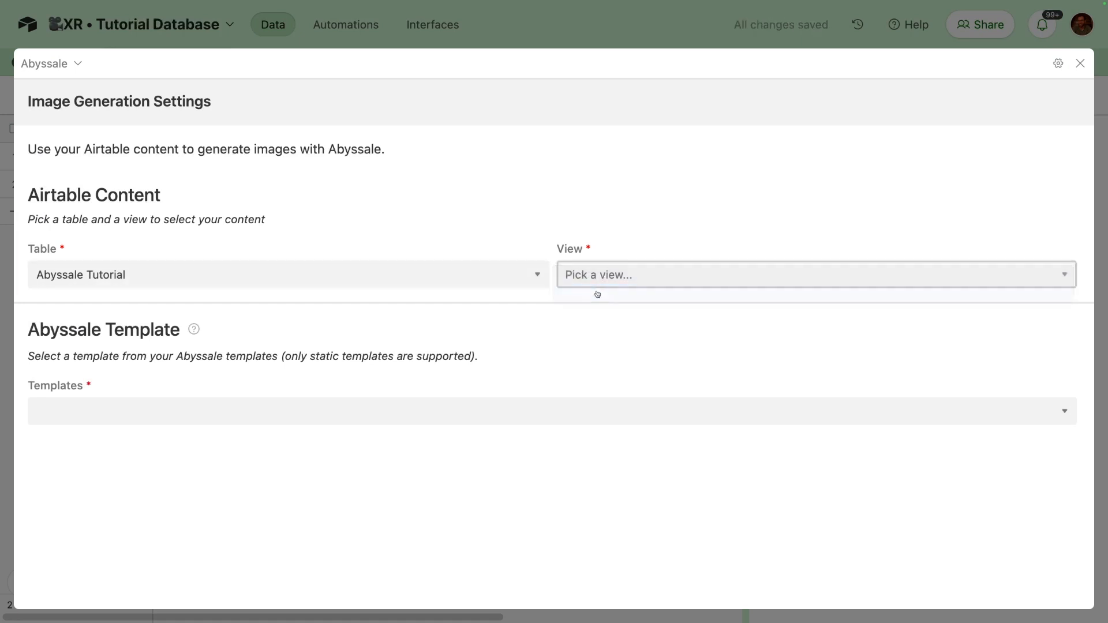
{"action": "left_click", "coordinate": [469, 413]}
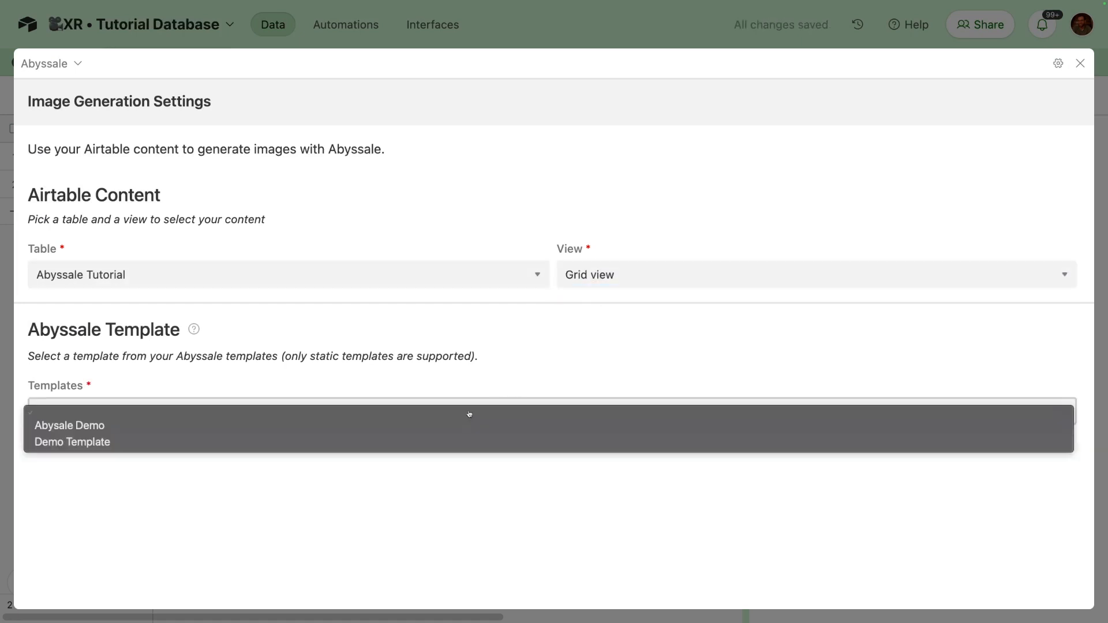
{"action": "left_click", "coordinate": [379, 427]}
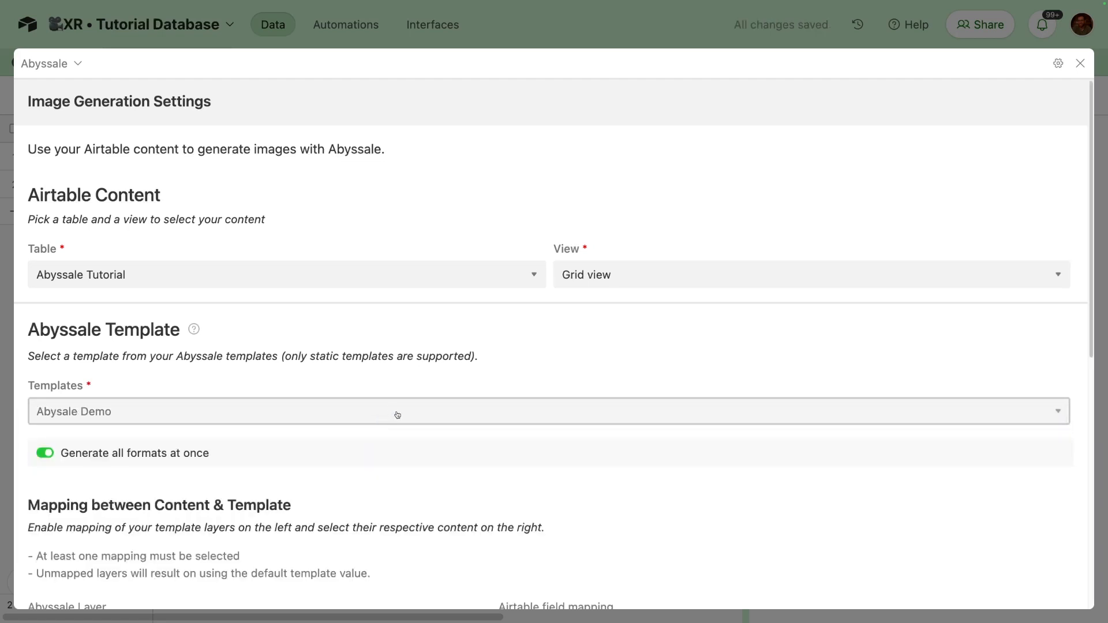
Enable field mapping for the background_image, title_text and tb-text_0 layers.
{"action": "scroll", "coordinate": [413, 398], "scroll_direction": "down", "scroll_amount": 2}
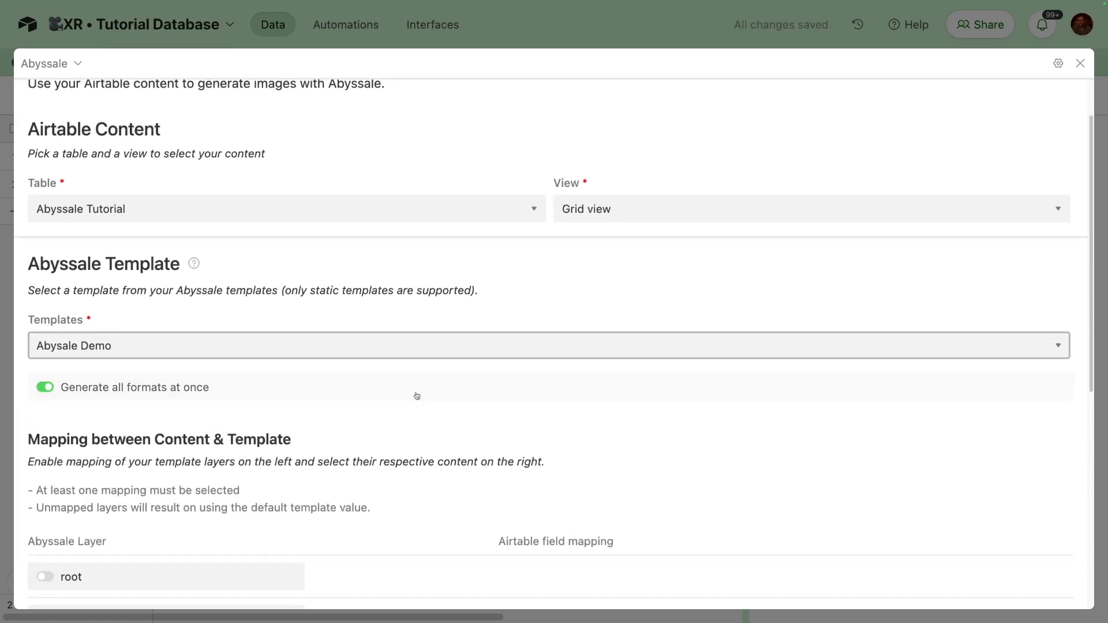
{"action": "scroll", "coordinate": [415, 396], "scroll_direction": "down", "scroll_amount": 5}
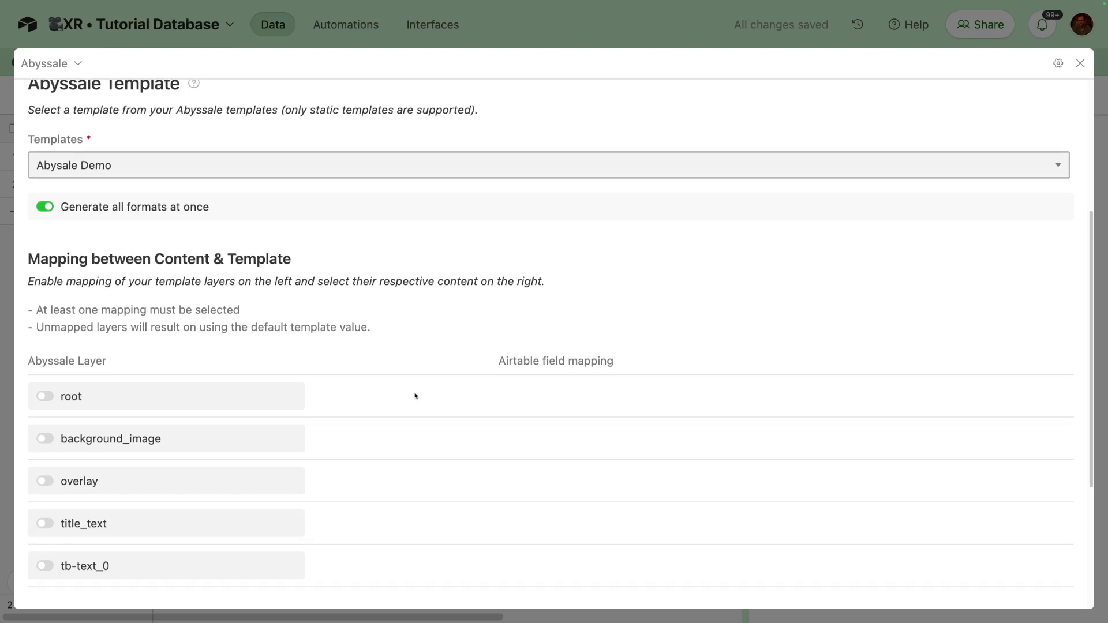
{"action": "scroll", "coordinate": [416, 397], "scroll_direction": "down", "scroll_amount": 1}
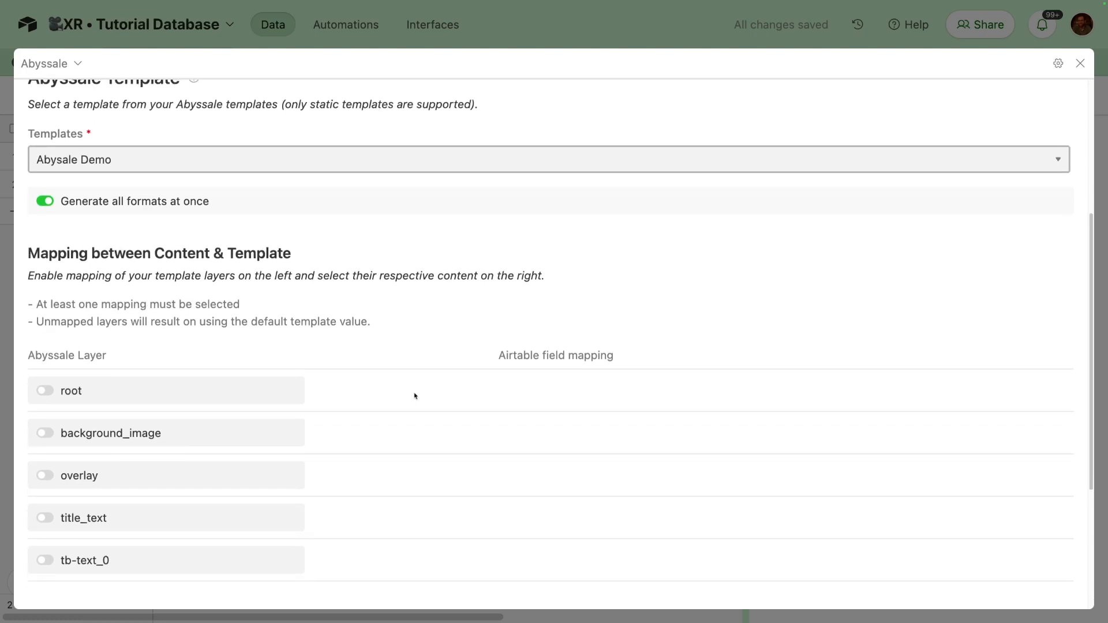
{"action": "scroll", "coordinate": [415, 396], "scroll_direction": "down", "scroll_amount": 2}
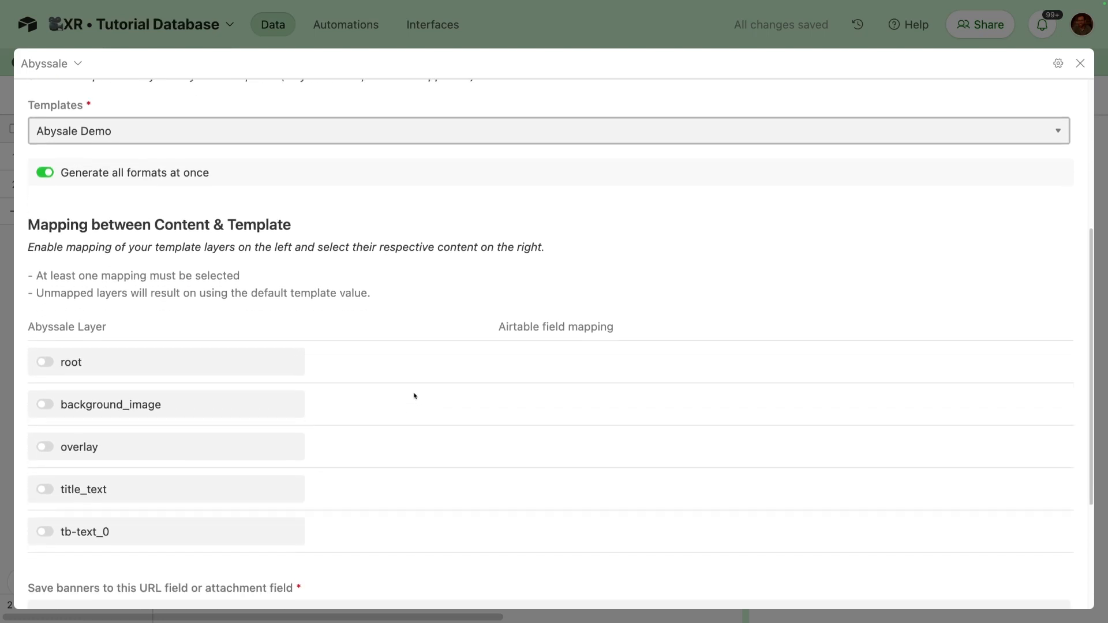
{"action": "left_click", "coordinate": [172, 399]}
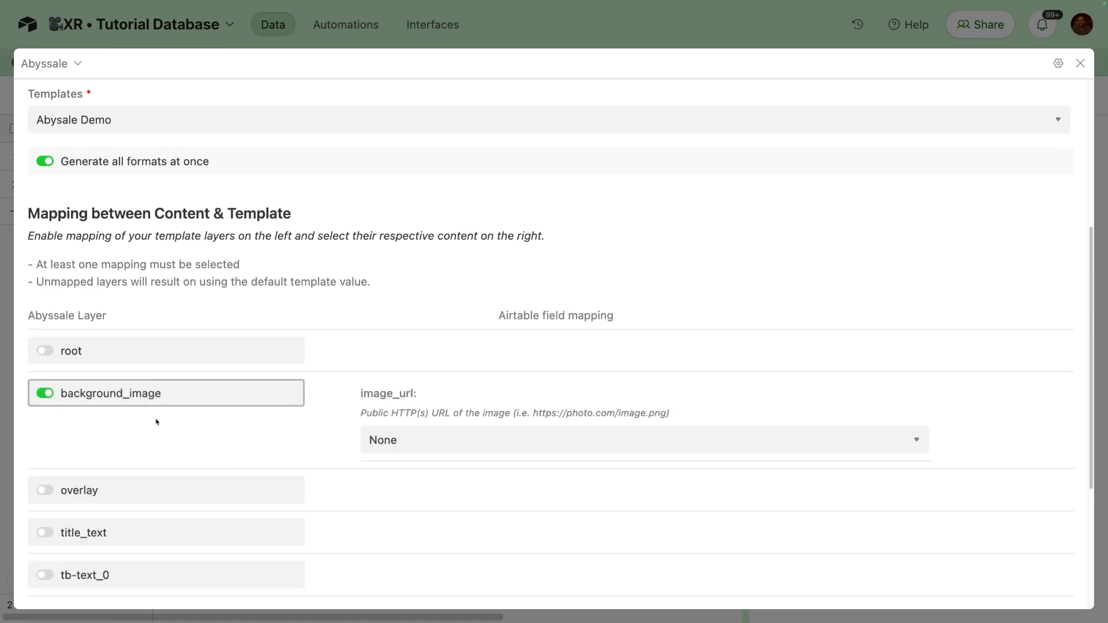
{"action": "left_click", "coordinate": [131, 545]}
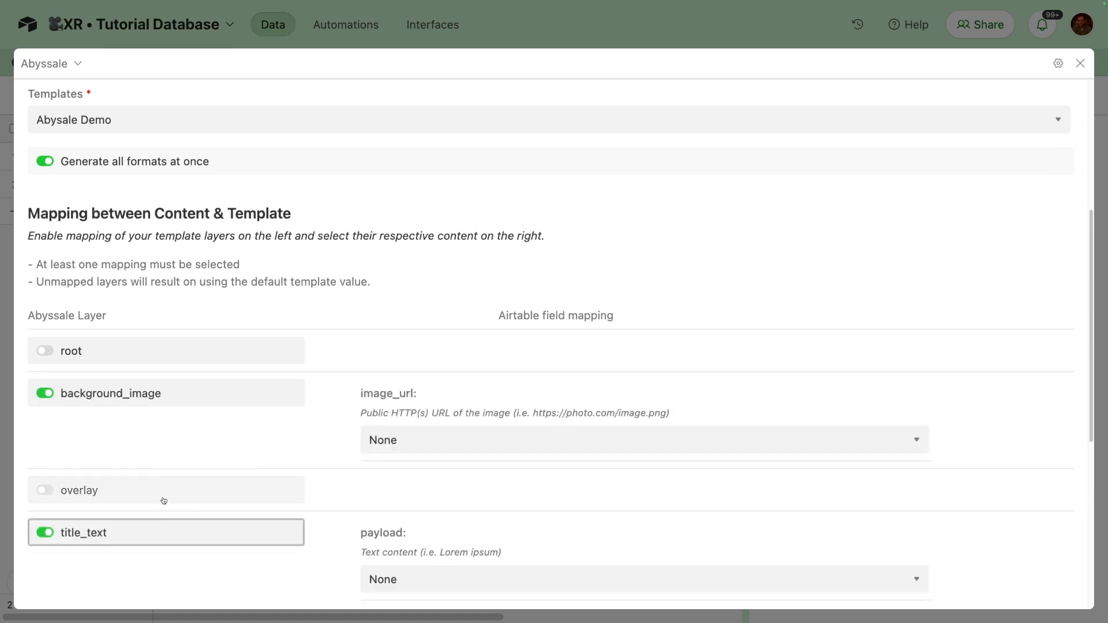
{"action": "scroll", "coordinate": [164, 499], "scroll_direction": "down", "scroll_amount": 4}
{"action": "left_click", "coordinate": [146, 520]}
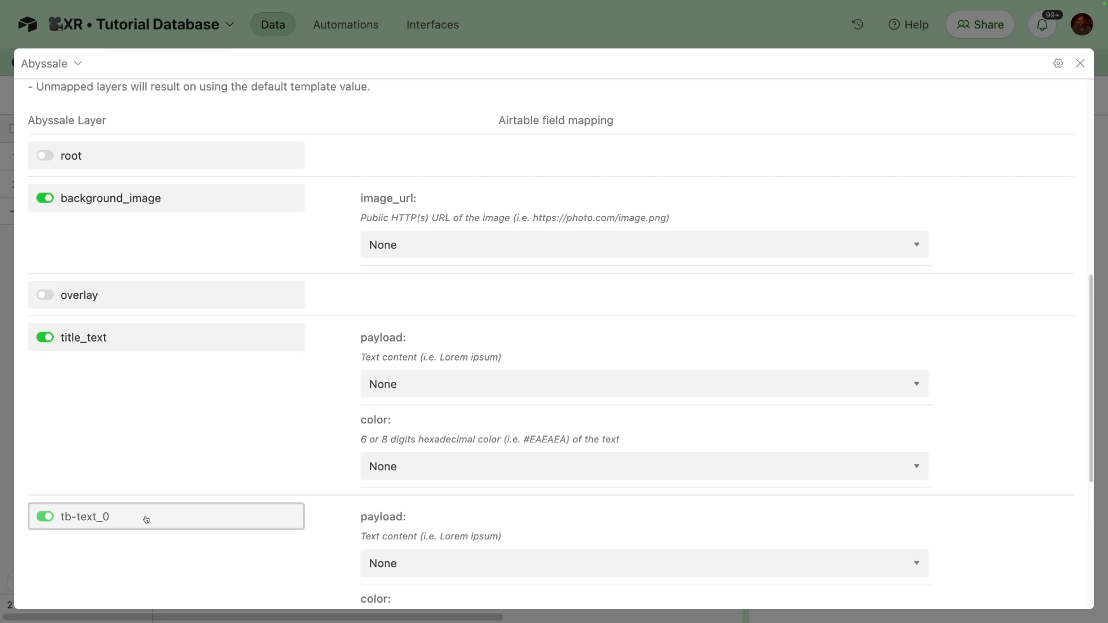
Map the background_image layer's image_url to the Background field, with the root layer unmapped.
{"action": "scroll", "coordinate": [196, 503], "scroll_direction": "down", "scroll_amount": 3}
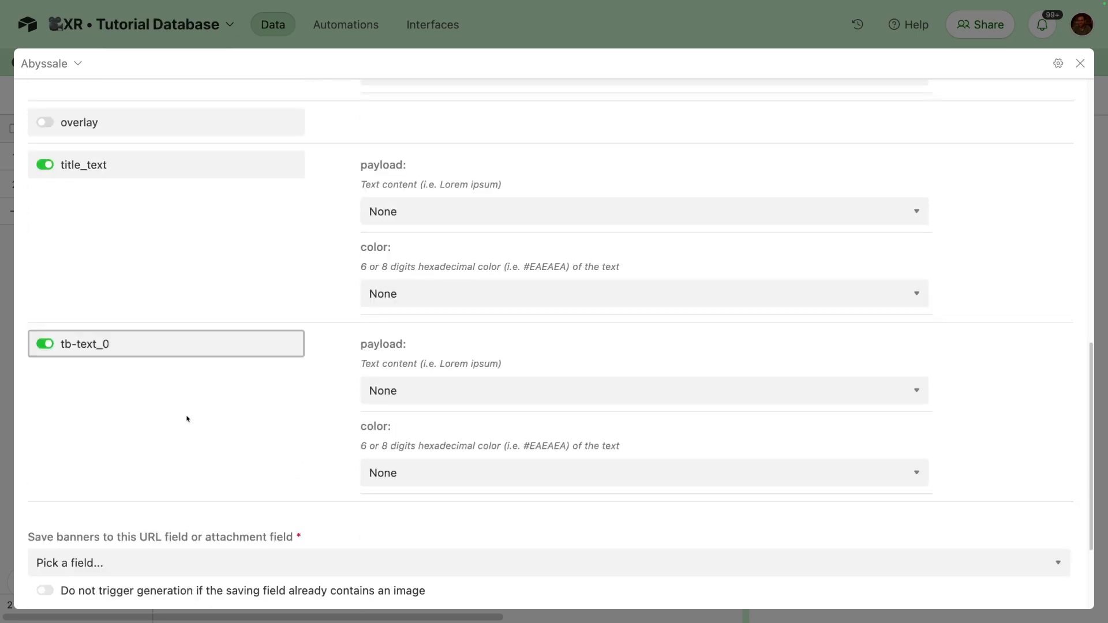
{"action": "scroll", "coordinate": [197, 422], "scroll_direction": "up", "scroll_amount": 2}
{"action": "scroll", "coordinate": [417, 334], "scroll_direction": "up", "scroll_amount": 2}
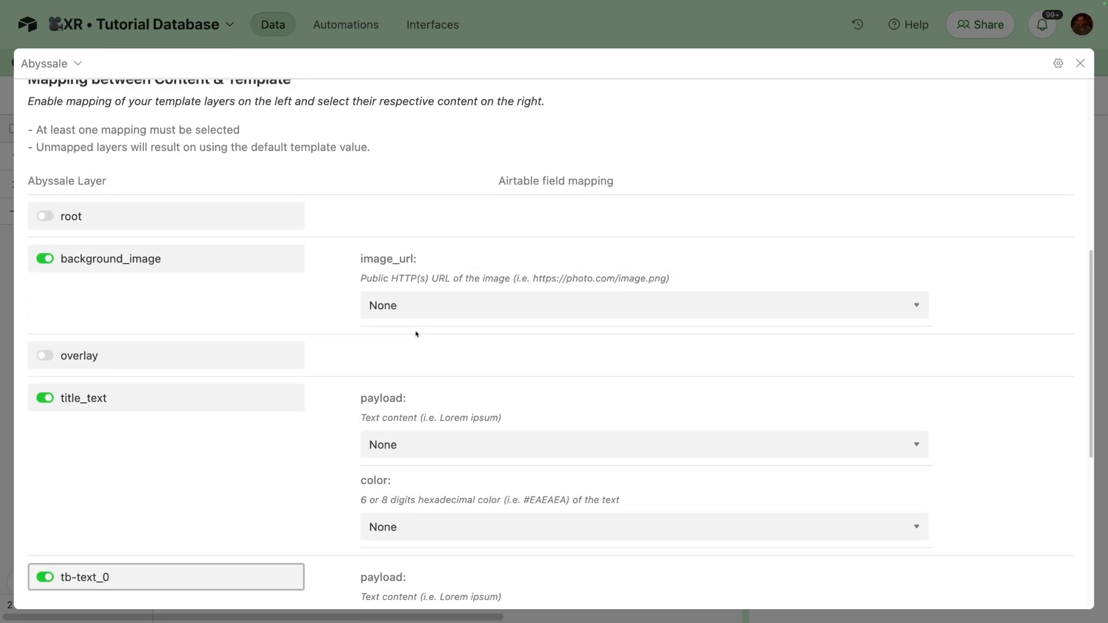
{"action": "left_click", "coordinate": [223, 217]}
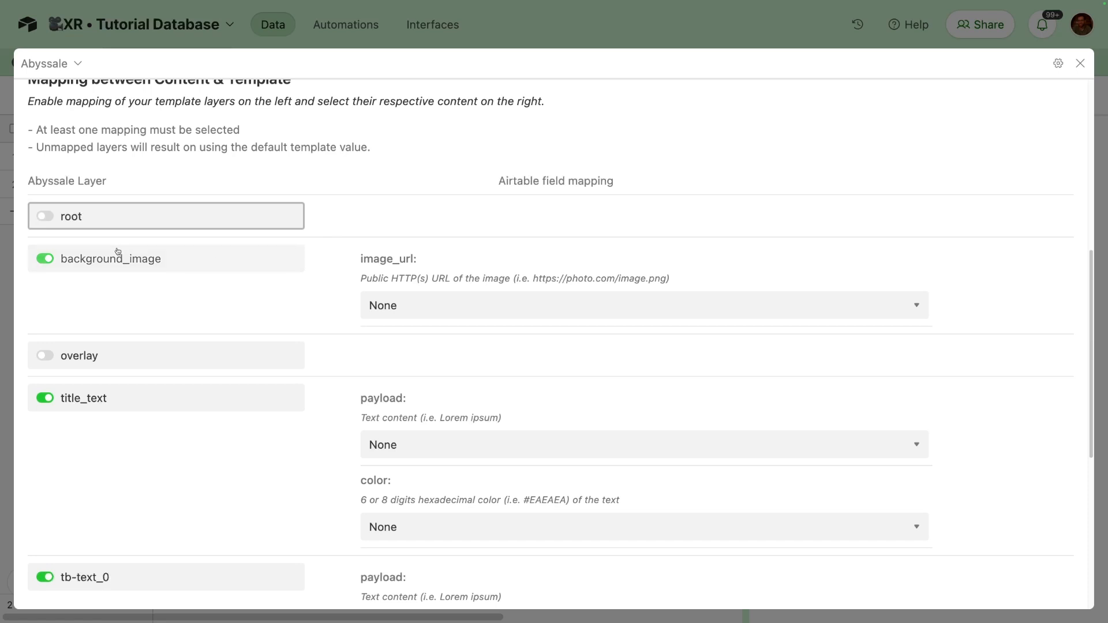
{"action": "left_click", "coordinate": [408, 303]}
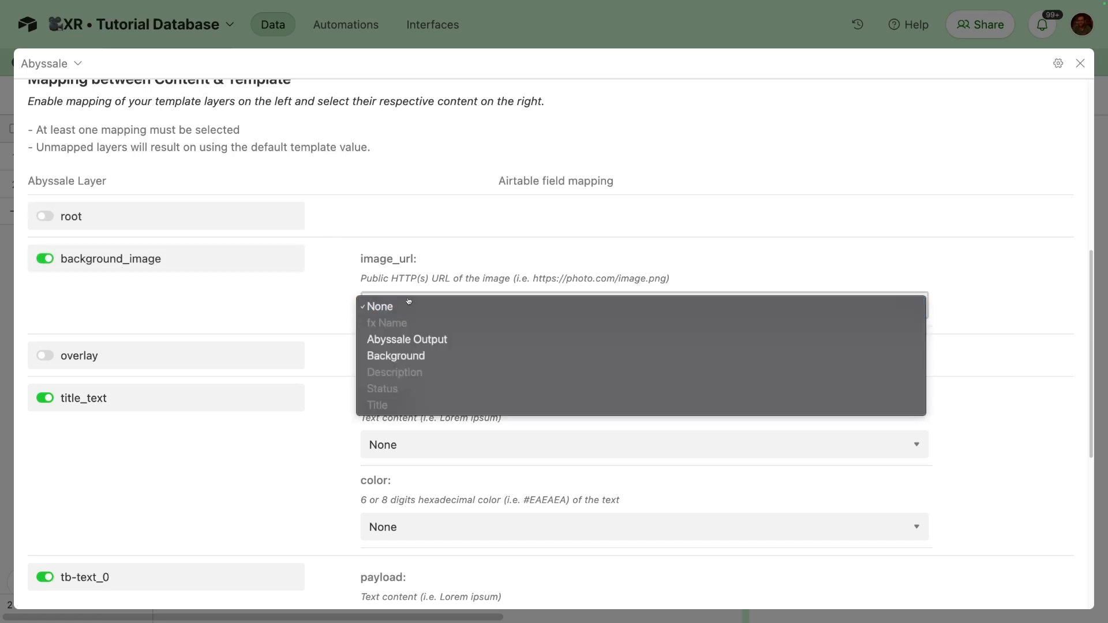
{"action": "left_click", "coordinate": [415, 357]}
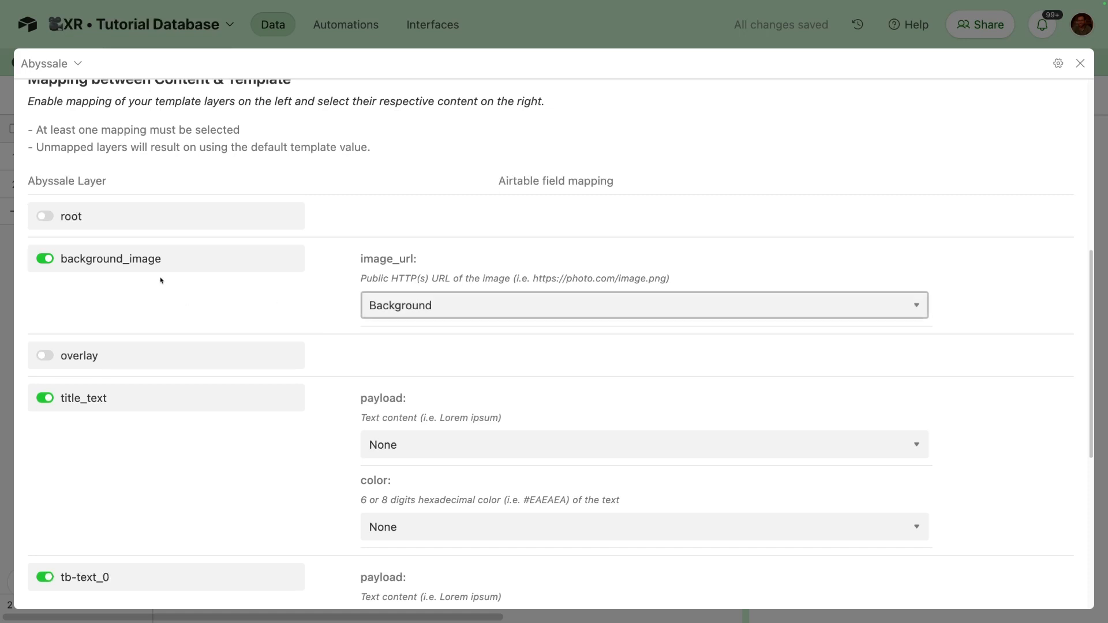
{"action": "scroll", "coordinate": [261, 311], "scroll_direction": "down", "scroll_amount": 1}
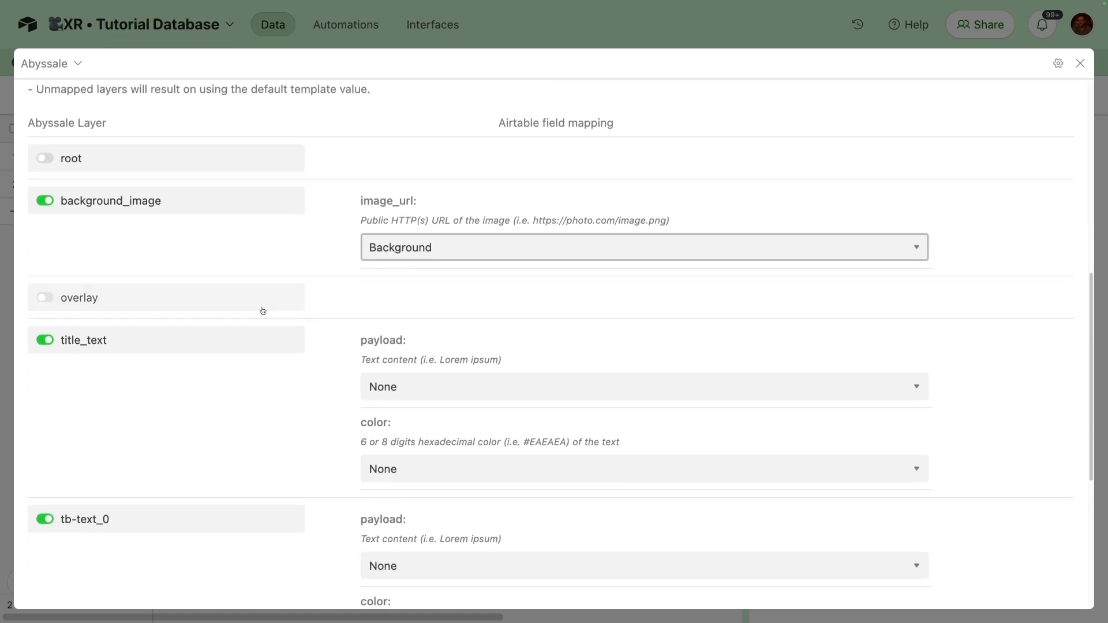
{"action": "left_click", "coordinate": [260, 304]}
{"action": "left_click", "coordinate": [448, 346]}
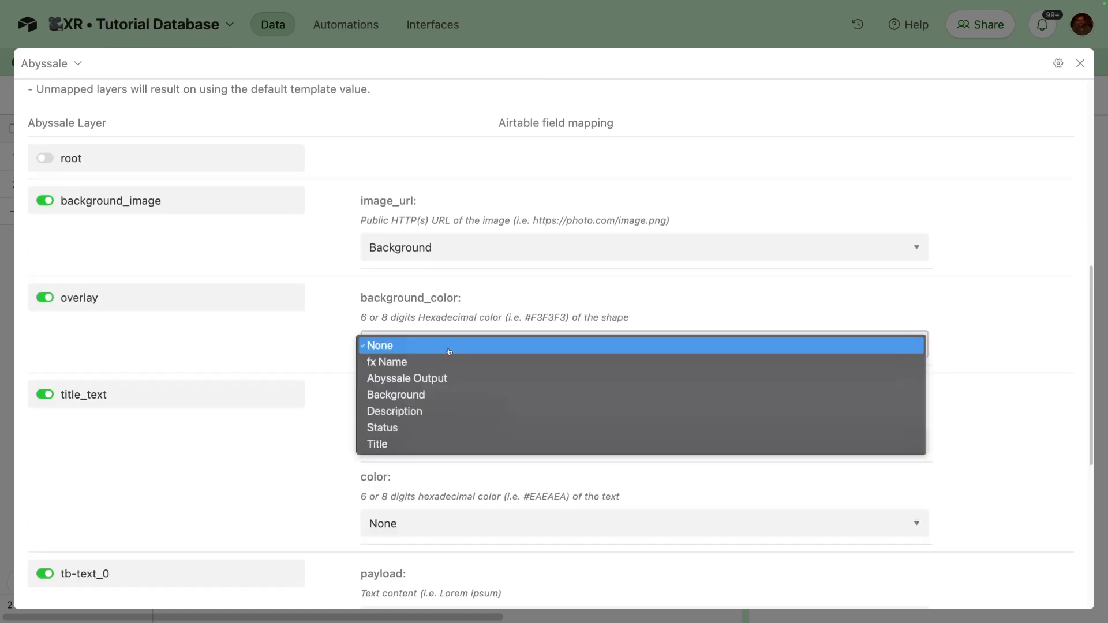
{"action": "left_click", "coordinate": [459, 310]}
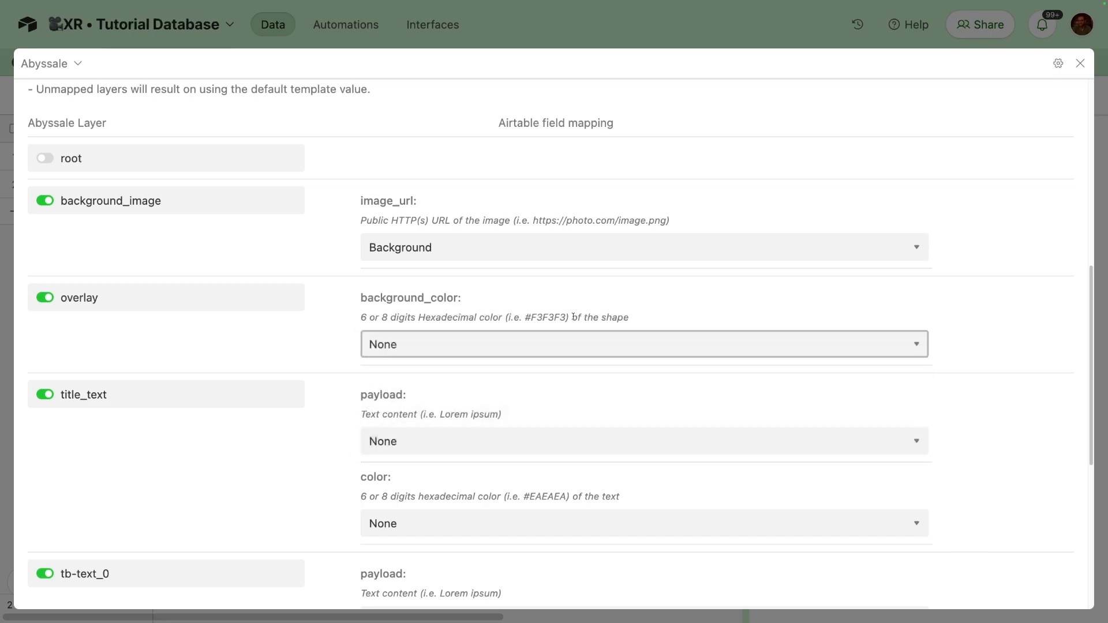
{"action": "left_click", "coordinate": [182, 307]}
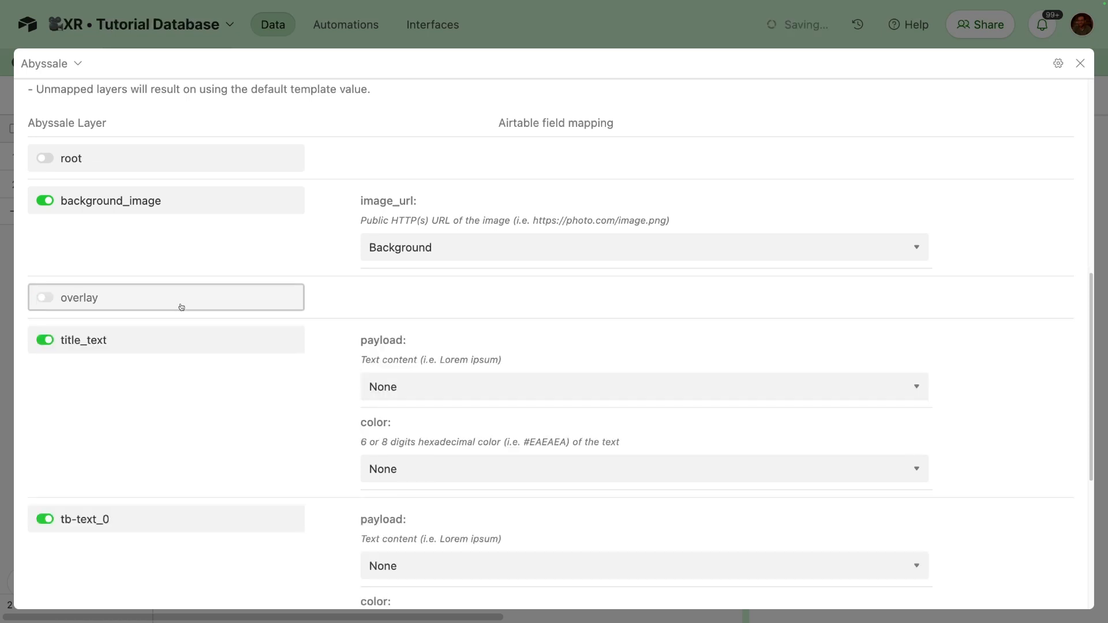
{"action": "scroll", "coordinate": [232, 309], "scroll_direction": "down", "scroll_amount": 3}
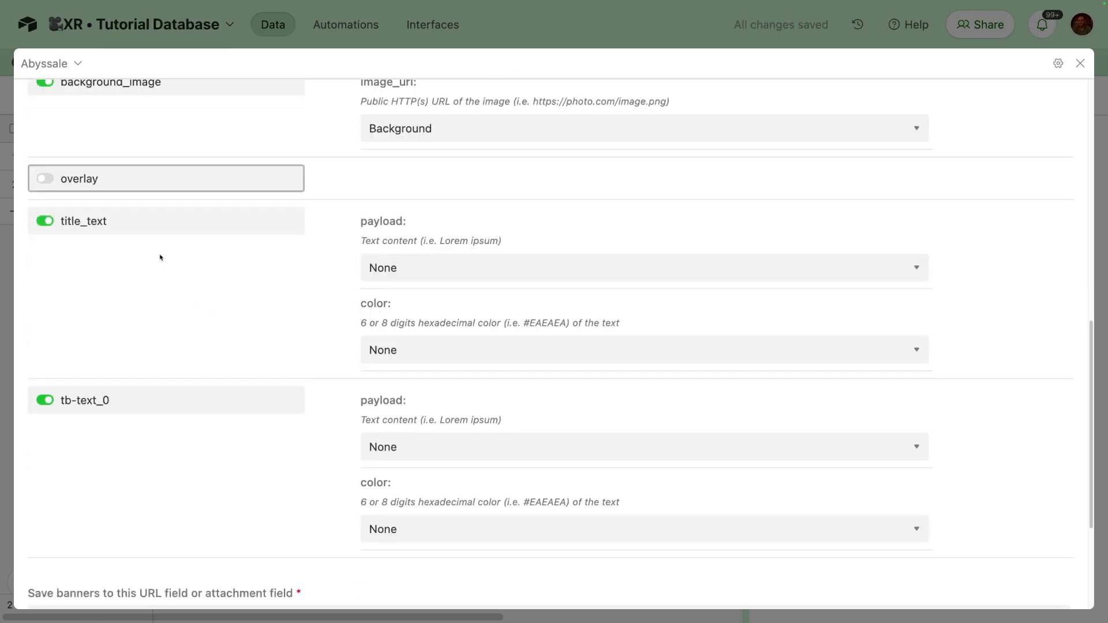
Map the title_text payload to the Title field and the tb-text_0 payload to the Description field.
{"action": "left_click", "coordinate": [403, 269]}
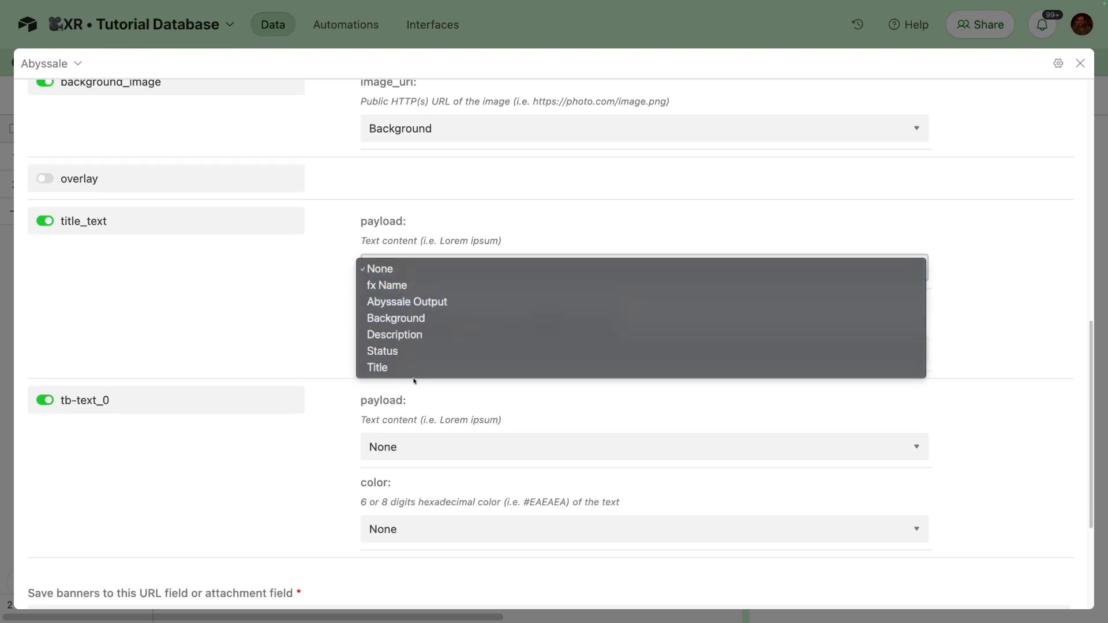
{"action": "left_click", "coordinate": [442, 369]}
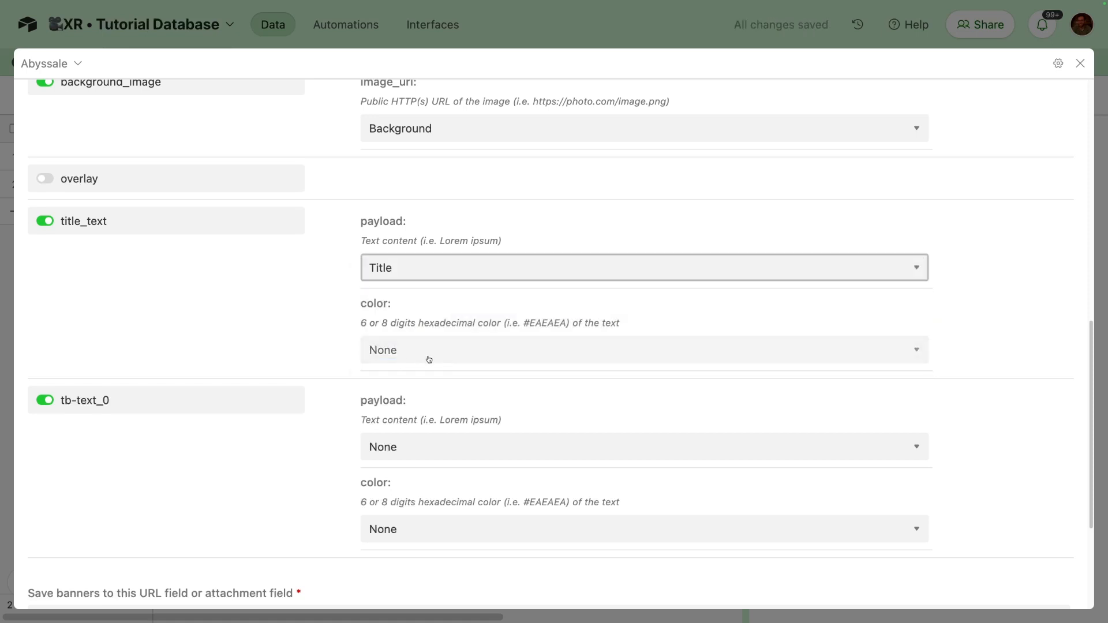
{"action": "scroll", "coordinate": [309, 347], "scroll_direction": "down", "scroll_amount": 3}
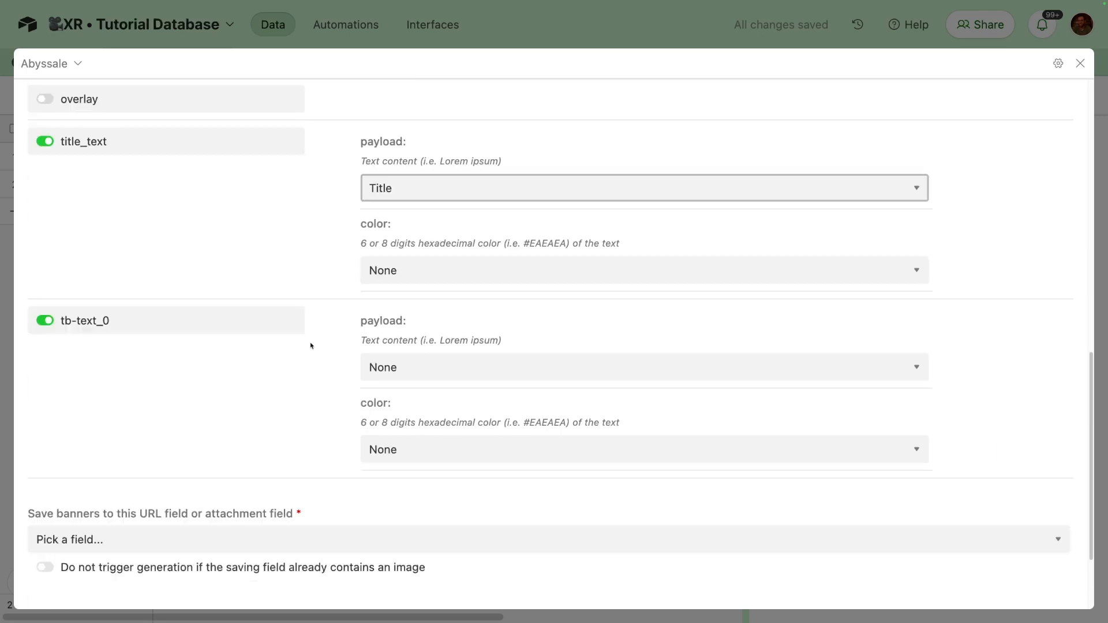
{"action": "left_click", "coordinate": [409, 363]}
{"action": "left_click", "coordinate": [426, 428]}
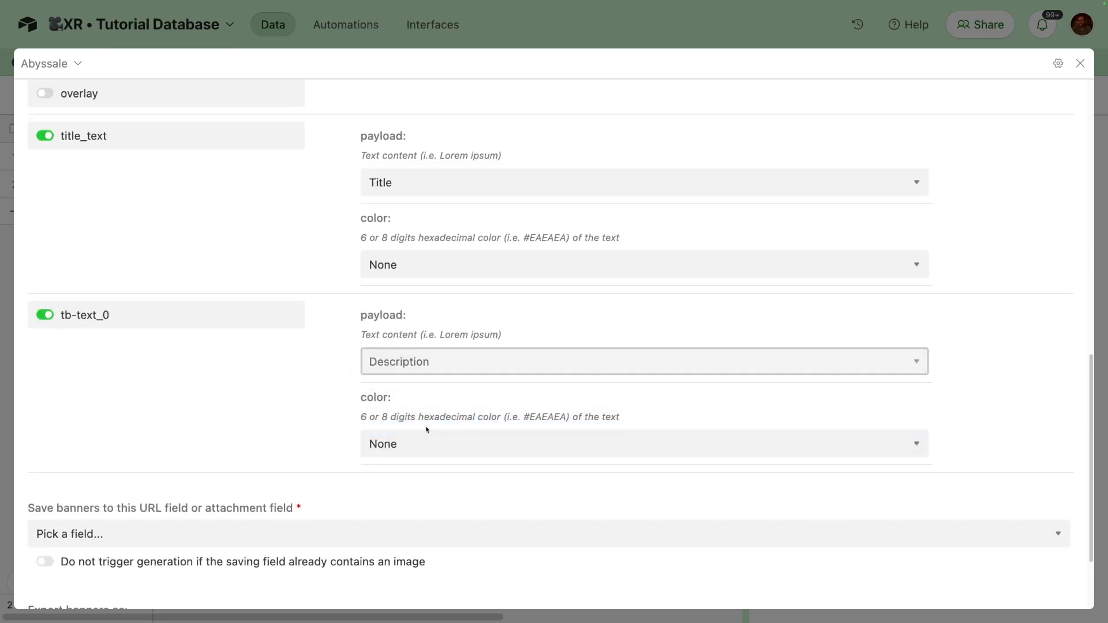
Set banners to save to the Abyssale Output field and generate them, accepting the API costs.
{"action": "scroll", "coordinate": [338, 400], "scroll_direction": "down", "scroll_amount": 2}
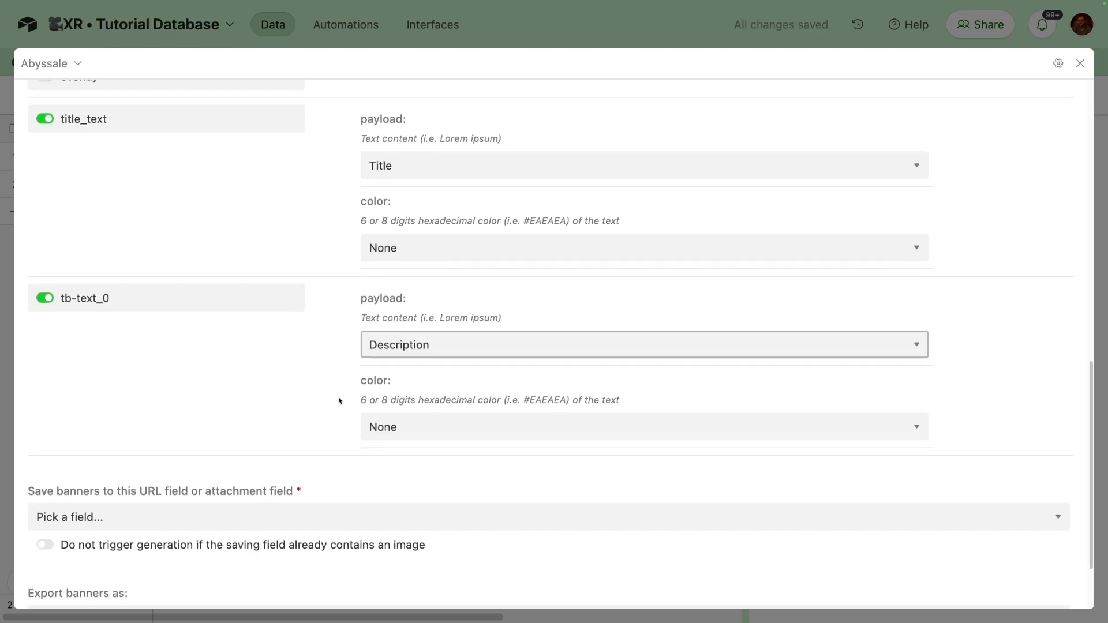
{"action": "scroll", "coordinate": [341, 382], "scroll_direction": "down", "scroll_amount": 5}
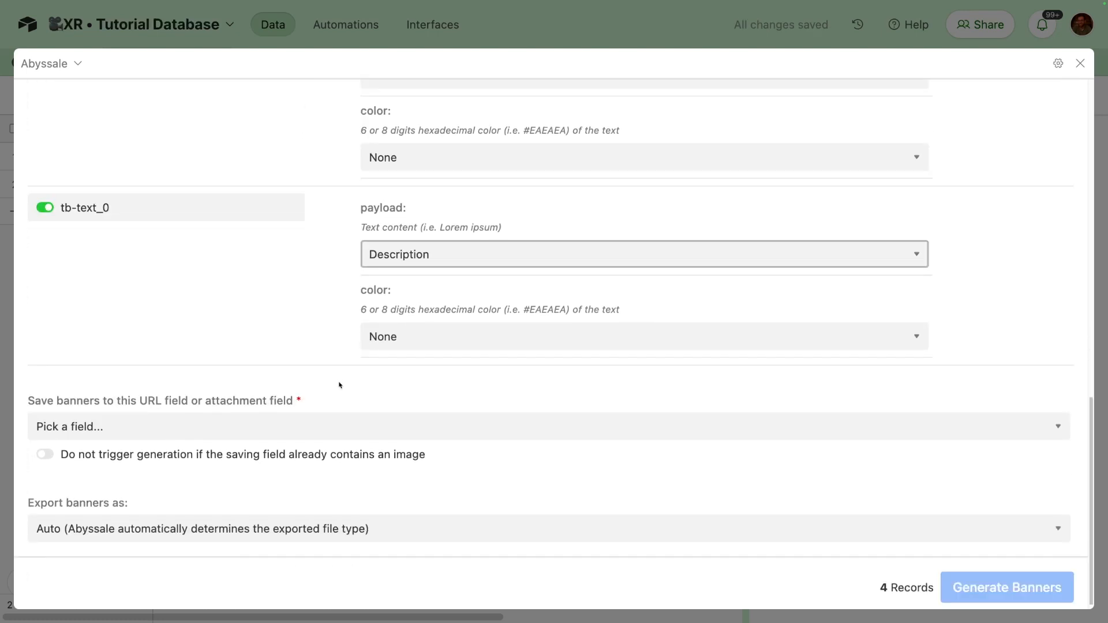
{"action": "scroll", "coordinate": [341, 383], "scroll_direction": "down", "scroll_amount": 1}
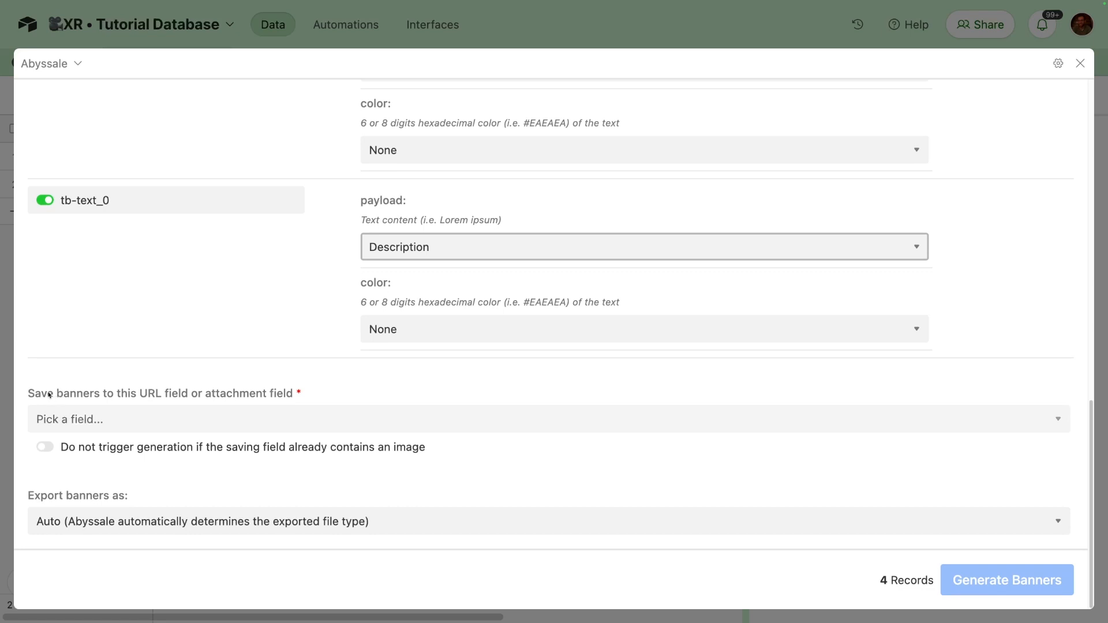
{"action": "left_click", "coordinate": [206, 417]}
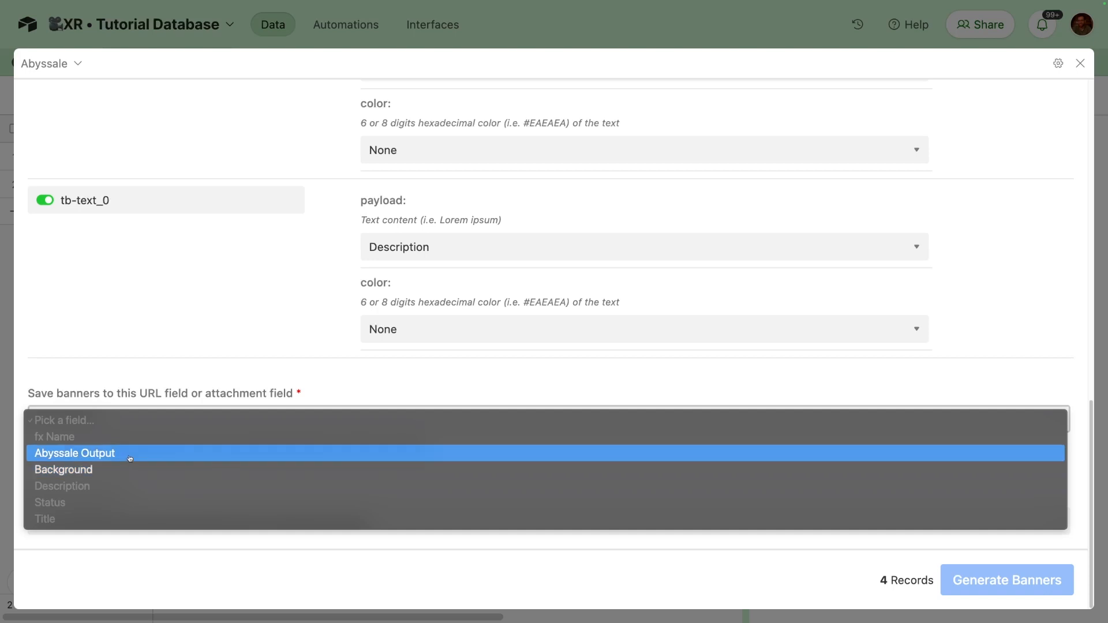
{"action": "left_click", "coordinate": [129, 458]}
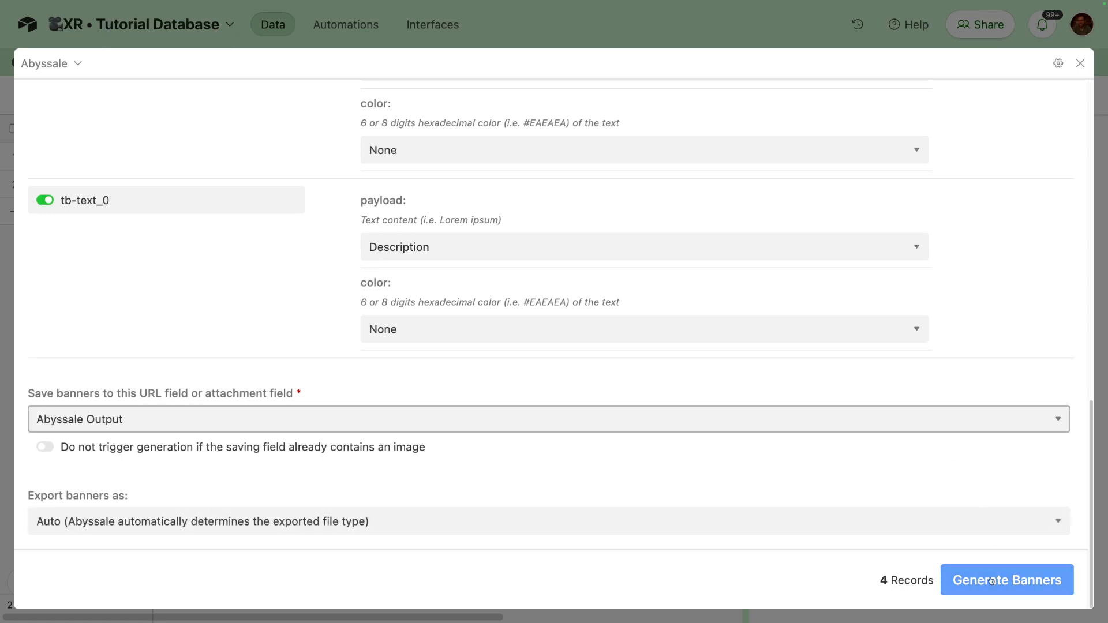
{"action": "left_click", "coordinate": [954, 590]}
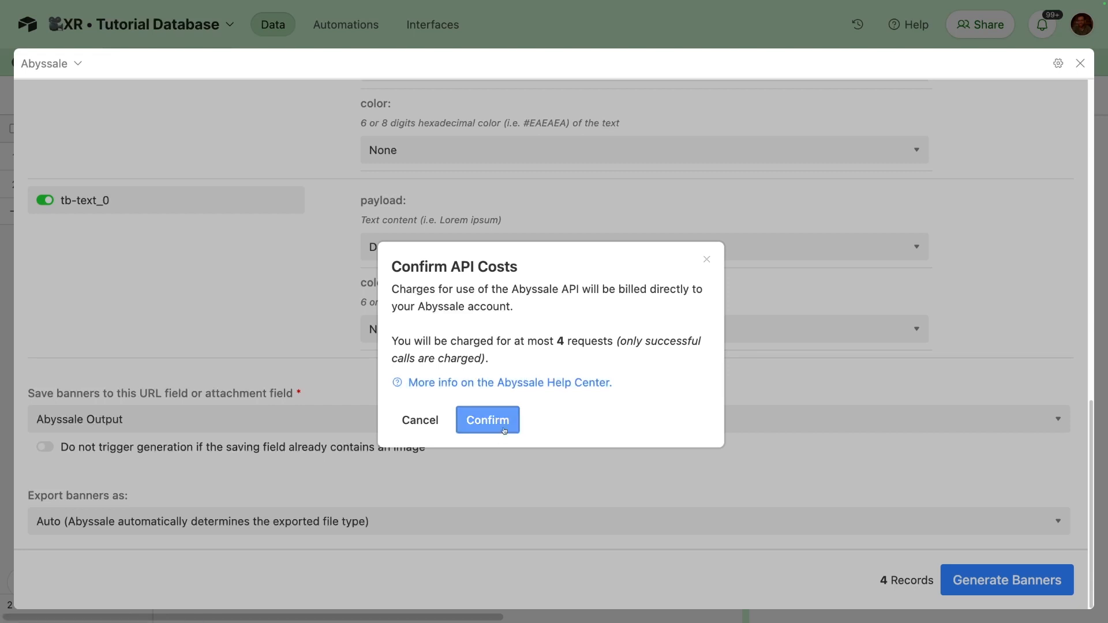
{"action": "left_click", "coordinate": [504, 430]}
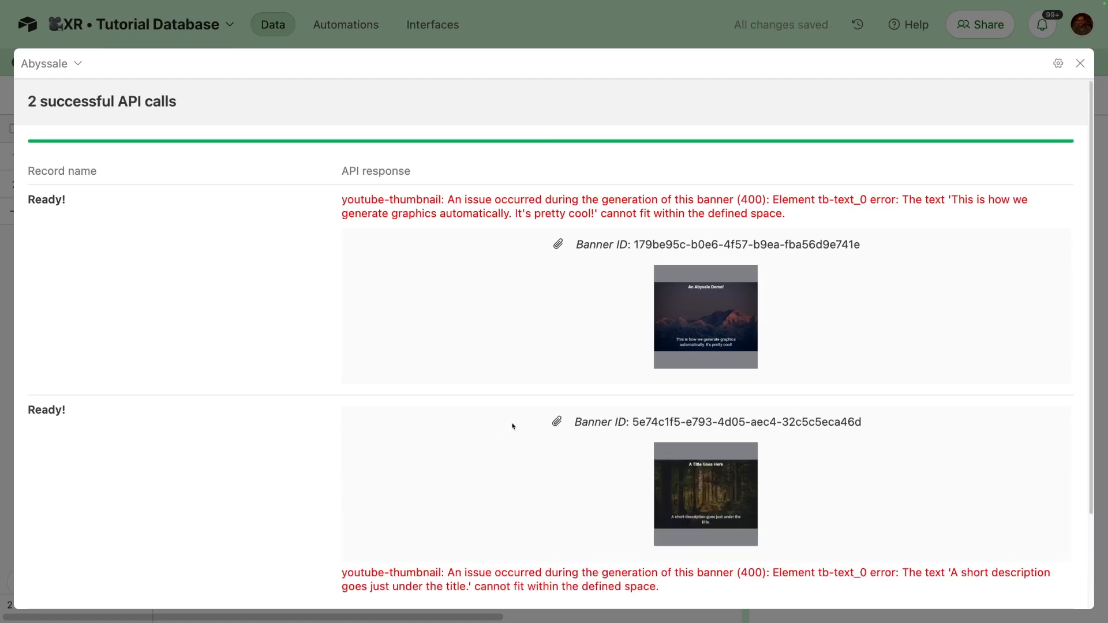
Review the API responses and banner errors for both records, and close the Abyssale extension and the extensions pane.
{"action": "scroll", "coordinate": [512, 427], "scroll_direction": "down", "scroll_amount": 1}
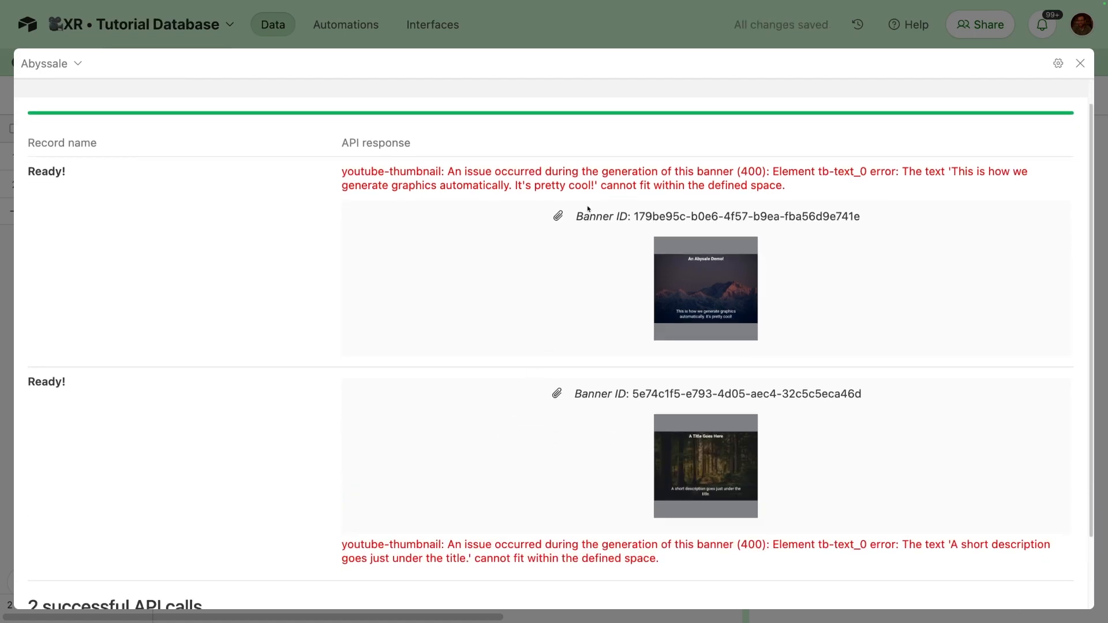
{"action": "scroll", "coordinate": [563, 189], "scroll_direction": "down", "scroll_amount": 1}
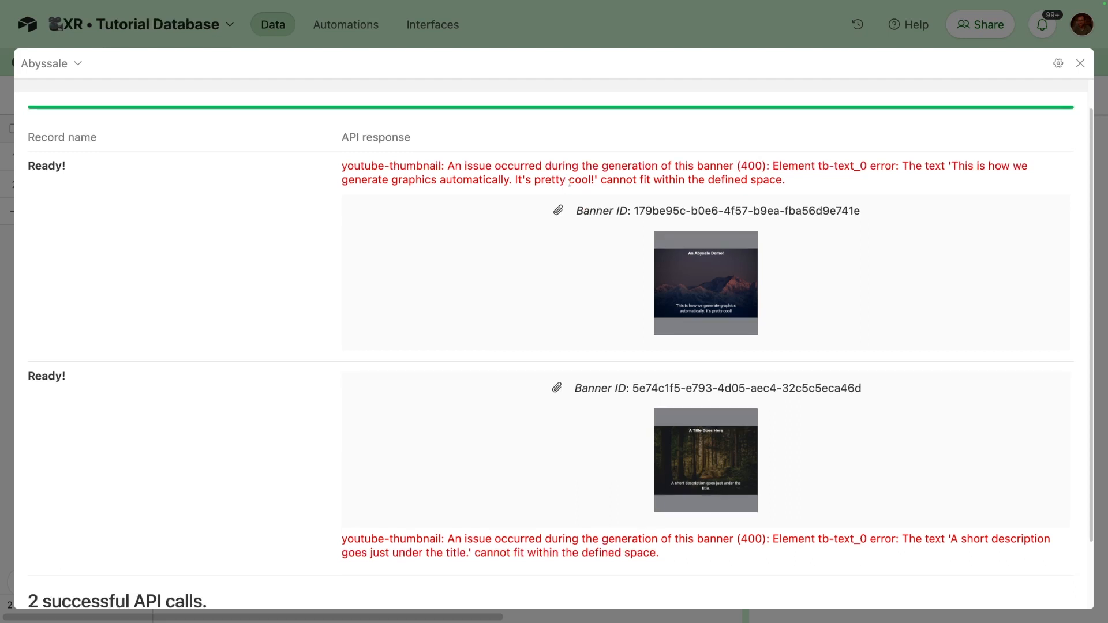
{"action": "left_click_drag", "start_coordinate": [601, 181], "coordinate": [837, 175]}
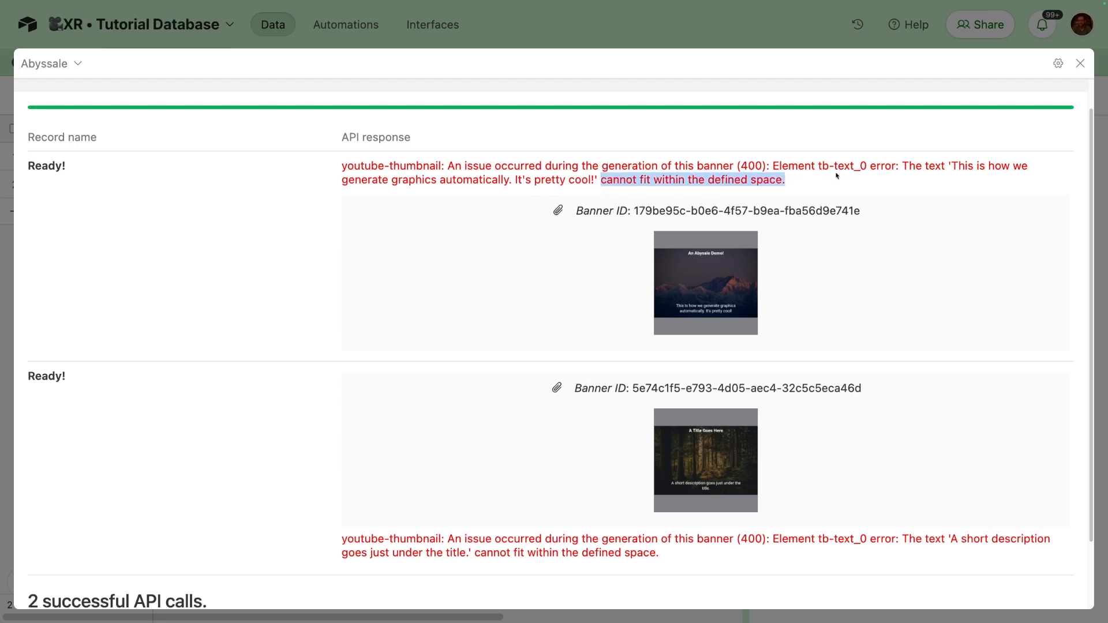
{"action": "scroll", "coordinate": [830, 211], "scroll_direction": "down", "scroll_amount": 2}
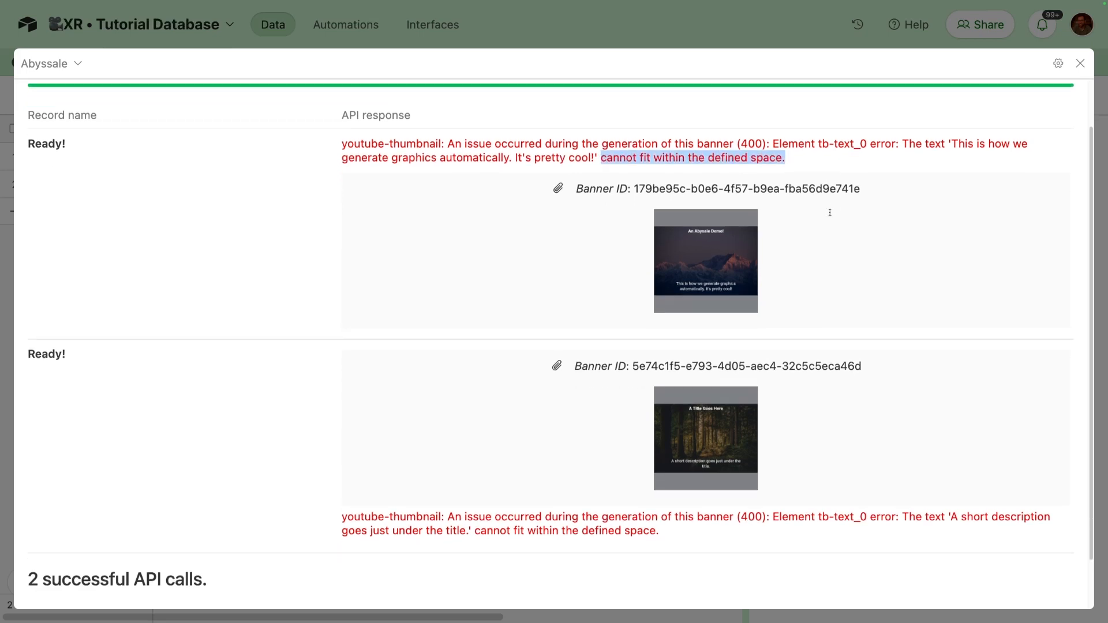
{"action": "scroll", "coordinate": [830, 212], "scroll_direction": "down", "scroll_amount": 3}
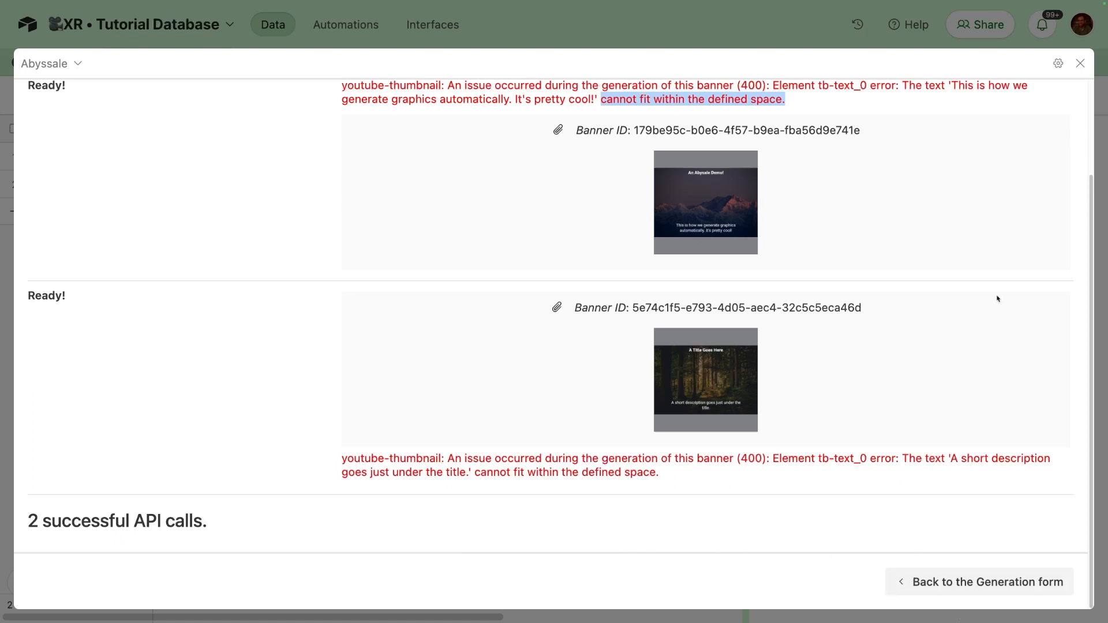
{"action": "left_click", "coordinate": [1080, 63]}
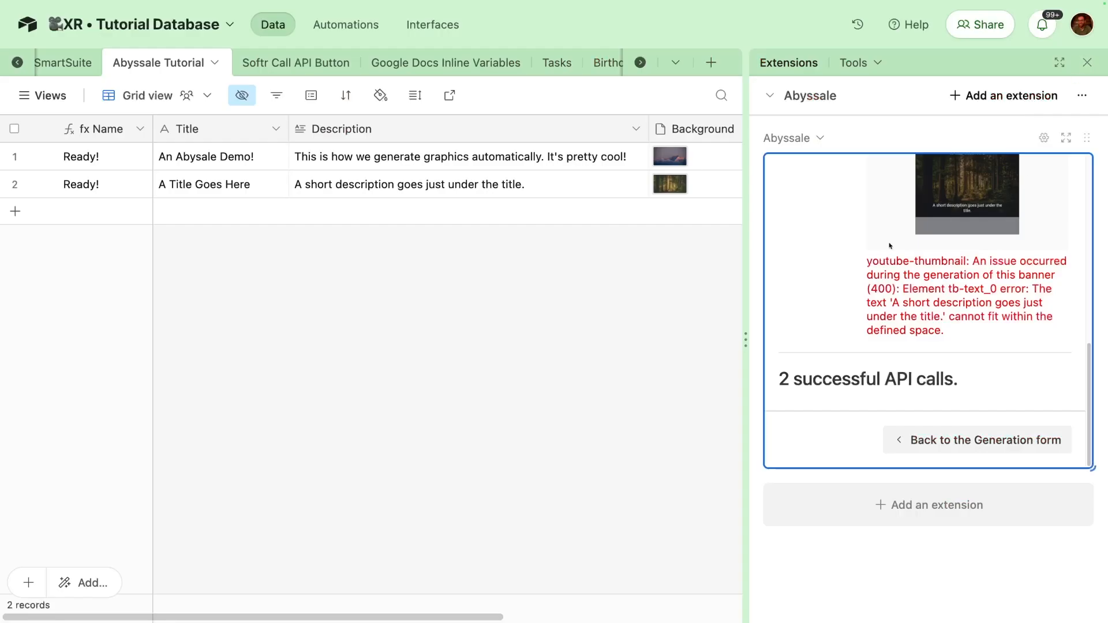
{"action": "left_click", "coordinate": [1087, 62]}
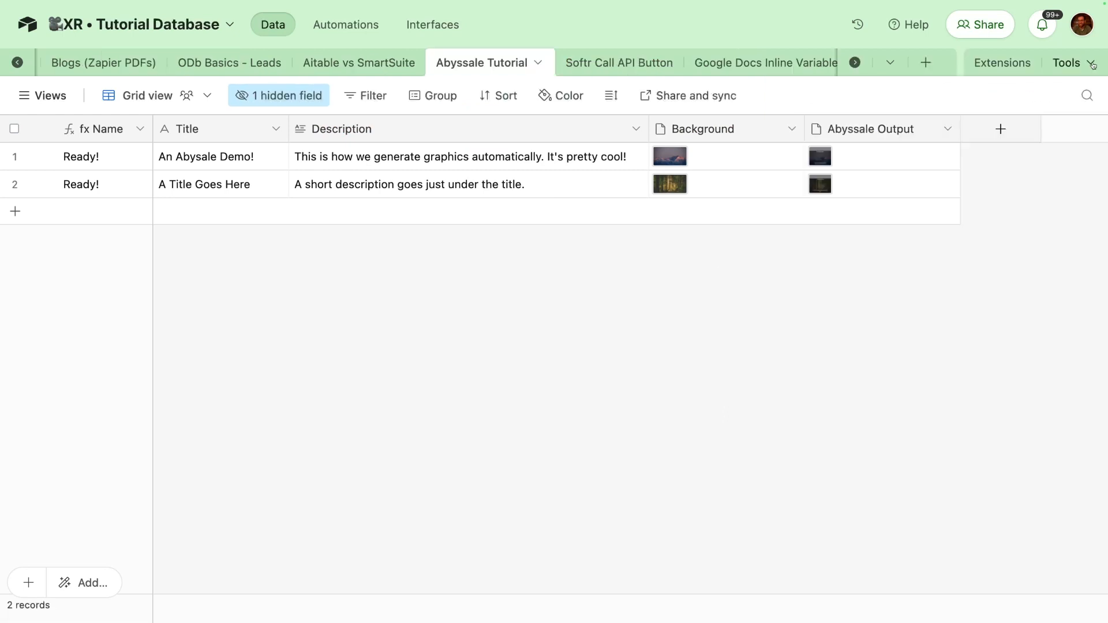
Preview the generated image in the Abyssale Output field of each of the two records.
{"action": "left_click", "coordinate": [819, 157]}
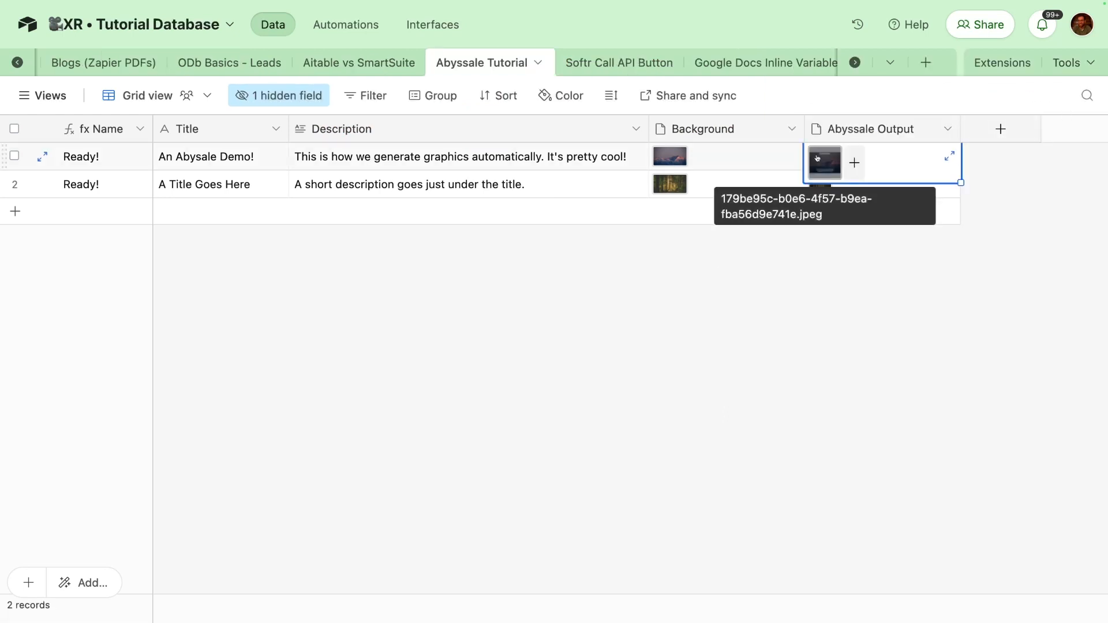
{"action": "left_click", "coordinate": [821, 161]}
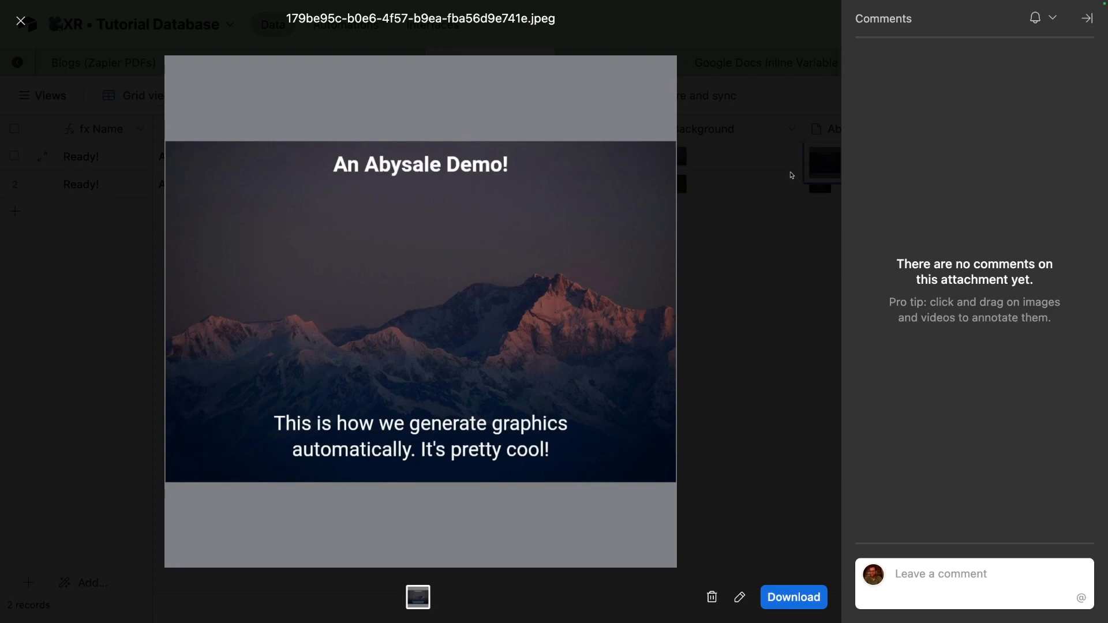
{"action": "left_click", "coordinate": [792, 175]}
{"action": "left_click", "coordinate": [820, 189]}
{"action": "left_click", "coordinate": [819, 189]}
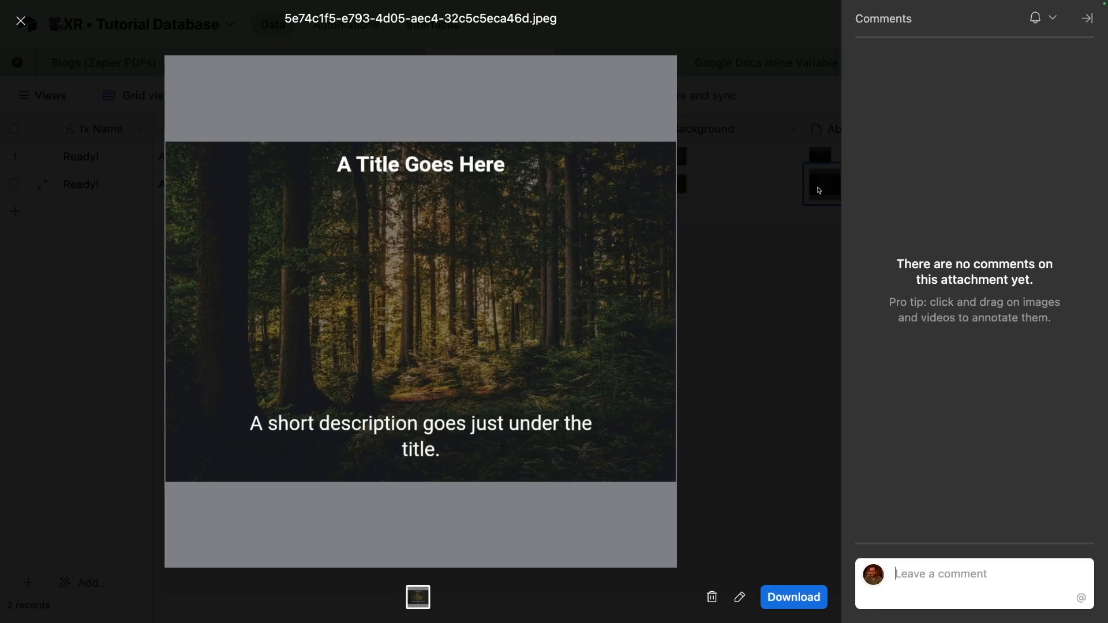
{"action": "left_click", "coordinate": [804, 241]}
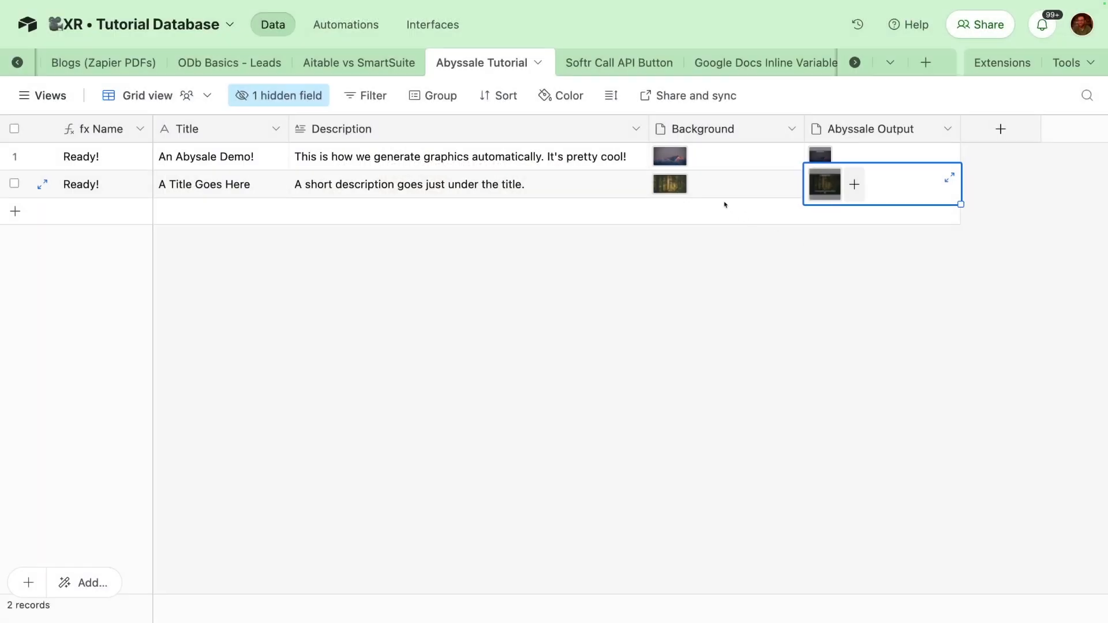
Shorten the "An Abysale Demo!" record's description to "This is how we generate graphics automatically.".
{"action": "left_click", "coordinate": [579, 157]}
{"action": "left_click", "coordinate": [633, 156]}
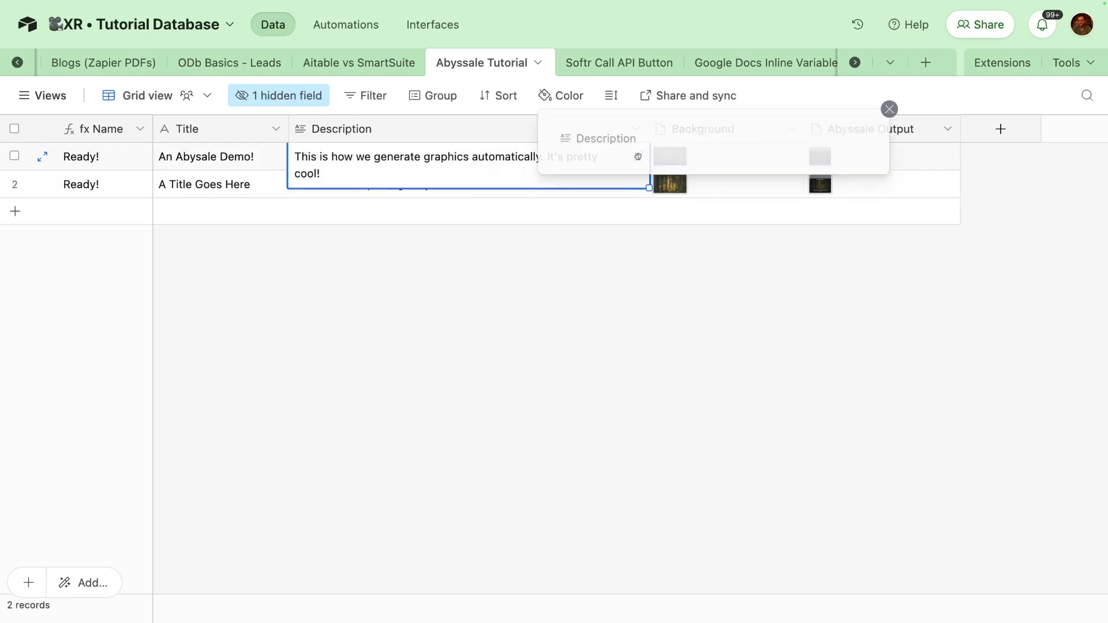
{"action": "left_click_drag", "start_coordinate": [915, 163], "coordinate": [1034, 157]}
{"action": "key", "text": "BackSpace"}
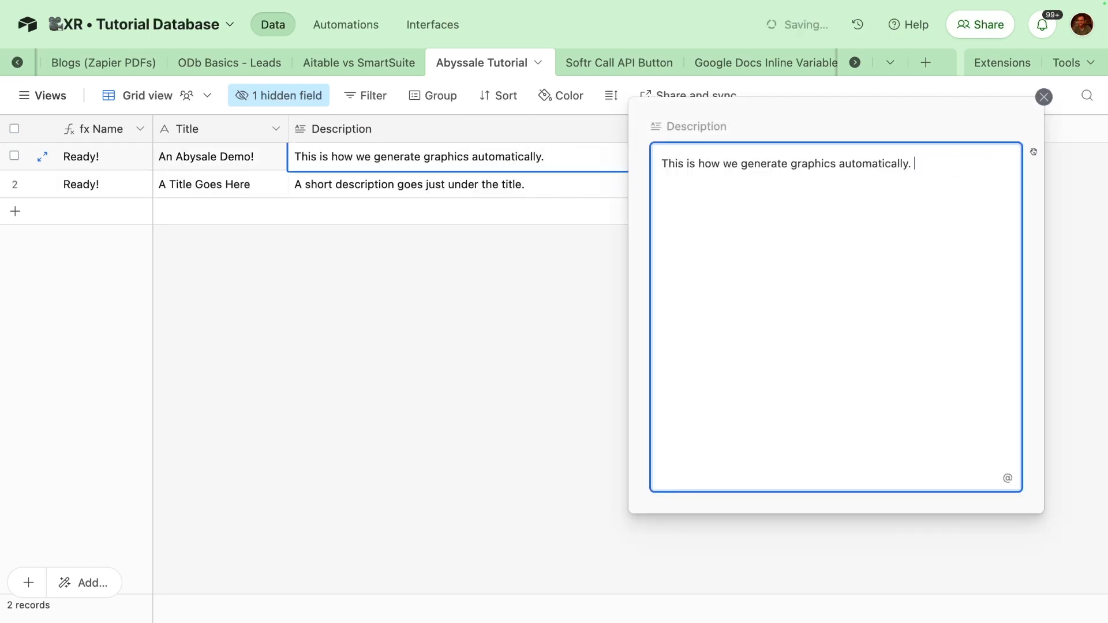
{"action": "left_click", "coordinate": [597, 237]}
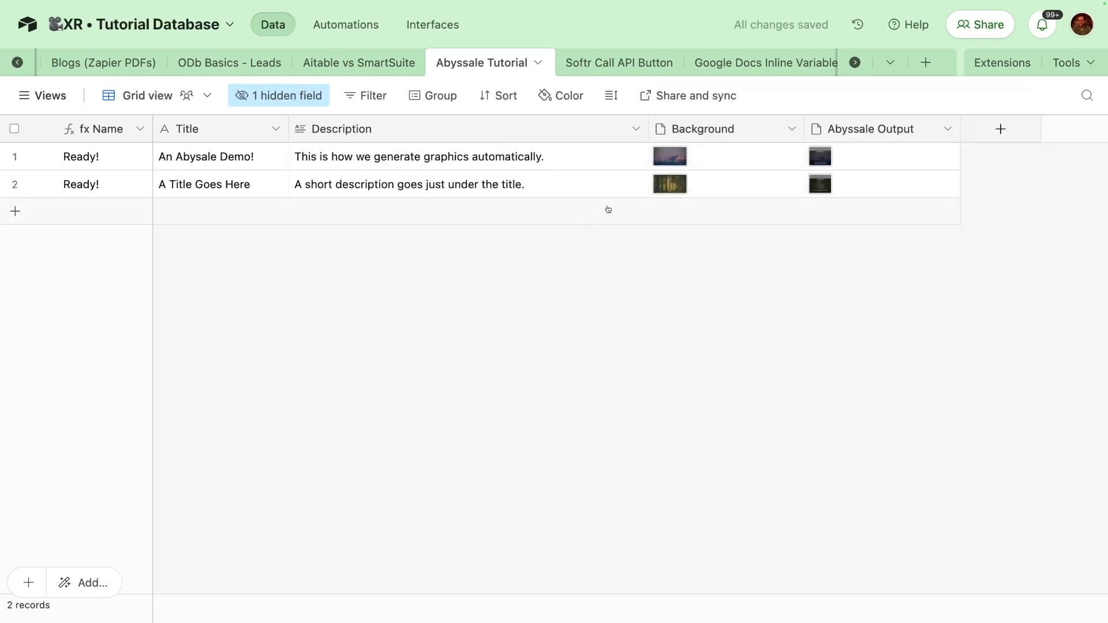
Switch to Abyssale, open the Abysale Demo template for editing, and set the background_image layer's image fitting to Cover.
{"action": "key", "text": "ctrl+Right"}
{"action": "left_click", "coordinate": [292, 48]}
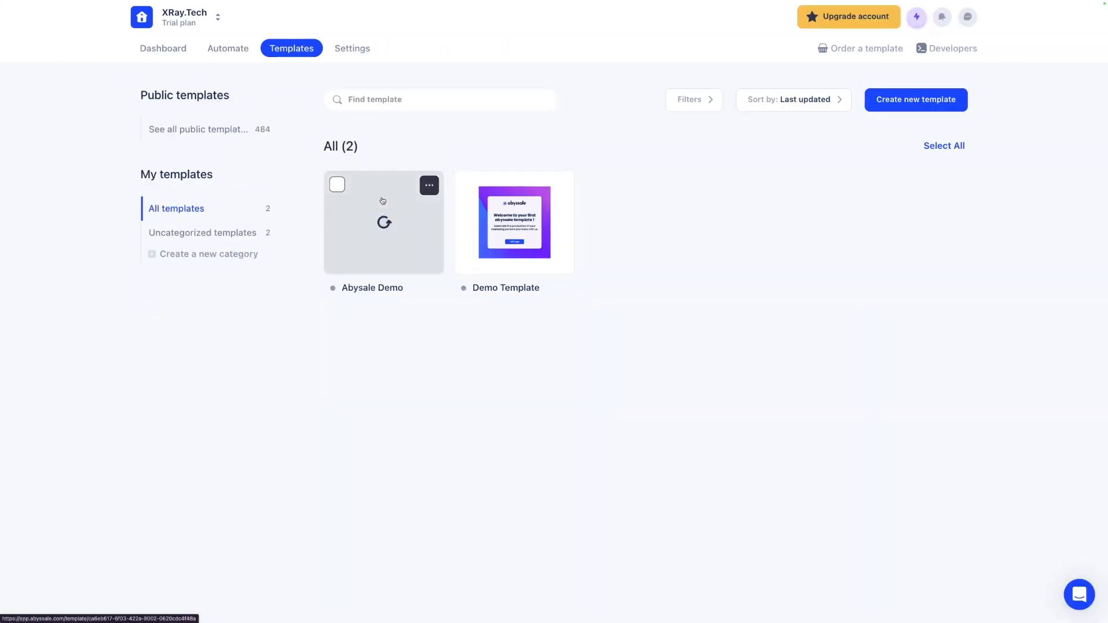
{"action": "left_click", "coordinate": [383, 200]}
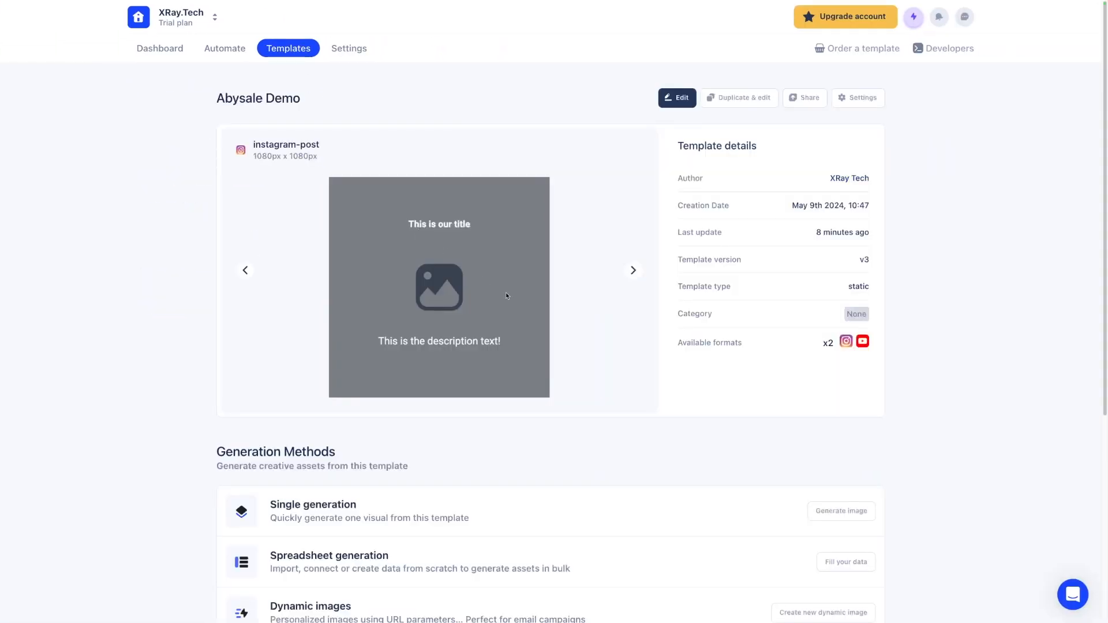
{"action": "left_click", "coordinate": [676, 100]}
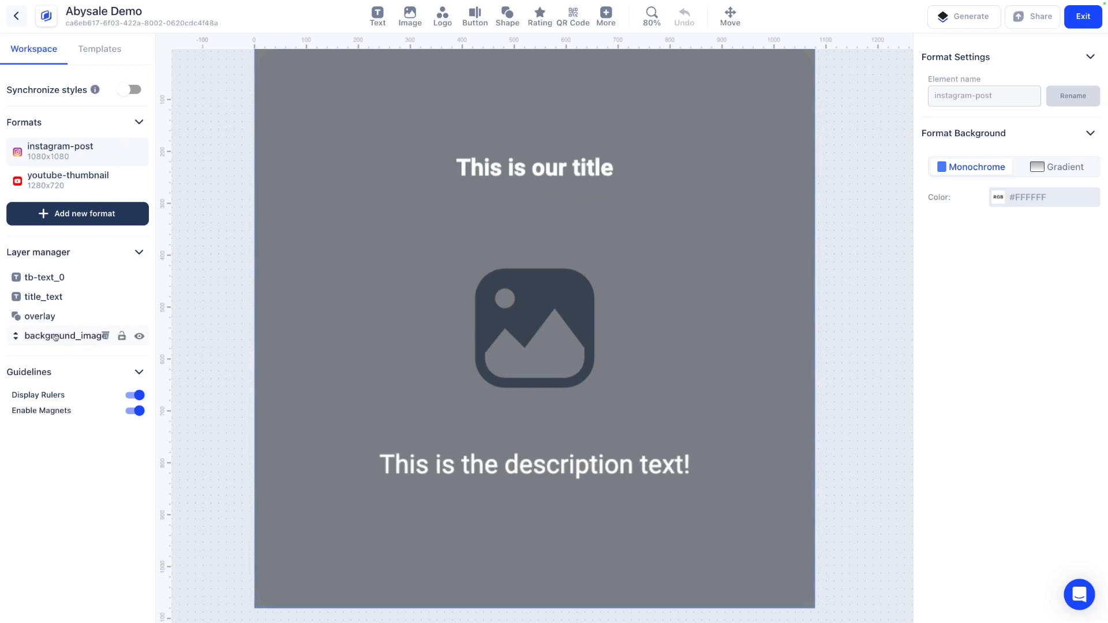
{"action": "left_click", "coordinate": [56, 336]}
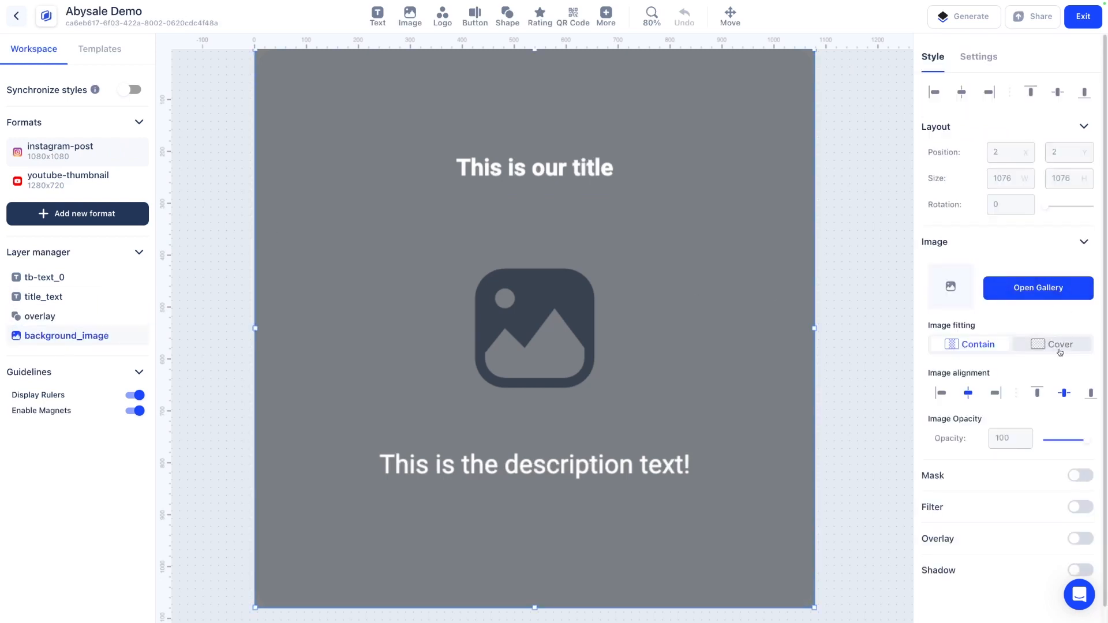
{"action": "left_click", "coordinate": [1060, 346]}
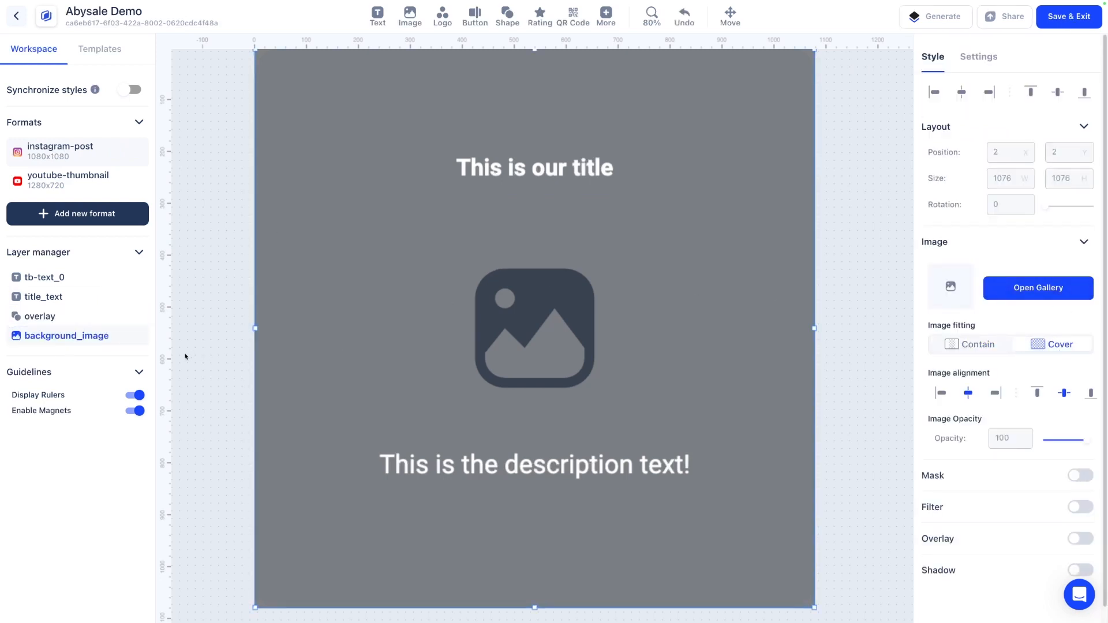
Rename the tb-text_0 layer to description_text and save the template without creating a copy.
{"action": "left_click", "coordinate": [61, 282]}
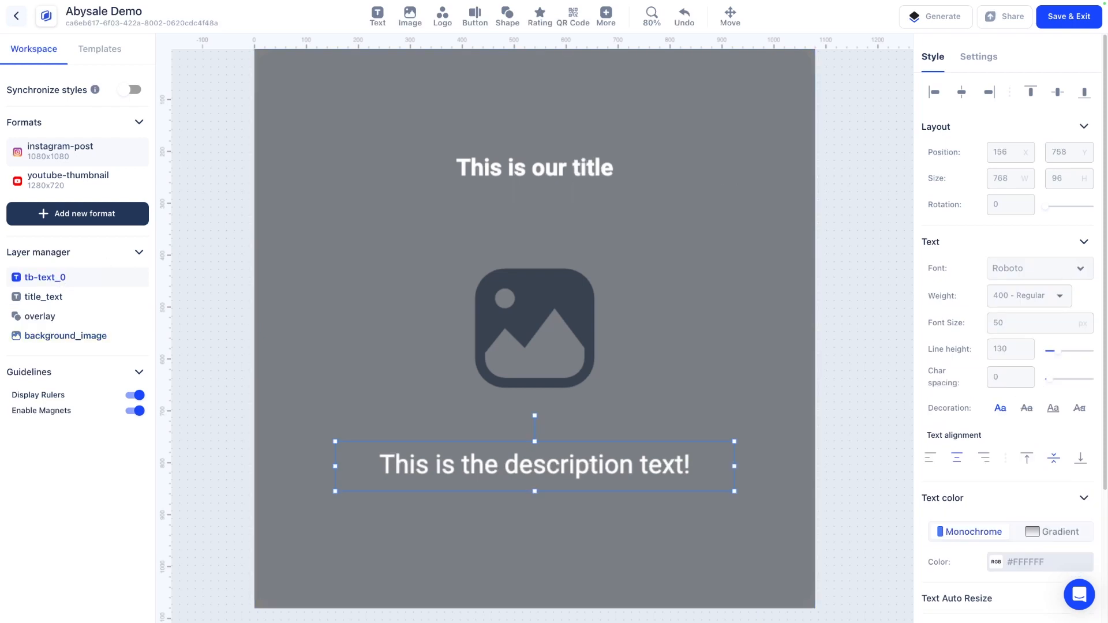
{"action": "left_click", "coordinate": [976, 71]}
{"action": "left_click_drag", "start_coordinate": [972, 102], "coordinate": [909, 103]}
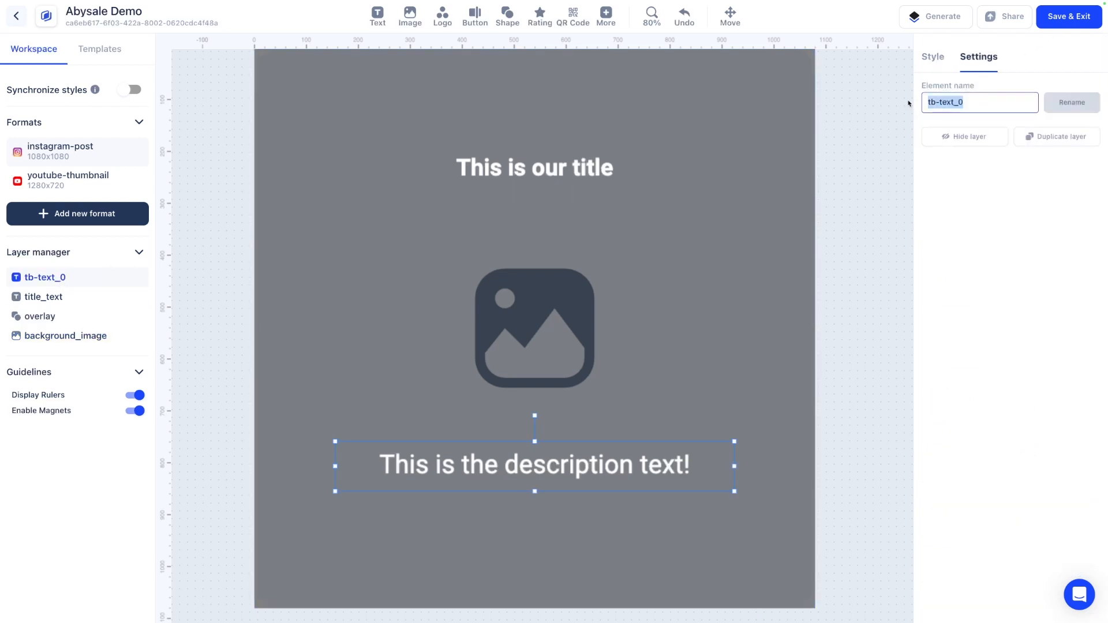
{"action": "type", "text": "descr"}
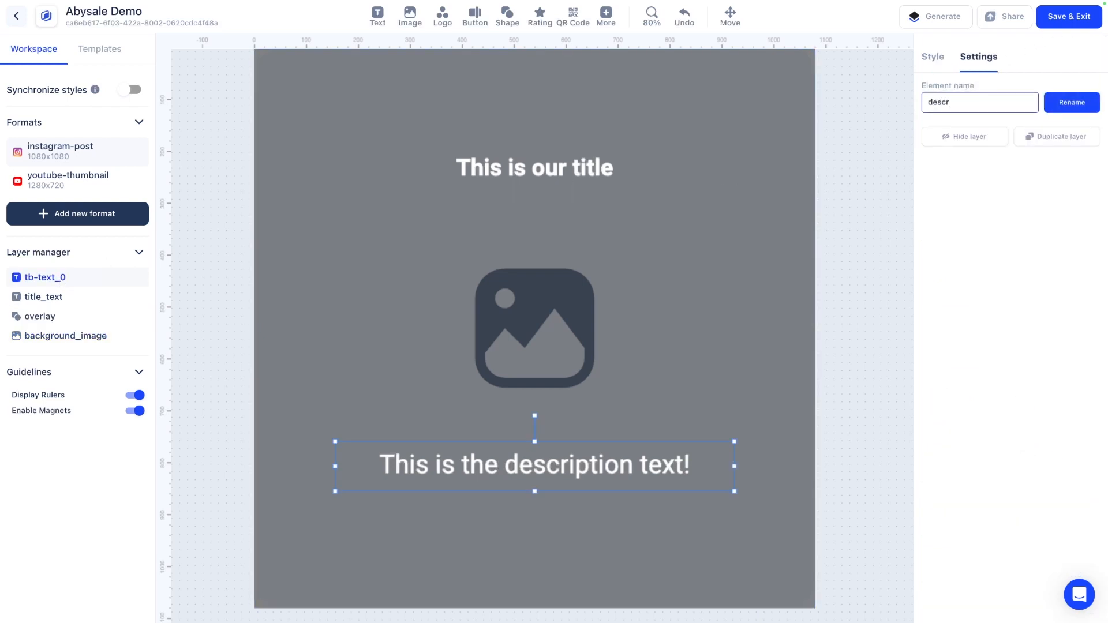
{"action": "type", "text": "iption_text"}
{"action": "left_click", "coordinate": [1088, 102]}
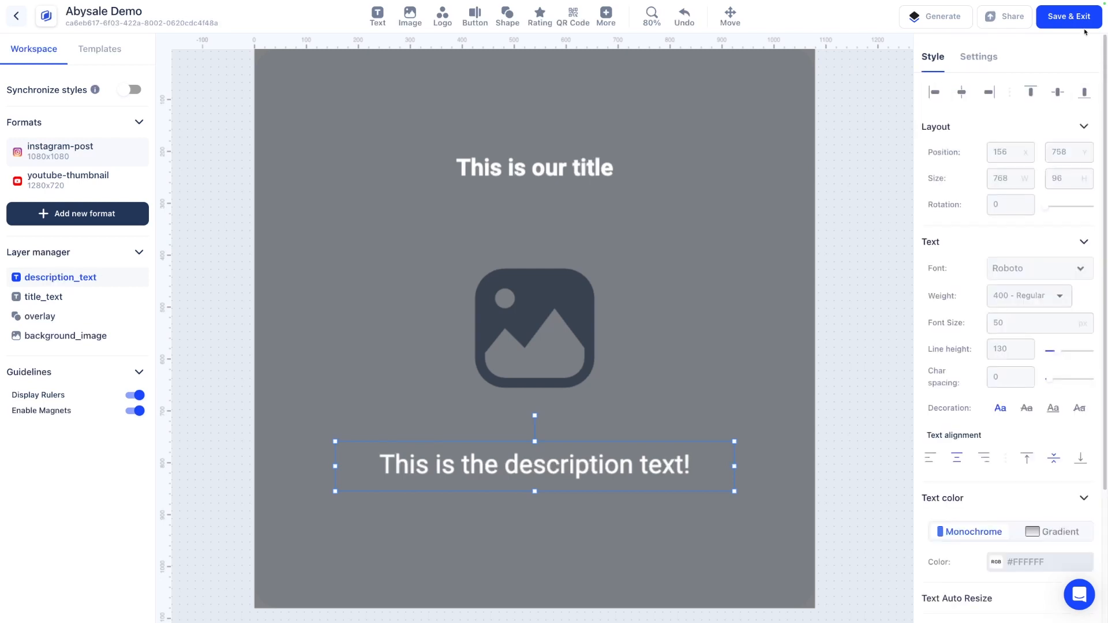
{"action": "left_click", "coordinate": [1089, 19]}
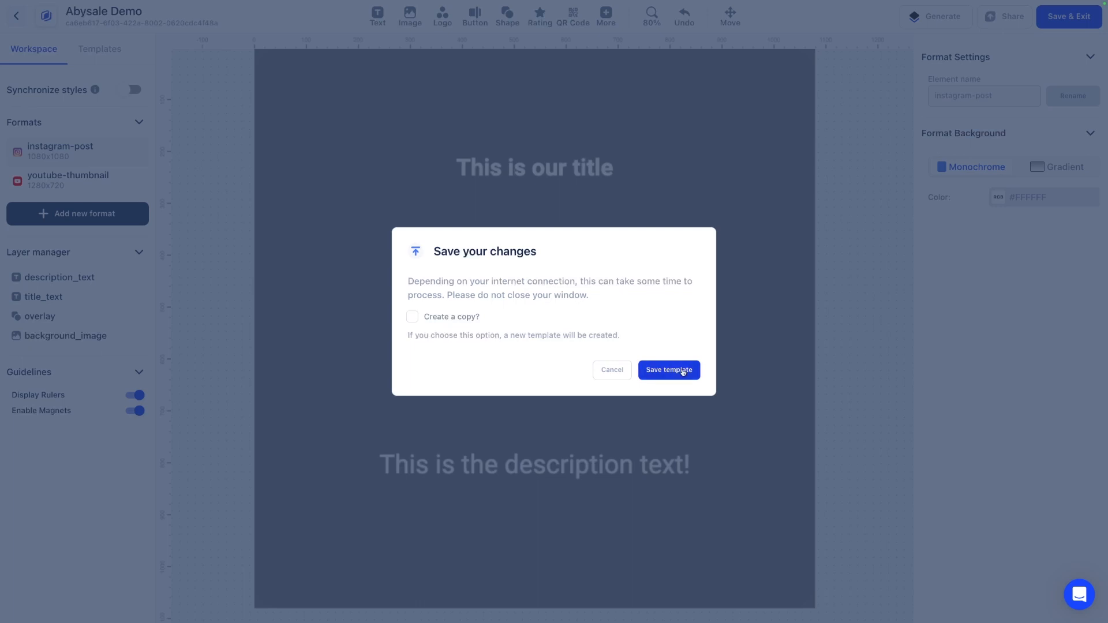
{"action": "left_click", "coordinate": [684, 372]}
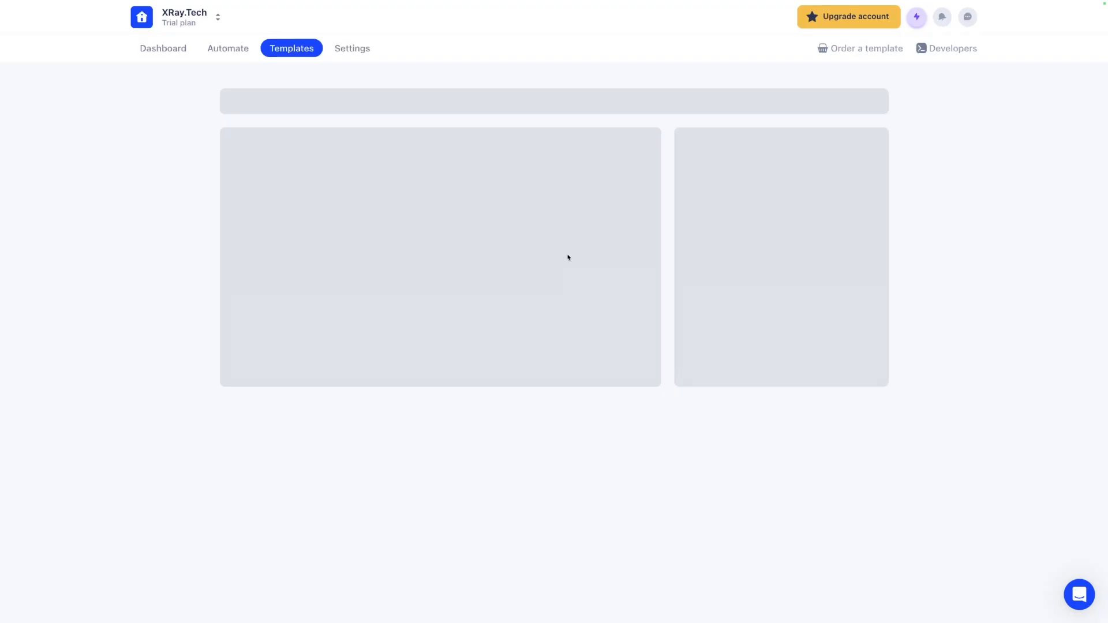
Switch to Airtable and clear the Abyssale Output attachments of both records.
{"action": "key", "text": "ctrl+Tab"}
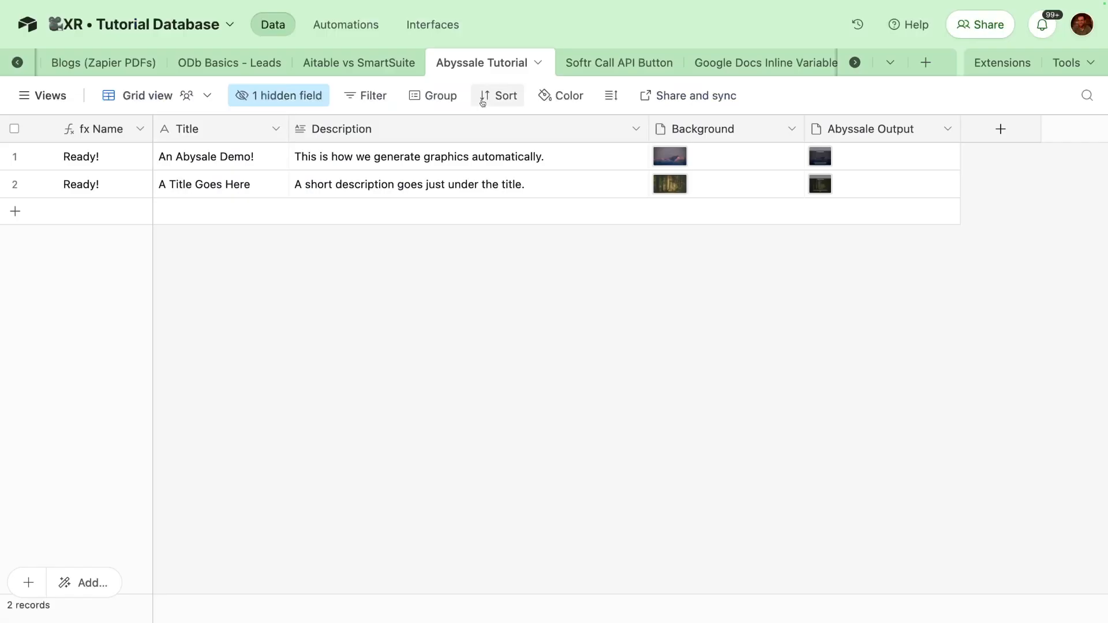
{"action": "left_click", "coordinate": [854, 152]}
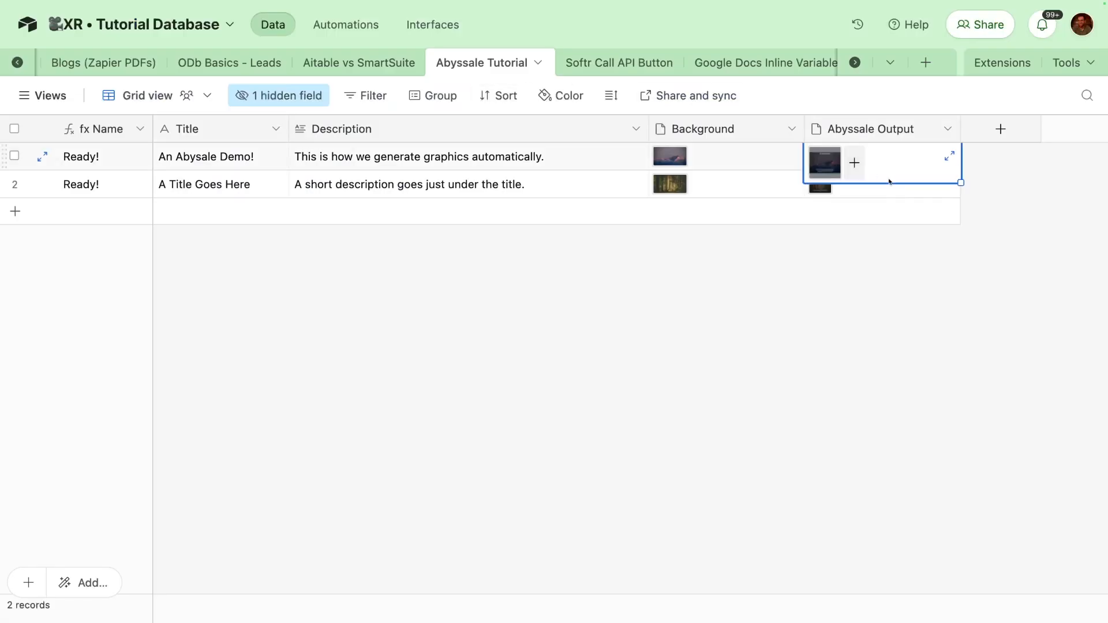
{"action": "left_click", "coordinate": [916, 191], "text": "shift"}
{"action": "key", "text": "Delete"}
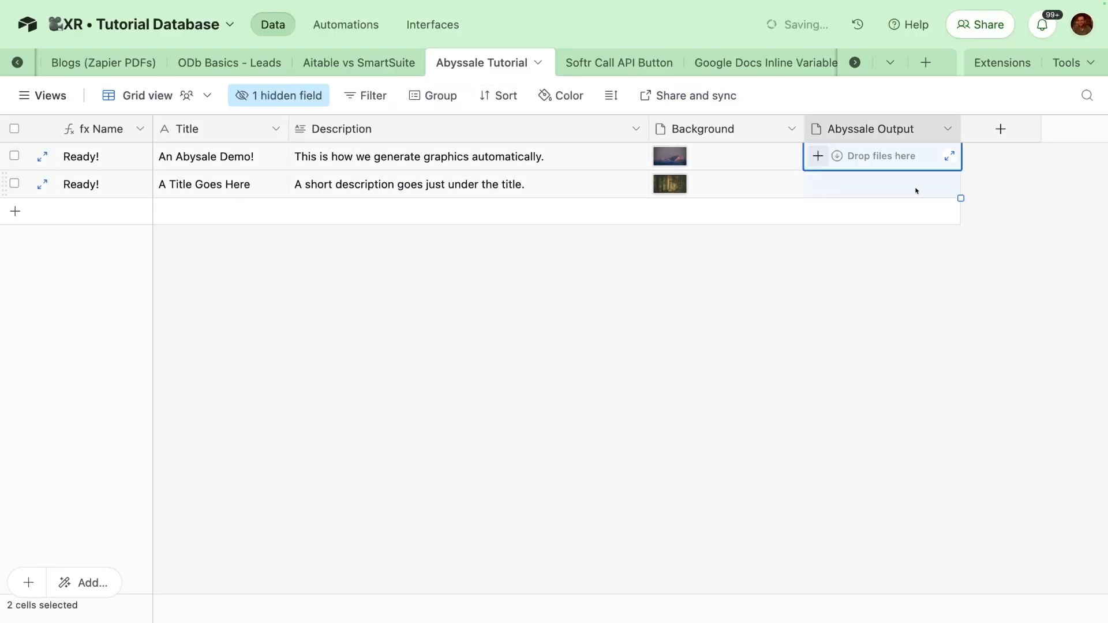
Expand the Abyssale extension and enable "Do not trigger generation if the saving field already contains an image".
{"action": "left_click", "coordinate": [1003, 65]}
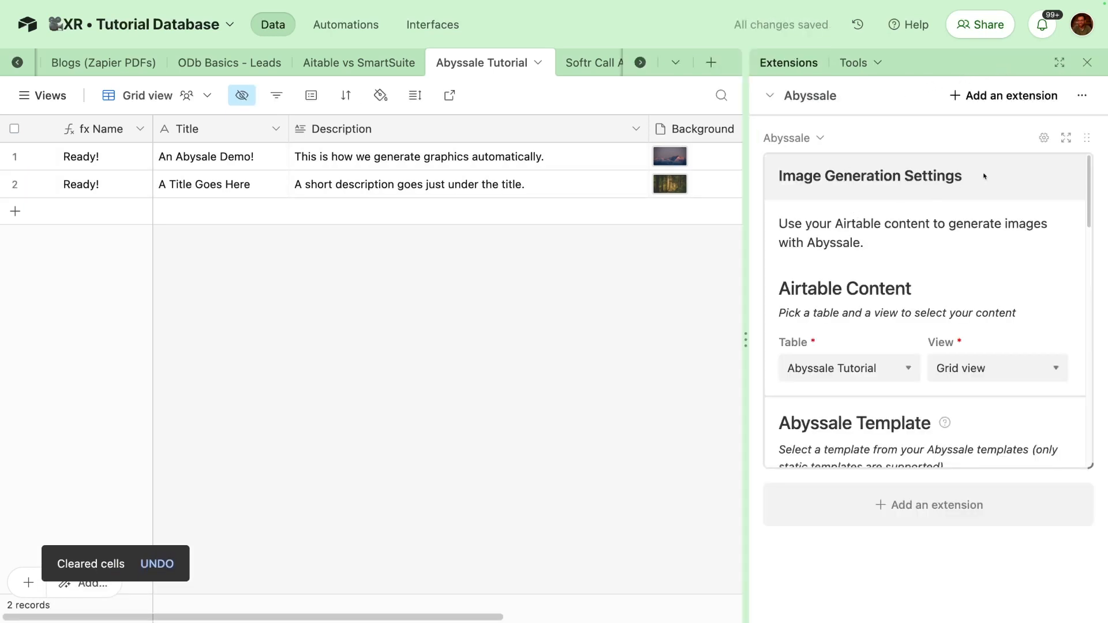
{"action": "left_click", "coordinate": [1065, 138]}
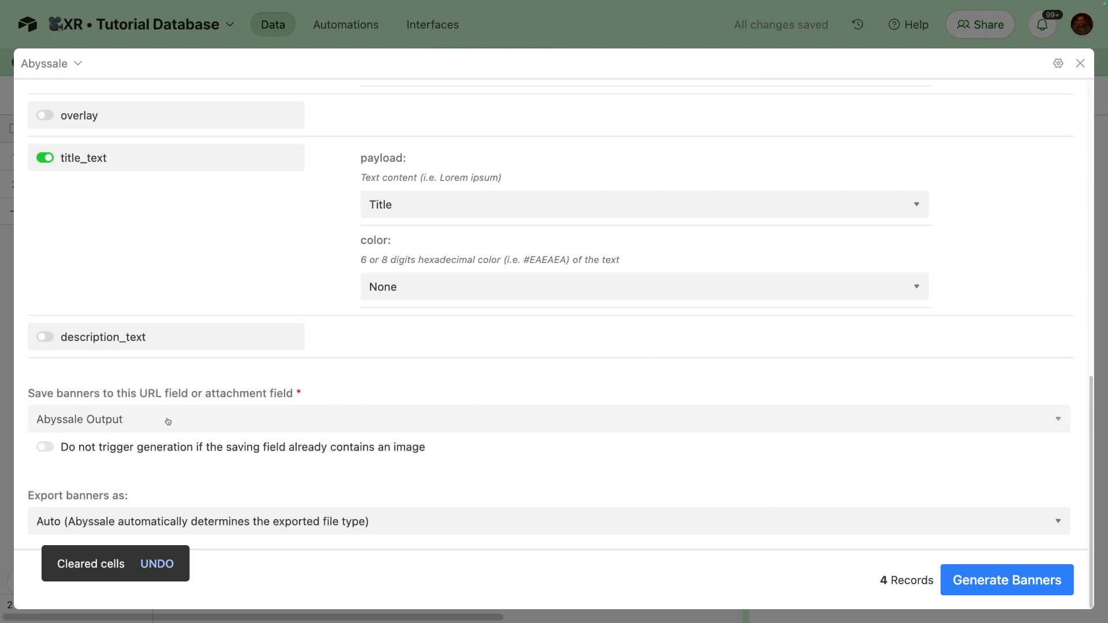
{"action": "left_click", "coordinate": [46, 448]}
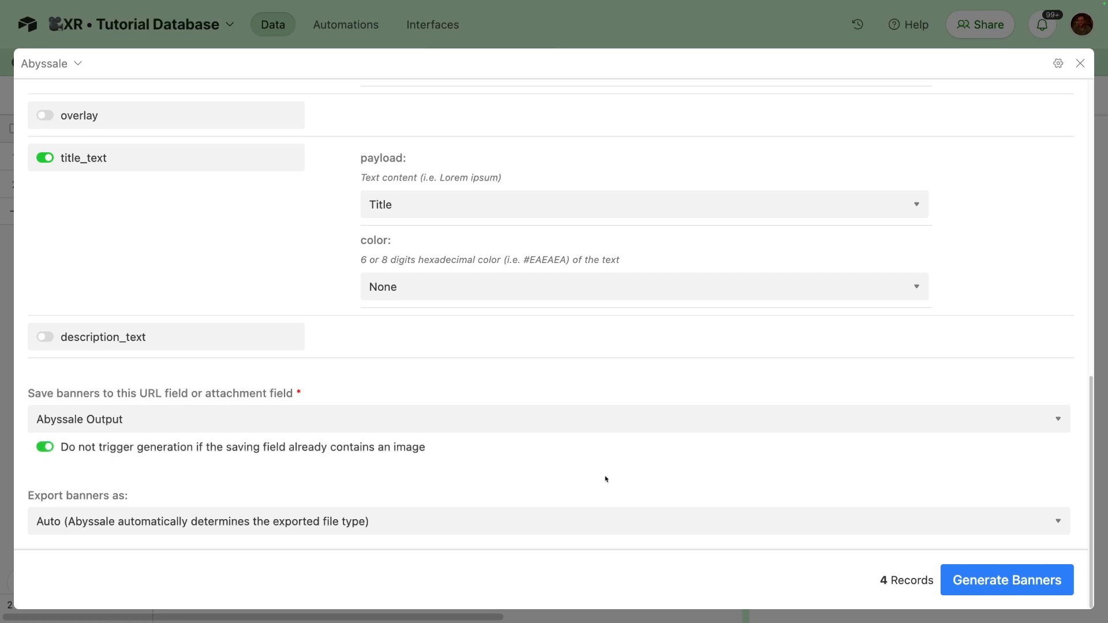
Generate the banners, accepting the API costs, and close the Abyssale extension and the extensions pane.
{"action": "left_click", "coordinate": [978, 594]}
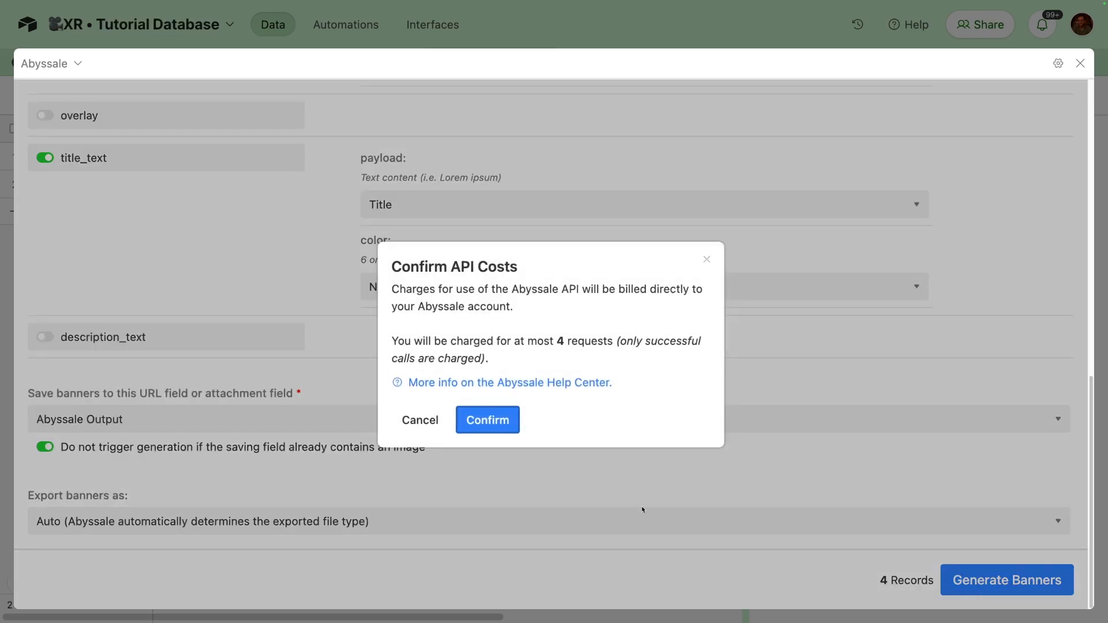
{"action": "left_click", "coordinate": [481, 421]}
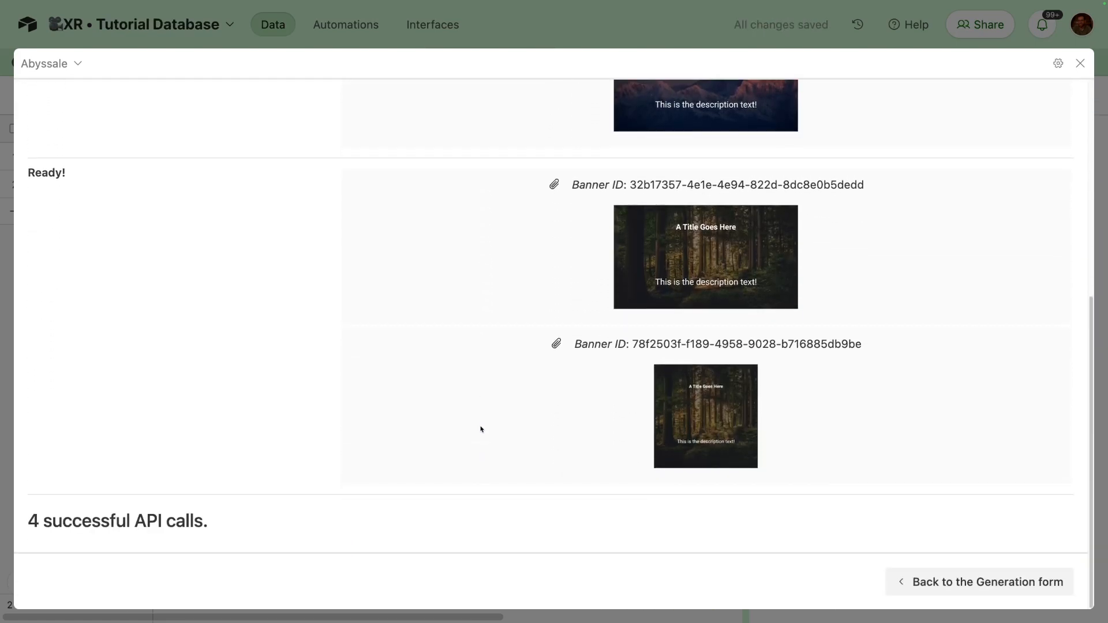
{"action": "left_click", "coordinate": [1081, 61]}
{"action": "left_click", "coordinate": [1087, 63]}
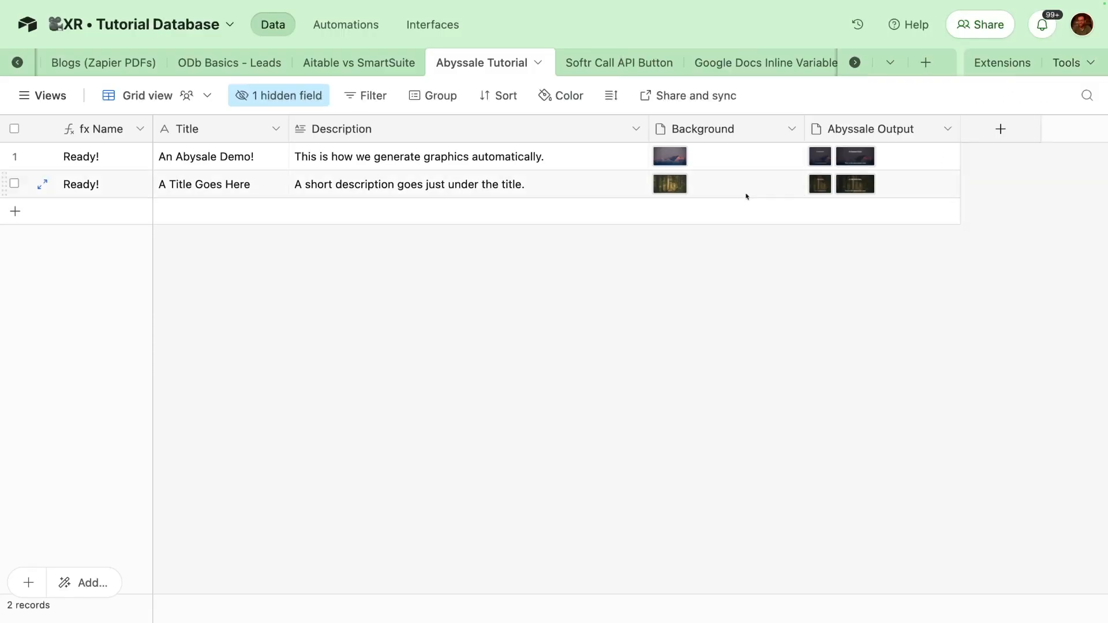
Preview the generated graphics in the Abyssale Output field of the "An Abysale Demo!" record.
{"action": "left_click", "coordinate": [924, 157]}
{"action": "left_click", "coordinate": [947, 156]}
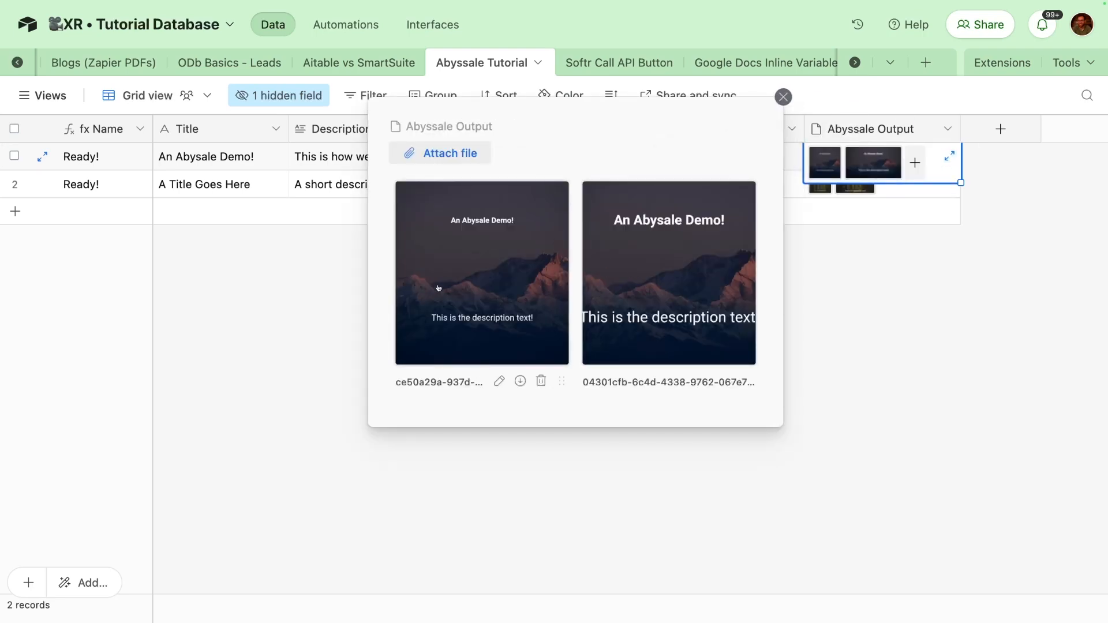
{"action": "left_click", "coordinate": [430, 289]}
{"action": "left_click", "coordinate": [805, 314]}
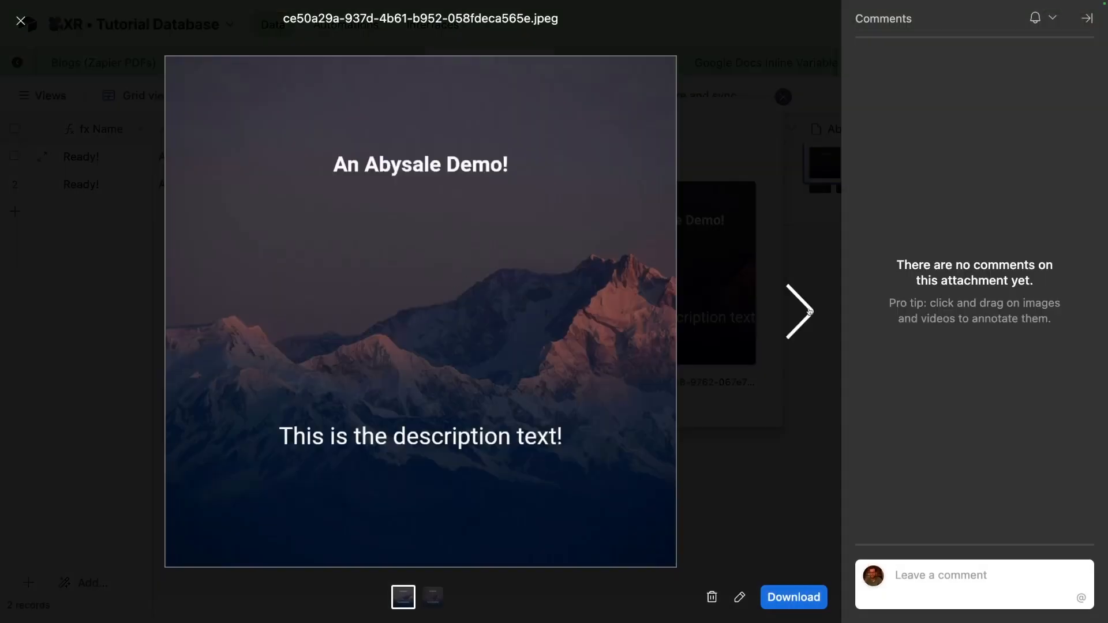
{"action": "left_click", "coordinate": [803, 389]}
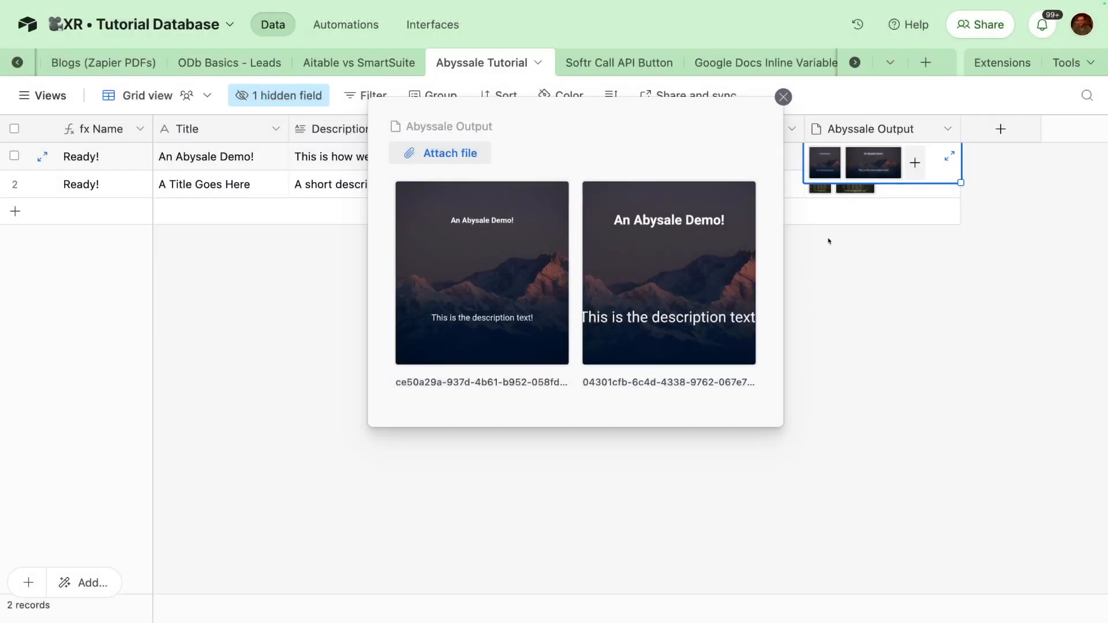
Preview the square and widescreen graphics generated for the "A Title Goes Here" record, and close the preview.
{"action": "left_click", "coordinate": [830, 191]}
{"action": "left_click", "coordinate": [831, 193]}
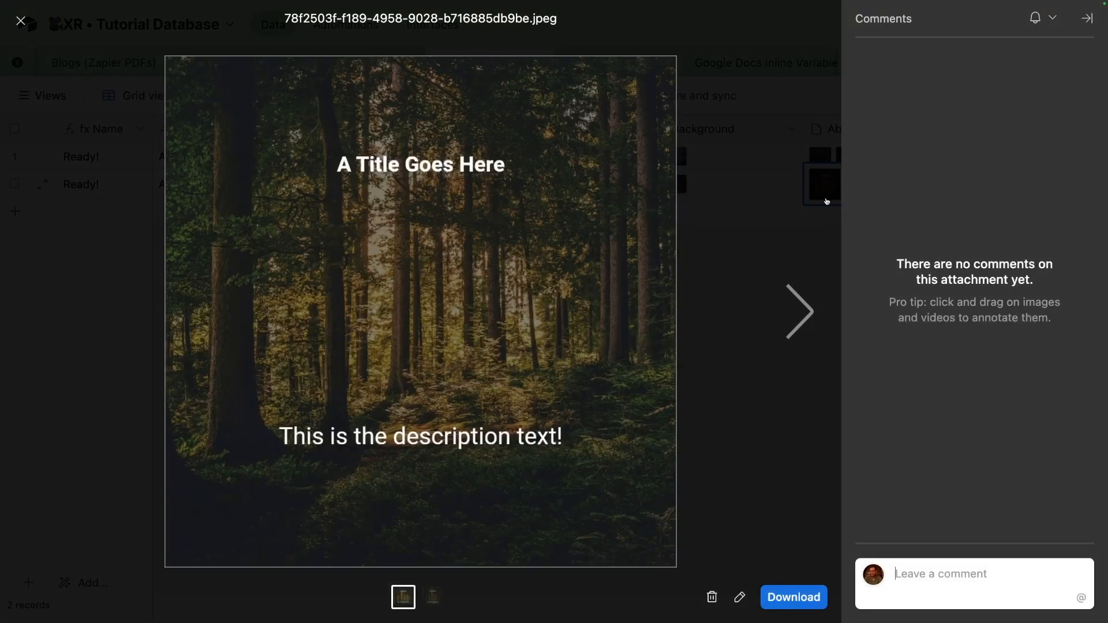
{"action": "left_click", "coordinate": [788, 297]}
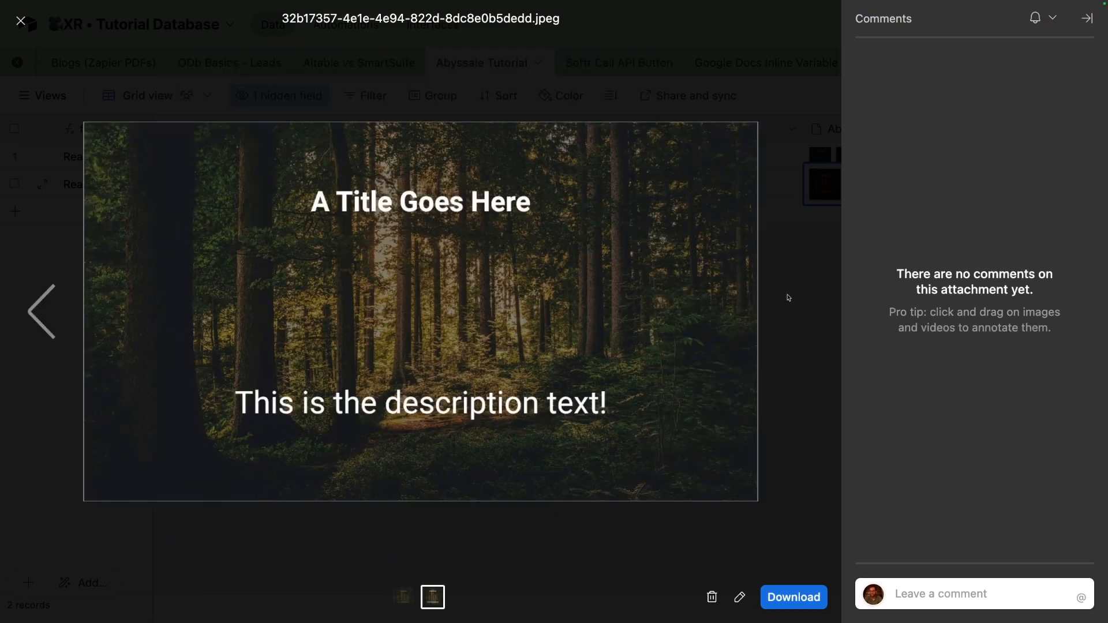
{"action": "left_click", "coordinate": [796, 305]}
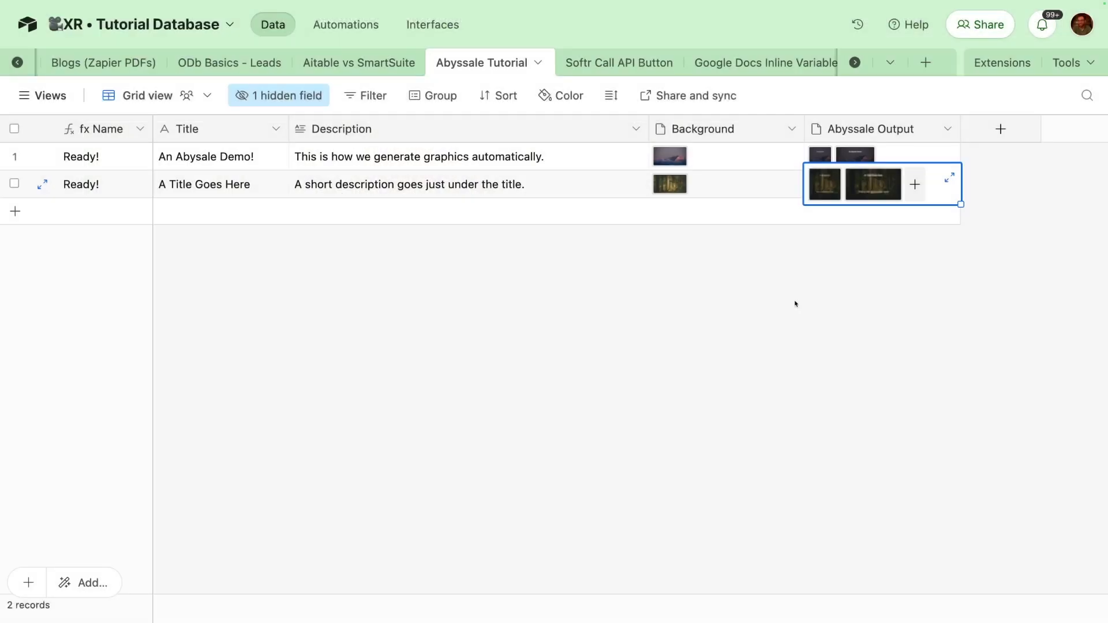
{"action": "left_click", "coordinate": [796, 304]}
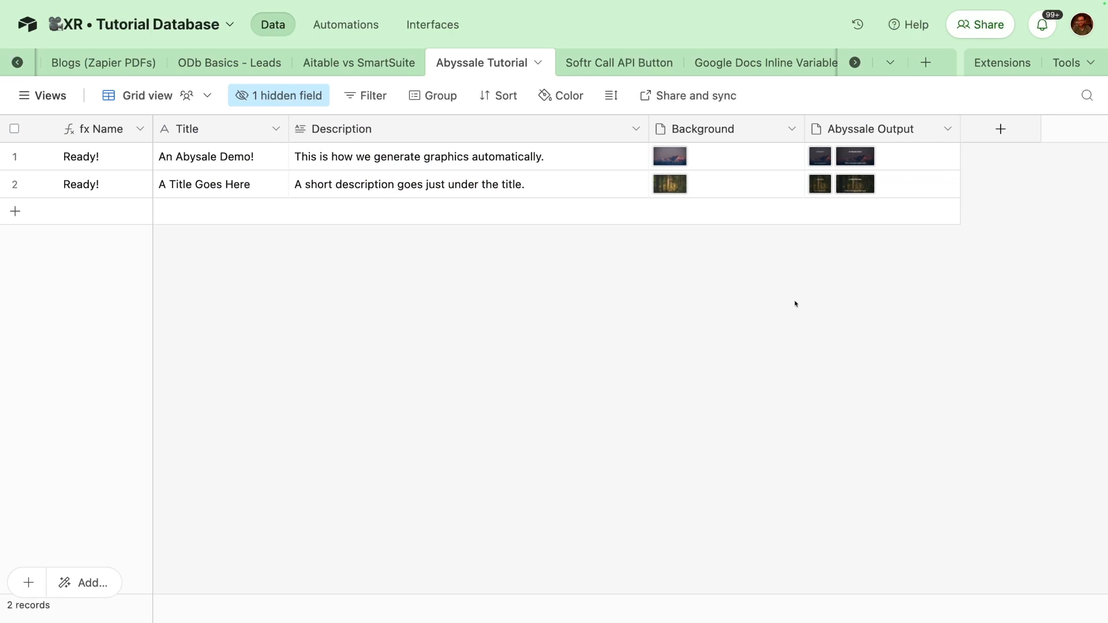